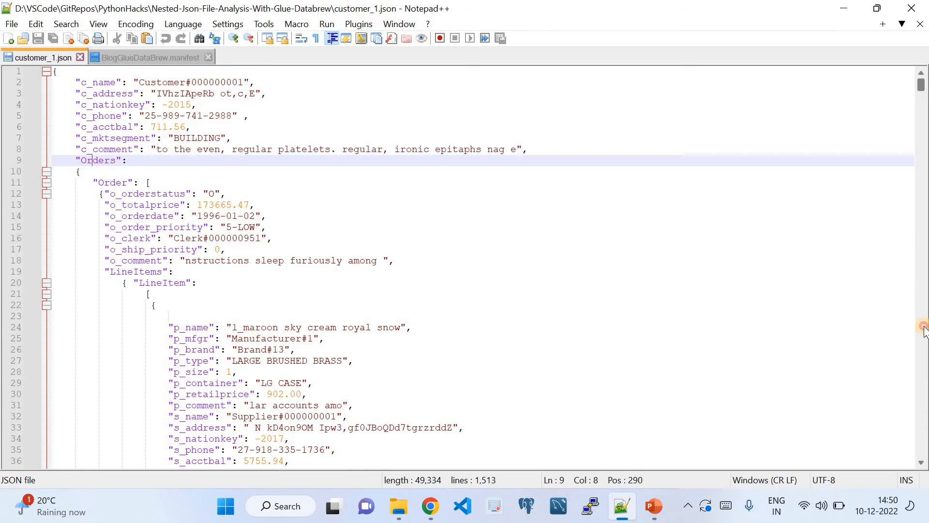
Examine the nested structure of customer_1.json, following the customer, order and line item records down through the file
click(924, 332)
click(924, 332)
click(923, 332)
click(923, 331)
click(924, 333)
click(924, 333)
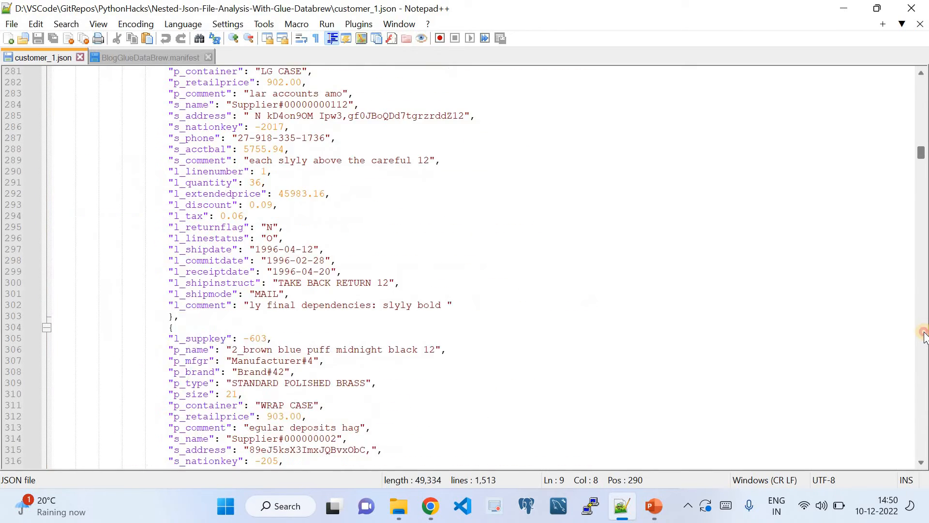
click(924, 333)
click(923, 333)
click(924, 333)
click(923, 333)
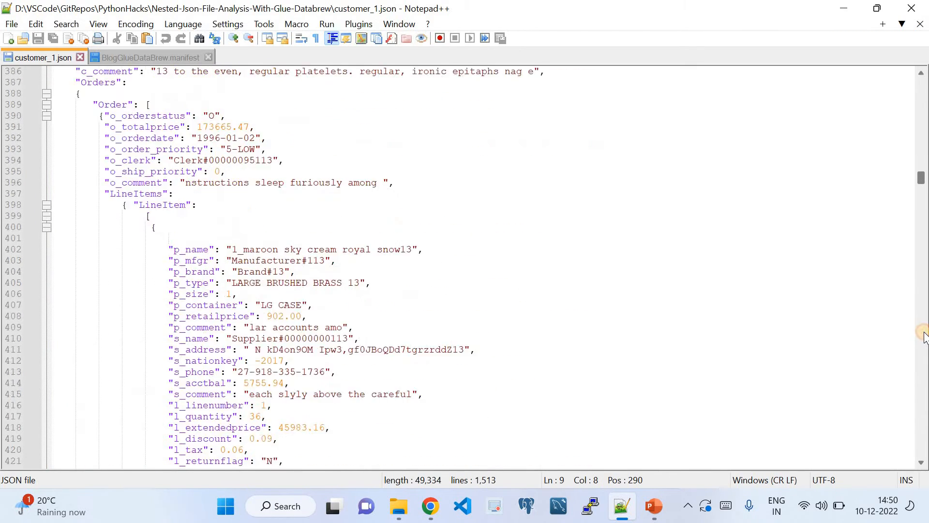
click(924, 333)
click(924, 333)
click(924, 333)
click(924, 333)
click(924, 333)
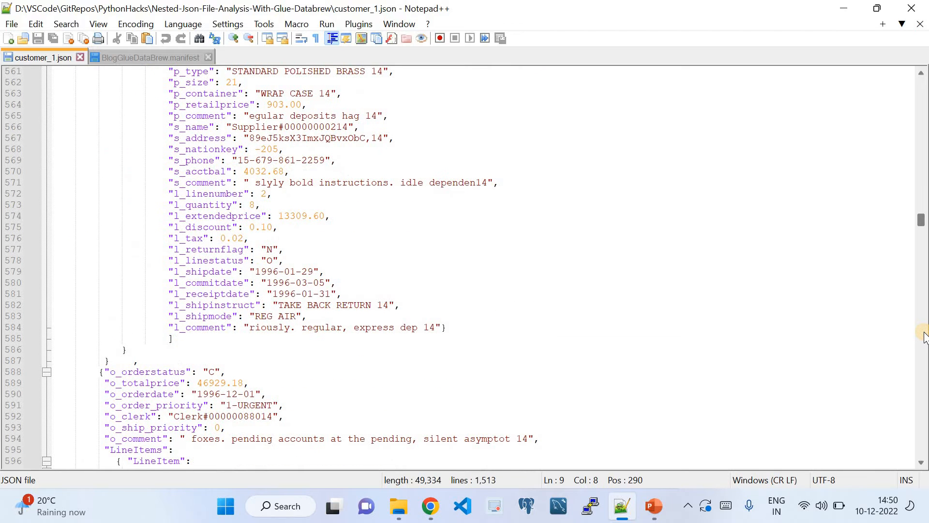
click(924, 334)
click(924, 334)
click(923, 333)
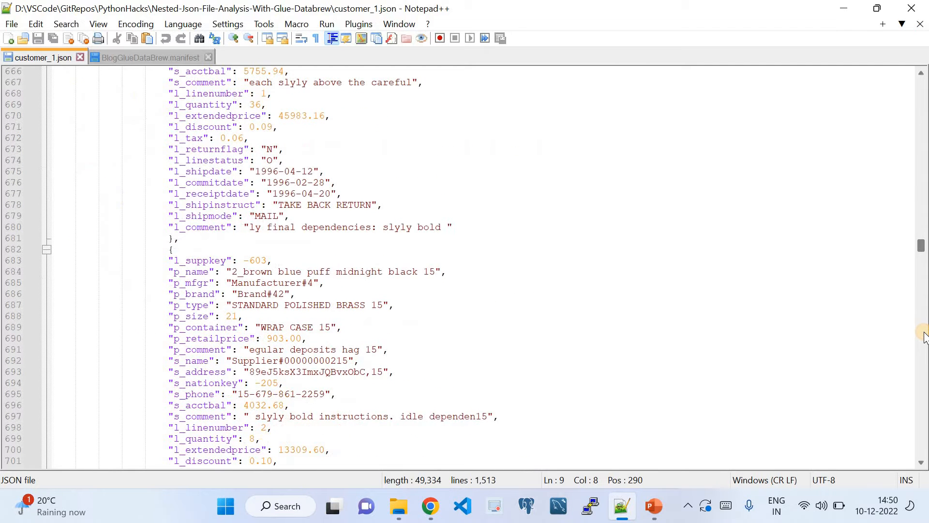
Compare the architecture diagram in PowerPoint with the customer JSON in Notepad++ and the source files in File Explorer
click(655, 505)
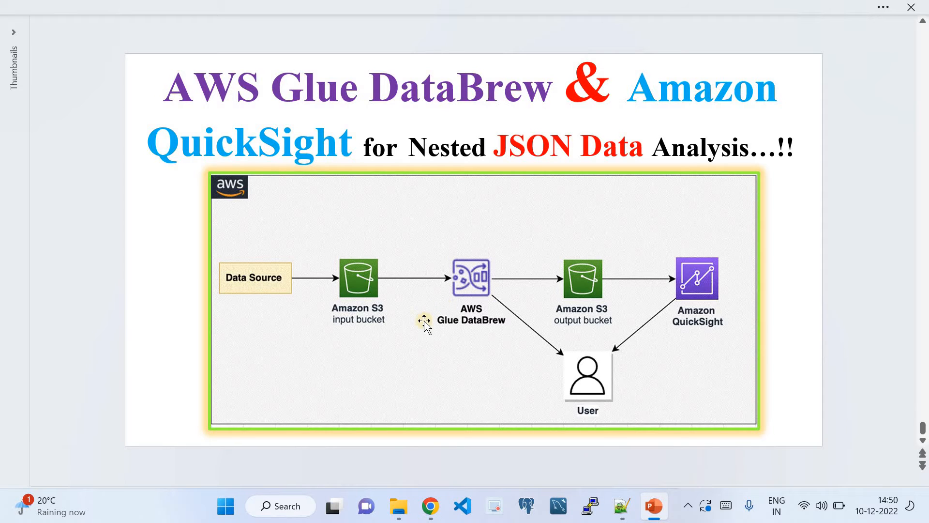
click(621, 506)
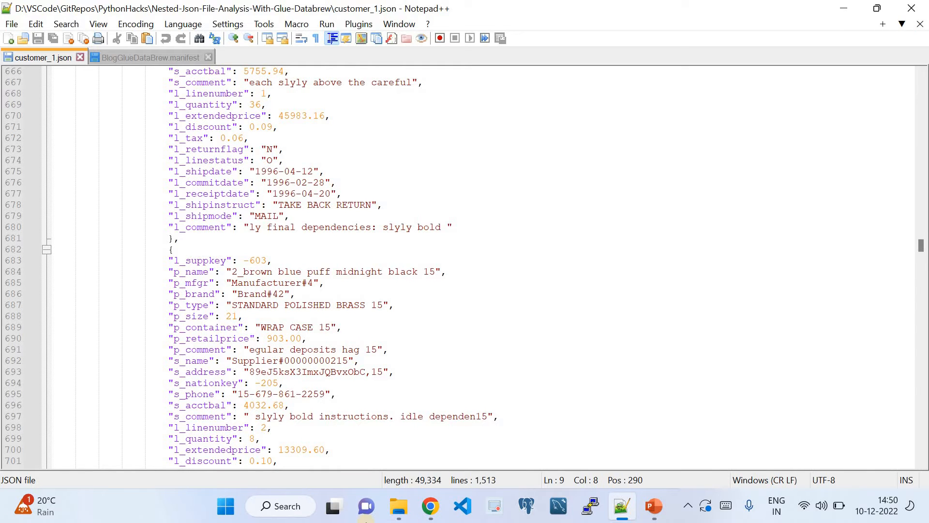
click(398, 505)
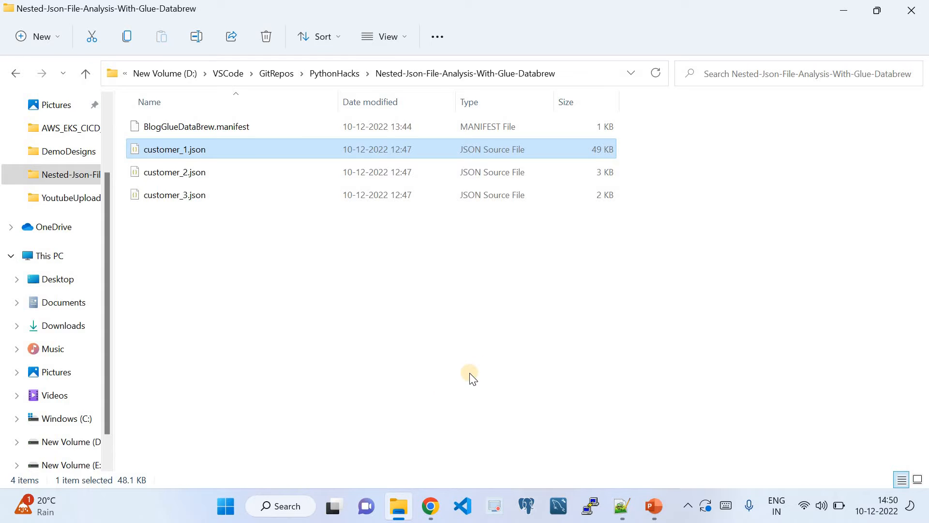
click(654, 507)
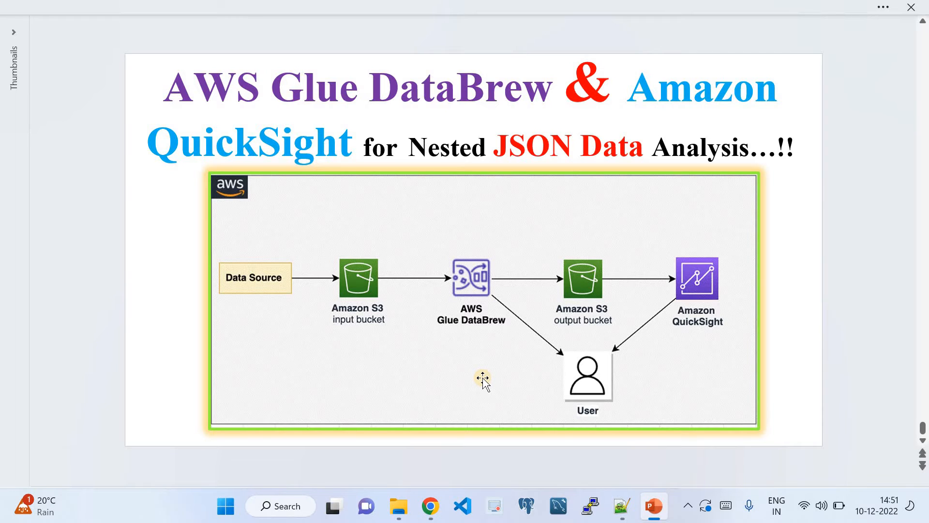
click(621, 505)
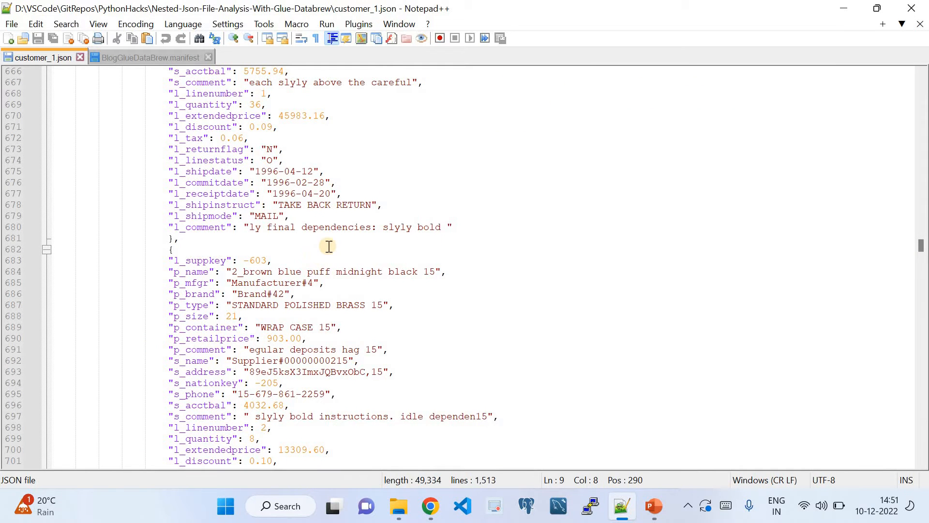
click(407, 512)
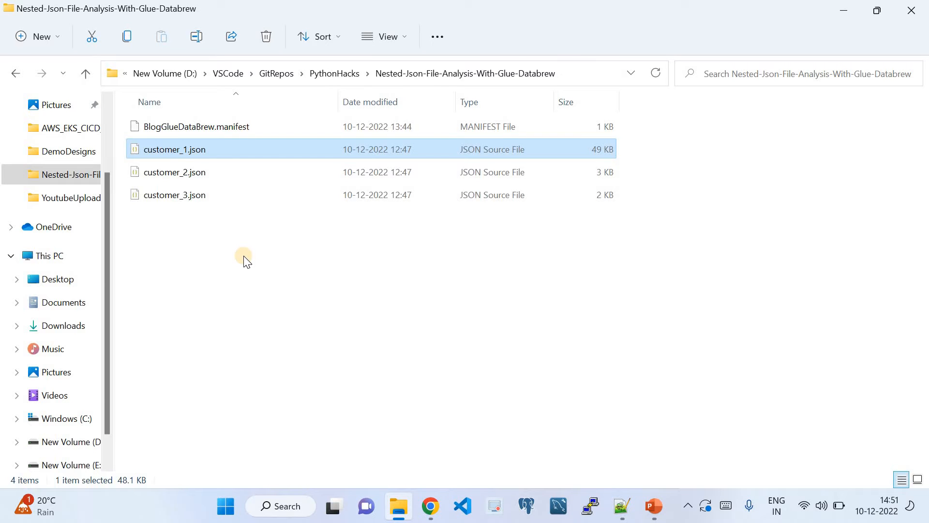
Switch to Chrome and open the nestedjsoninput folder of the nestedjsonanalysiswithdatabrew S3 bucket
click(431, 509)
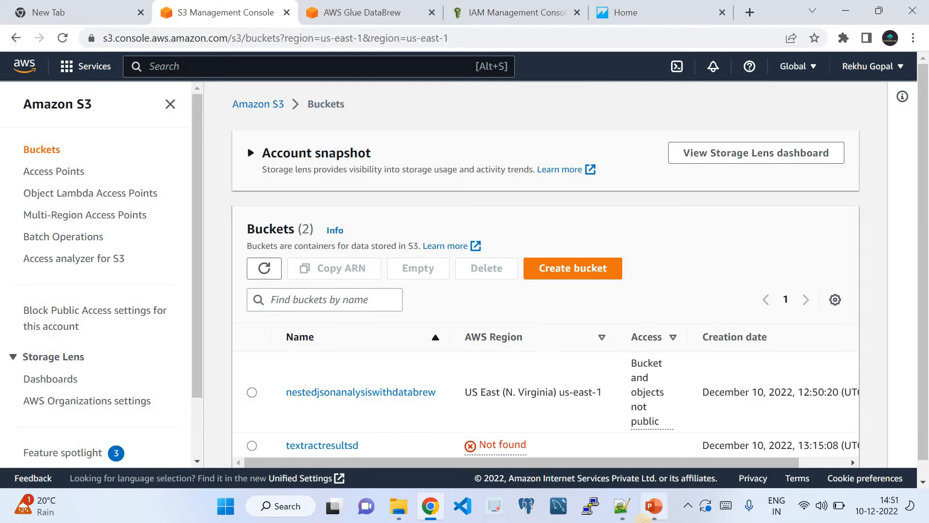
click(644, 514)
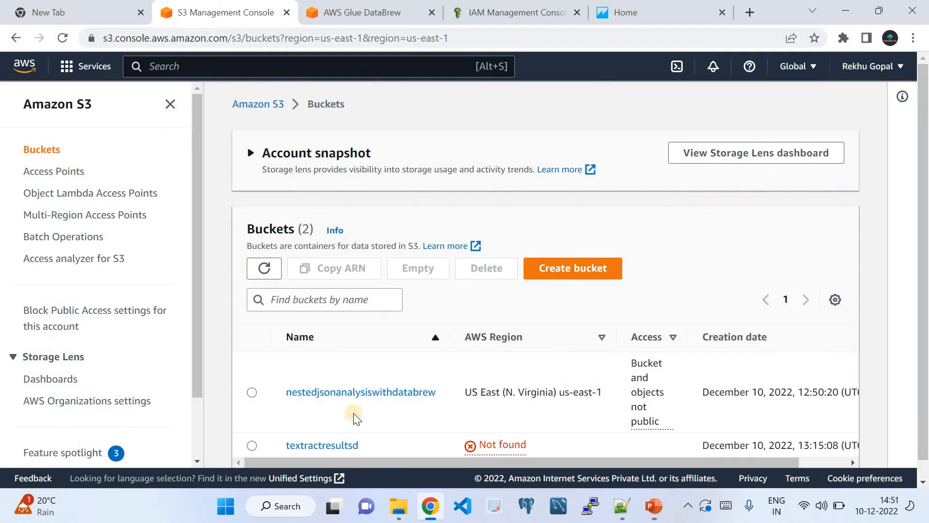
click(430, 506)
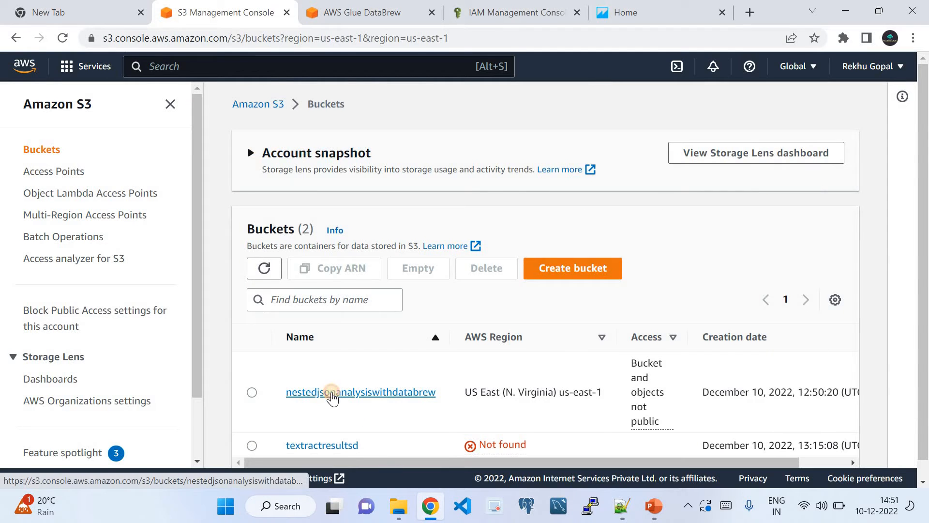
click(332, 393)
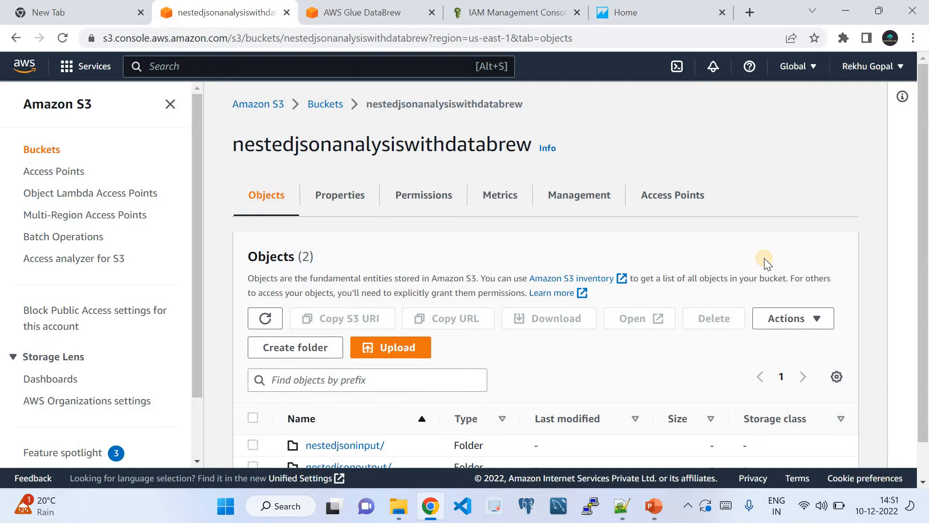
scroll(580, 402, down, 1)
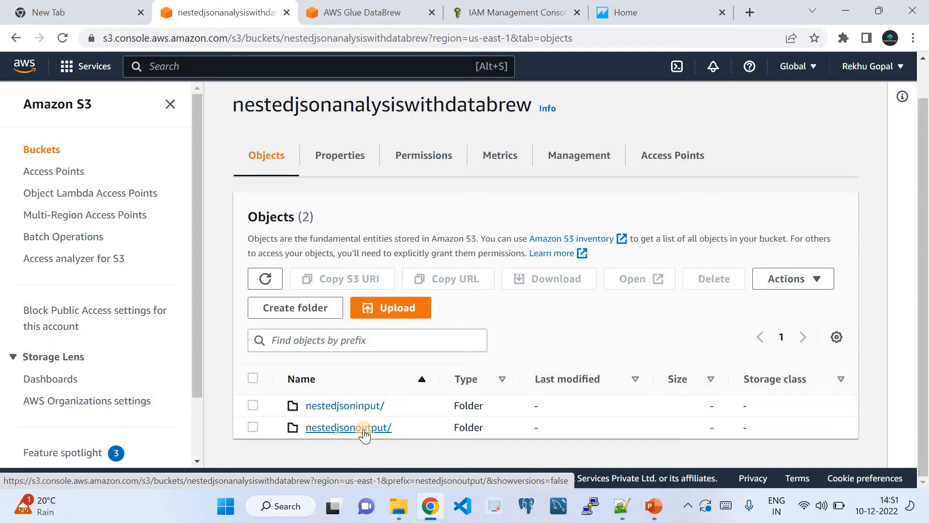
click(338, 405)
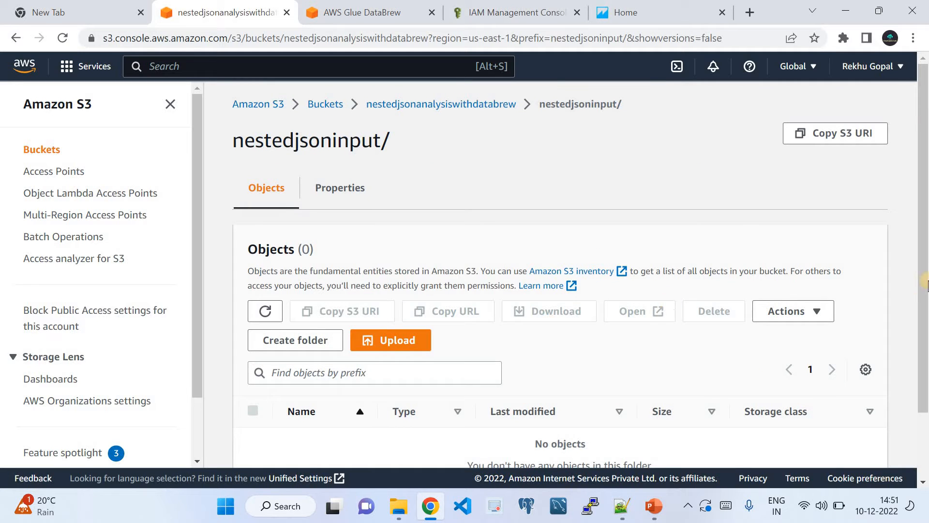
scroll(924, 283, down, 1)
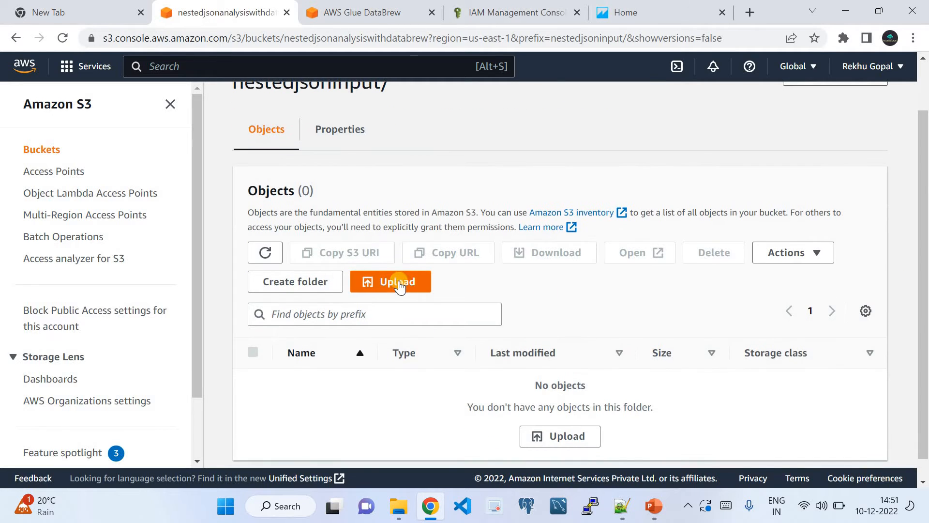
Upload customer_1.json, customer_2.json and customer_3.json to the nestedjsoninput folder
click(397, 339)
click(504, 284)
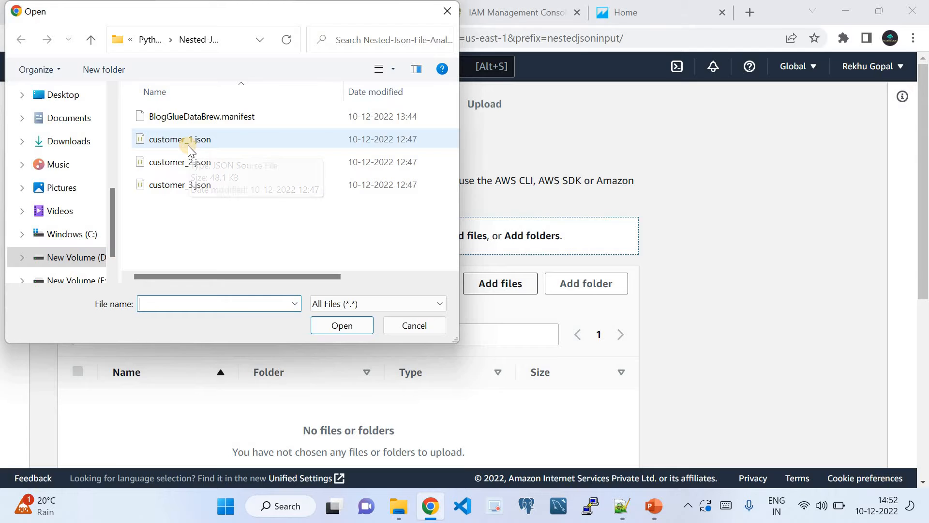
click(188, 145)
ctrl+click(196, 168)
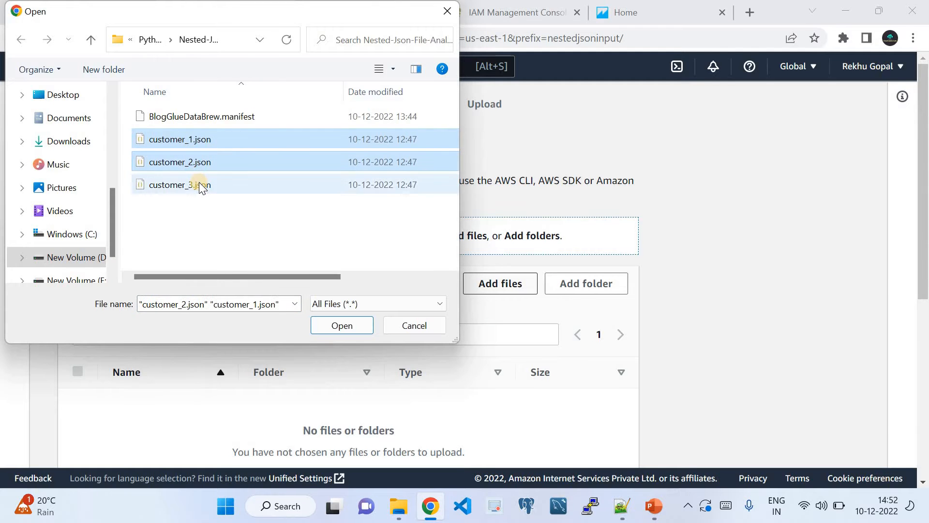
ctrl+click(200, 183)
click(343, 325)
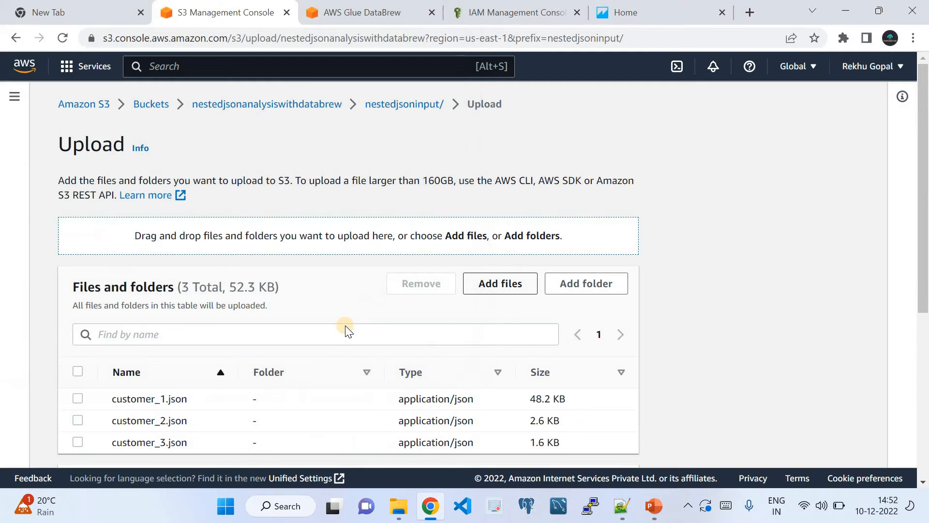
drag(925, 290, 925, 455)
click(605, 441)
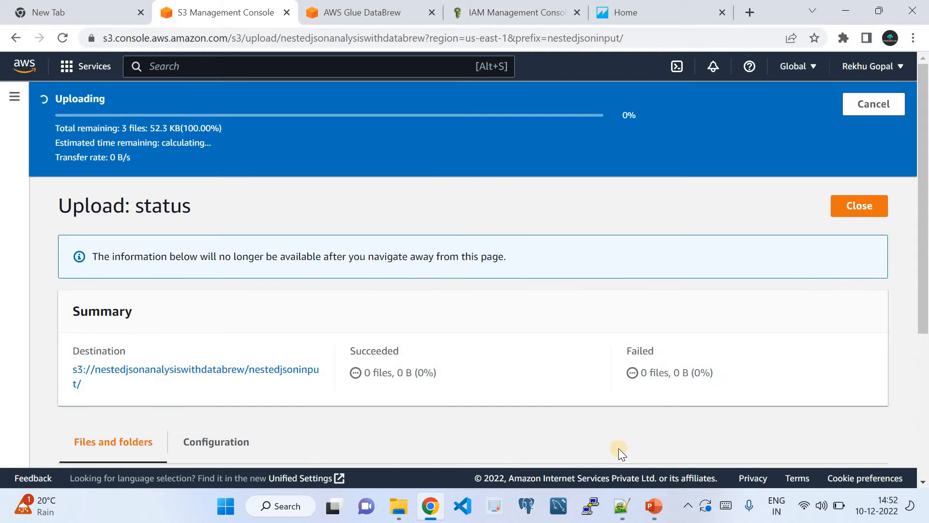
Review the S3 input bucket and Glue DataBrew stages in the PowerPoint diagram and check the upload status in Chrome
click(653, 506)
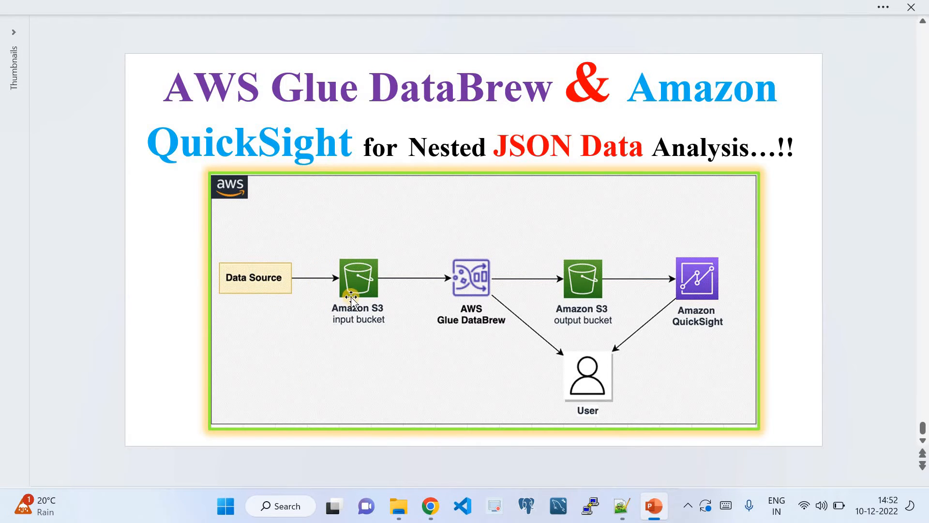
click(424, 503)
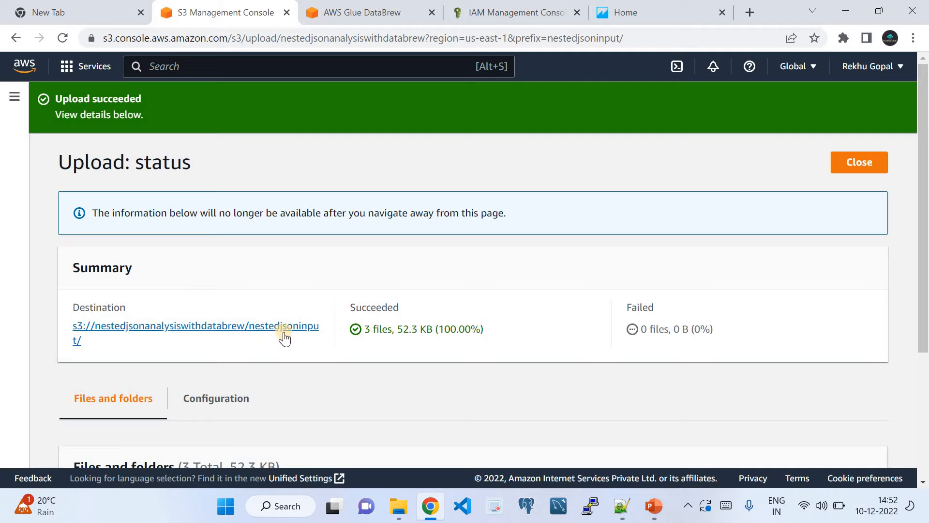
click(654, 506)
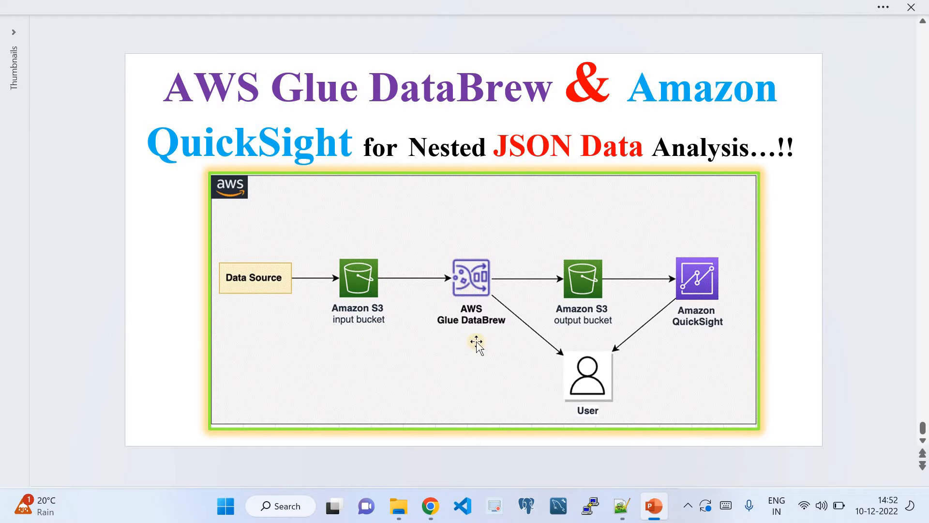
click(431, 508)
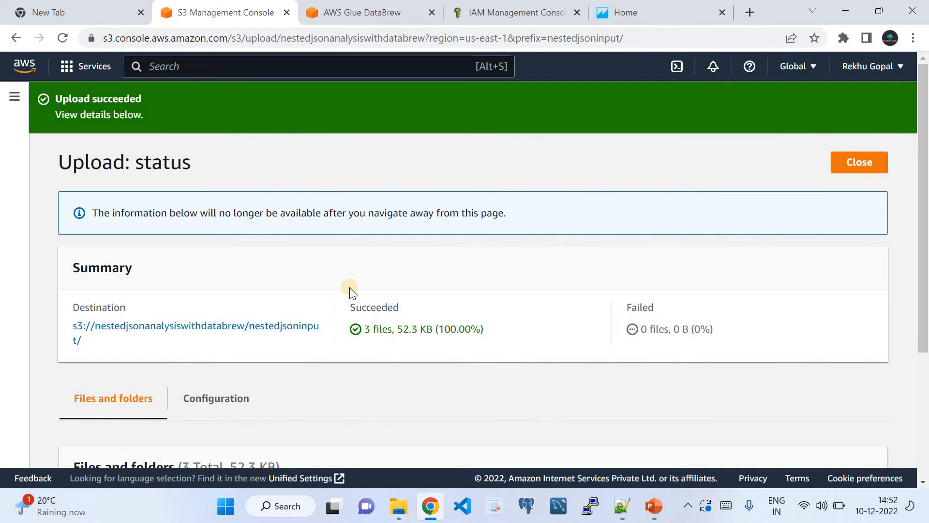
Bring up the AWS Glue DataBrew console and read its tagline and introductory description
click(334, 7)
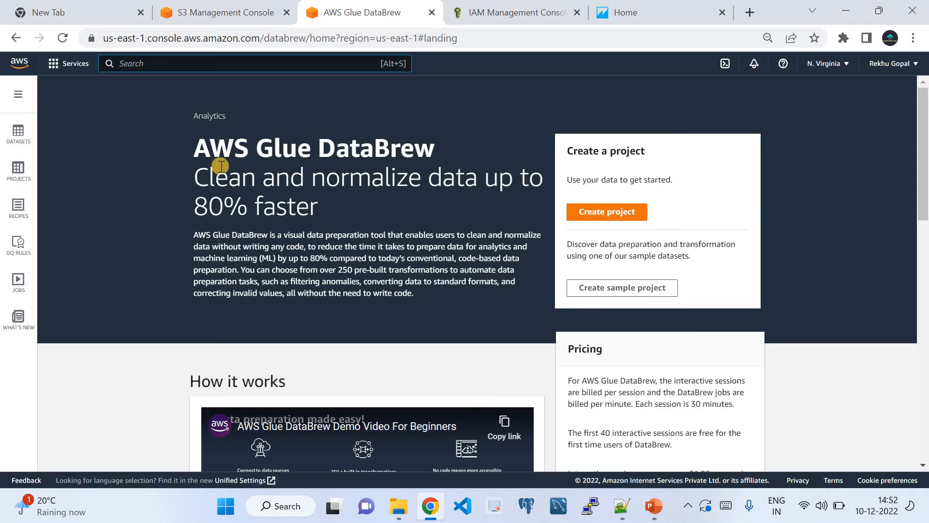
drag(190, 178, 330, 198)
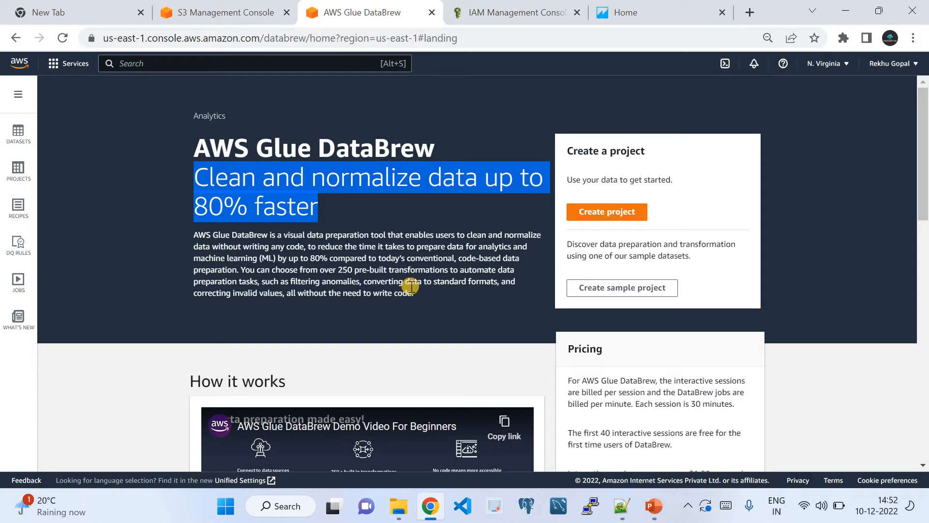
drag(418, 293, 186, 225)
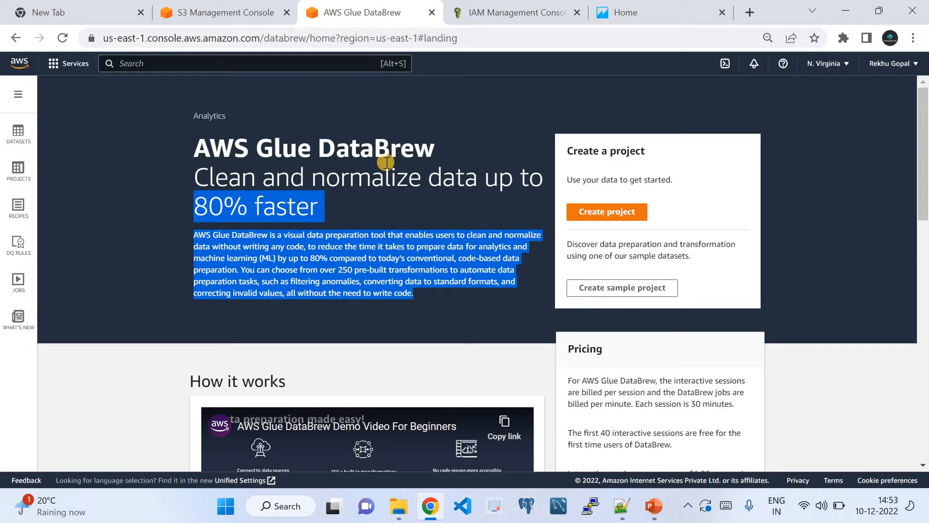
click(435, 189)
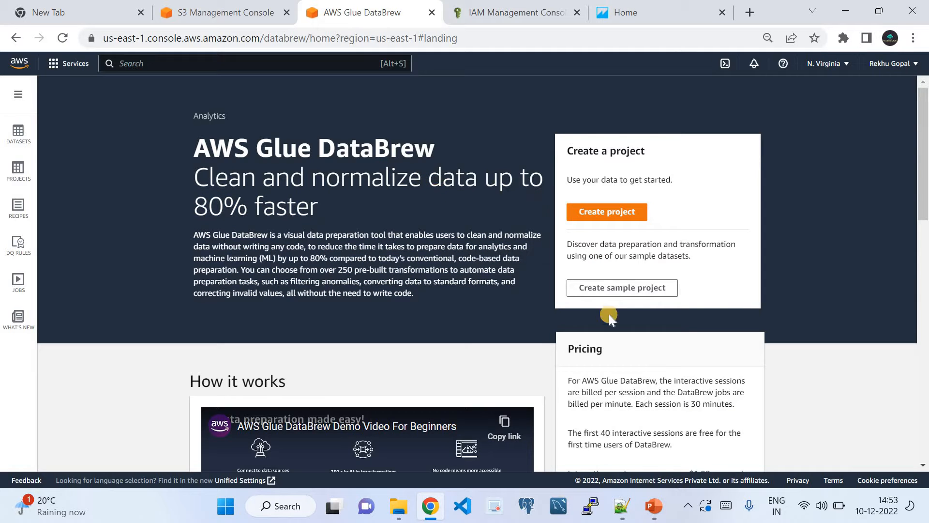
Start creating a new DataBrew project
click(593, 219)
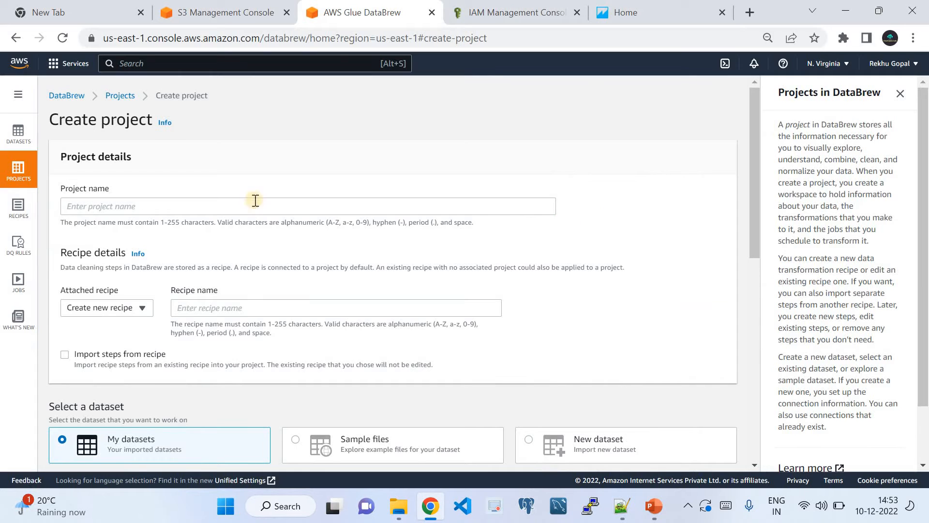
click(207, 206)
text(quick)
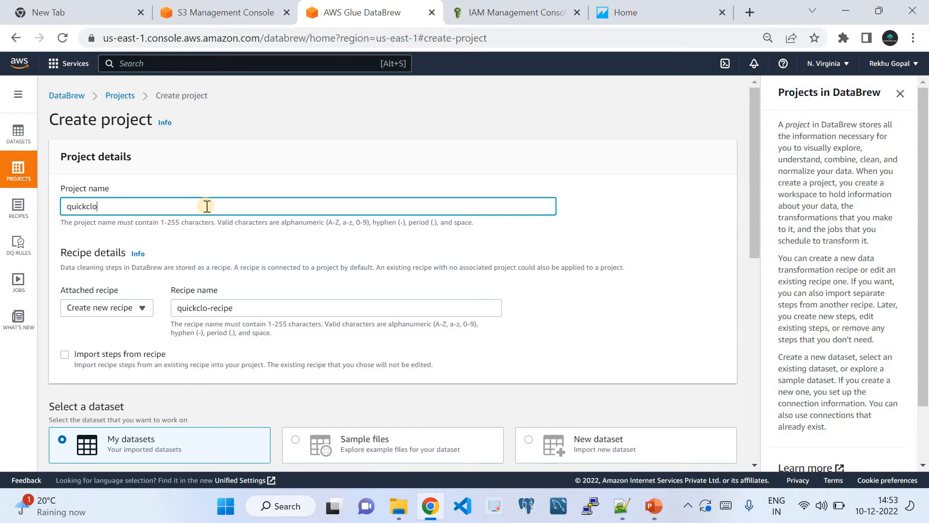
key(BackSpace)
key(BackSpace)
key(BackSpace)
key(BackSpace)
key(BackSpace)
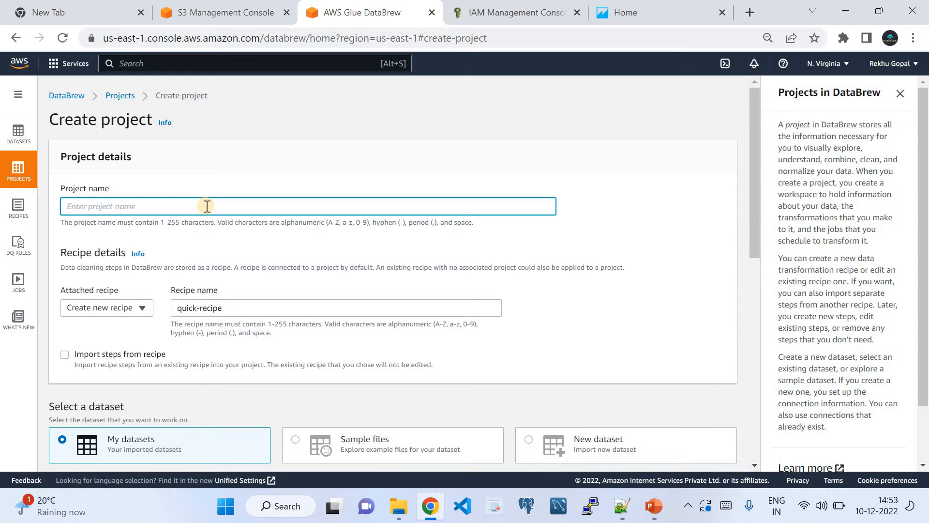
Name the new DataBrew project cloudquicklabsdbproject
text(clo)
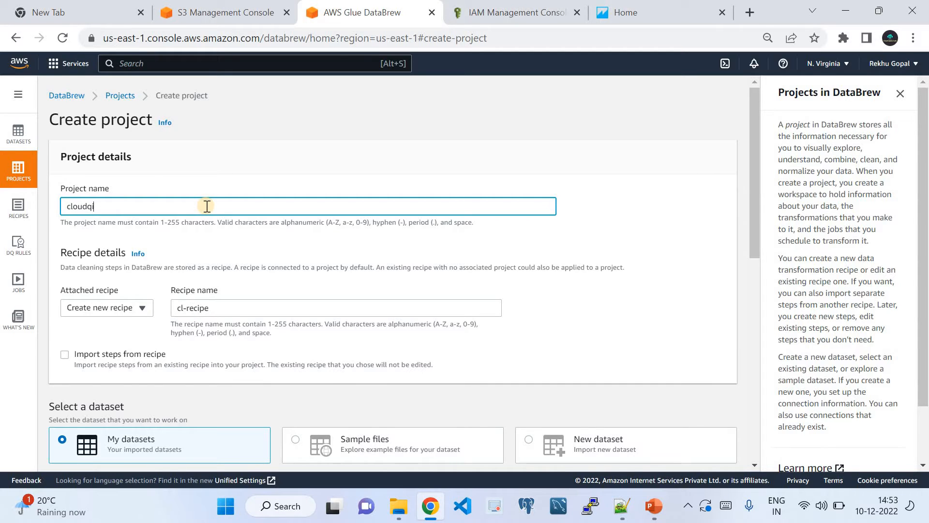
text(udquick;)
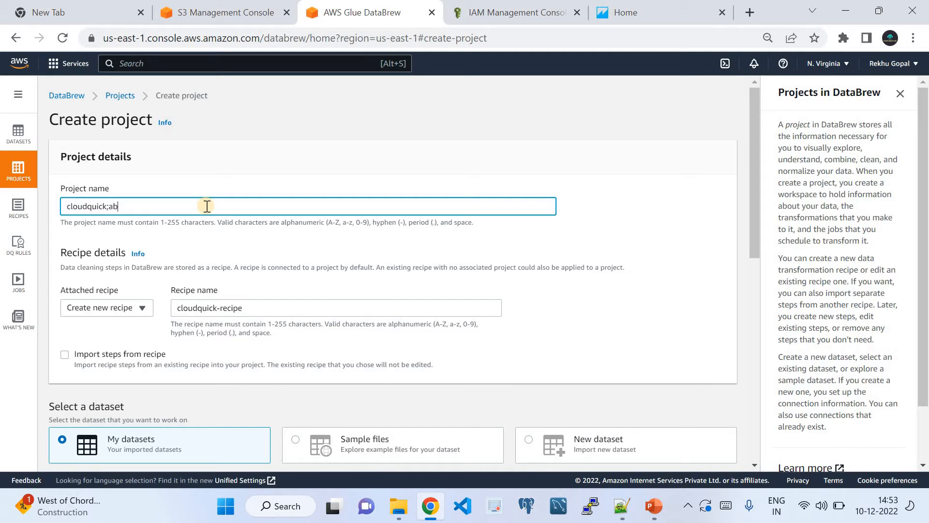
key(BackSpace)
text(labsproject)
click(123, 207)
text(dbproject)
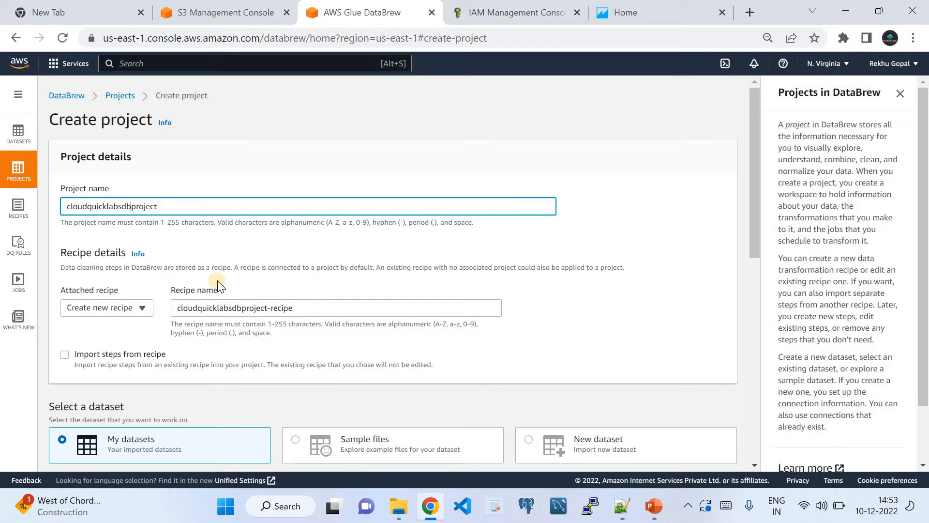
Choose to import a new dataset for the project and name it cloudquicklabsdbproject-dataset, reusing the copied project name
double_click(170, 206)
key(ctrl+c)
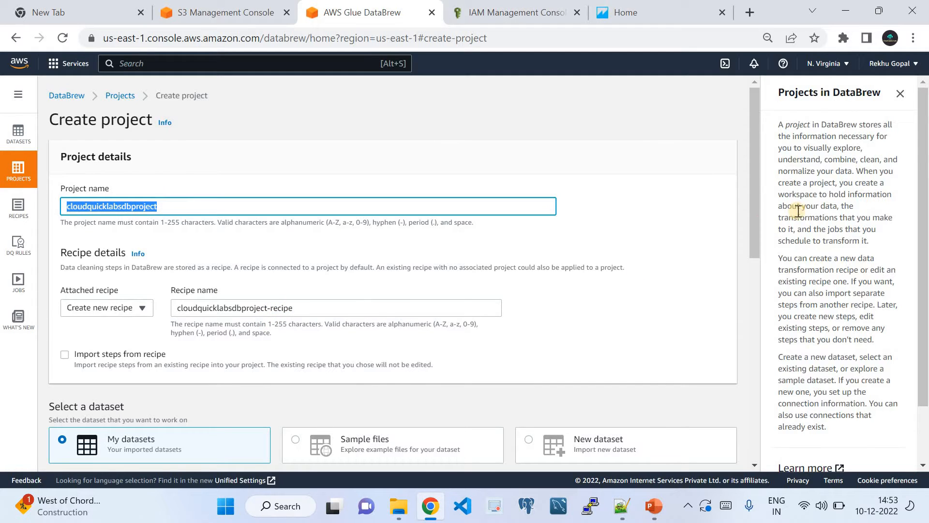
drag(757, 226, 748, 241)
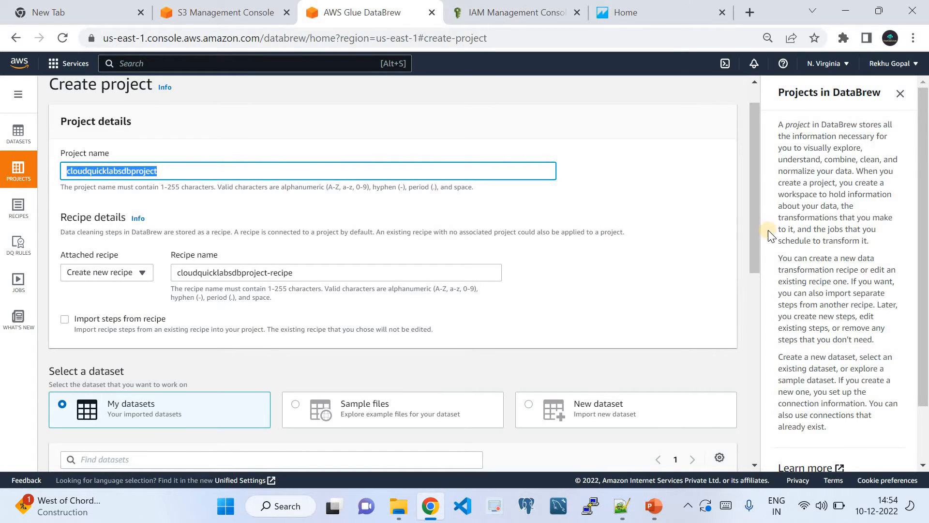
scroll(757, 283, down, 1)
drag(757, 283, 758, 320)
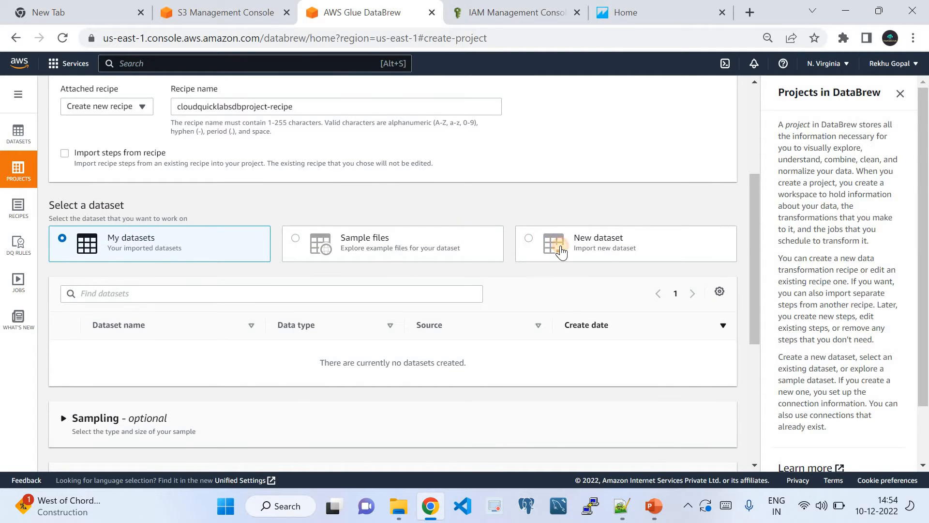
click(562, 252)
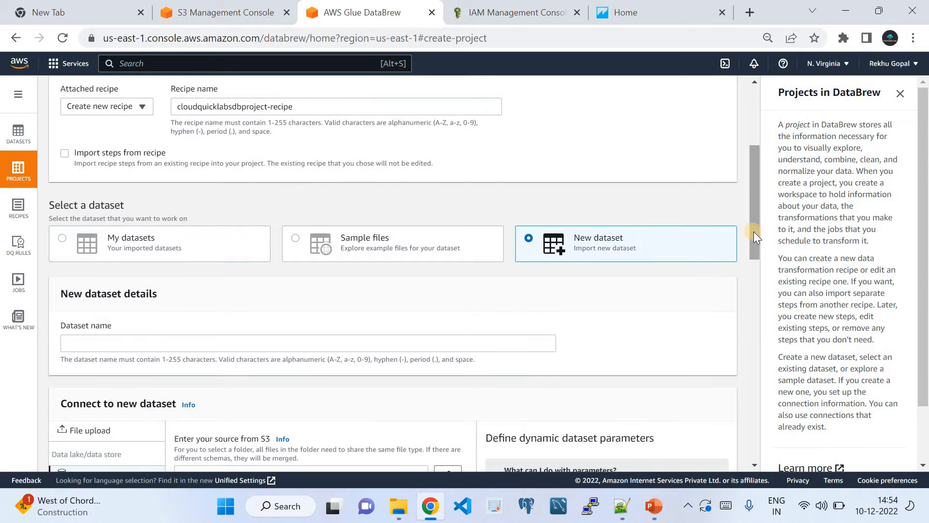
drag(753, 231, 359, 266)
click(247, 249)
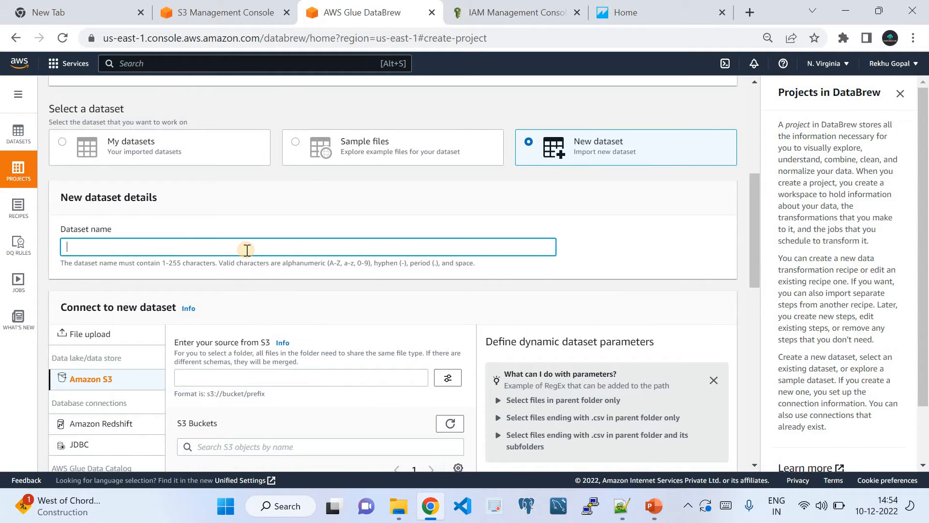
key(ctrl+v)
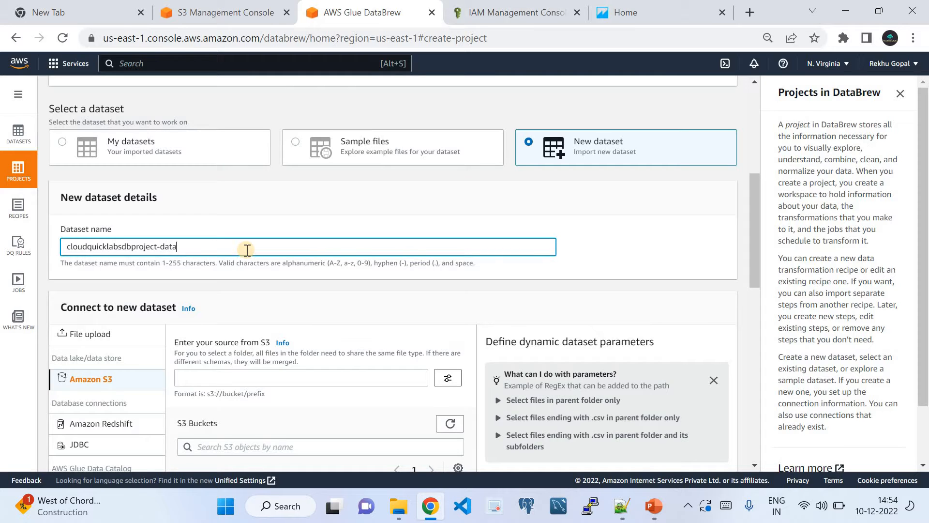
text(-dataset)
Set the dataset's Amazon S3 source to the nestedjsoninput folder in the nestedjsonanalysiswithdatabrew bucket
drag(750, 254, 748, 308)
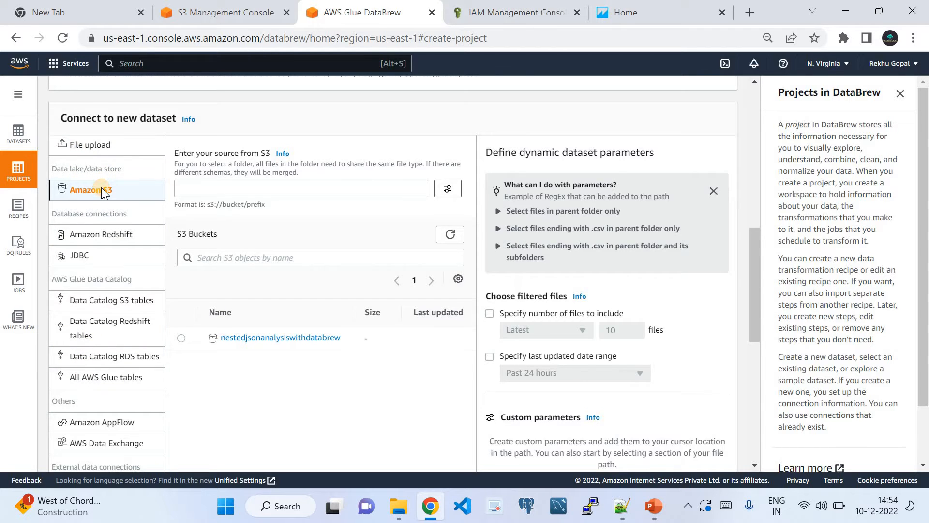
click(421, 189)
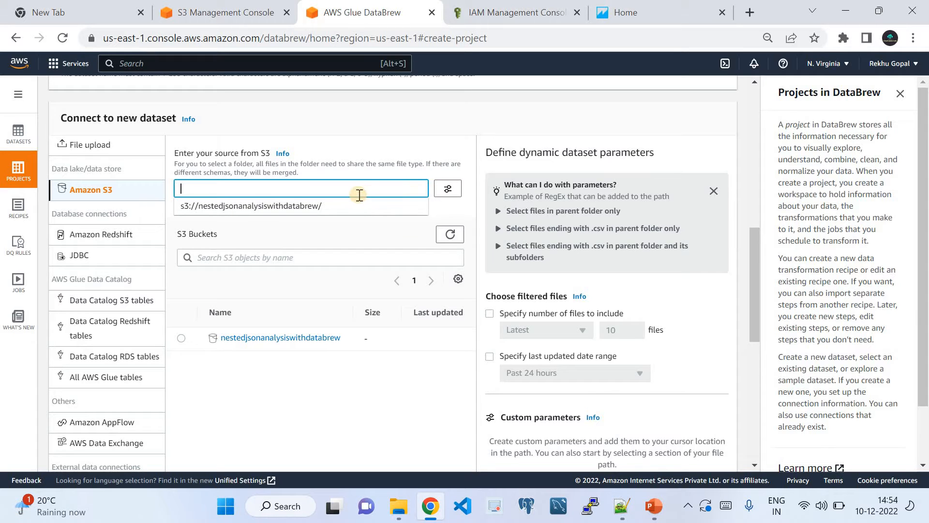
click(318, 208)
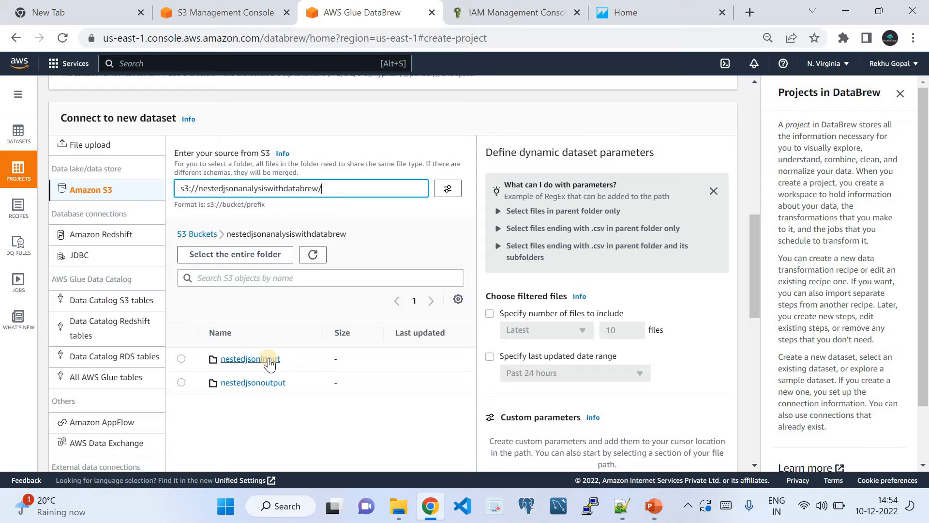
click(182, 359)
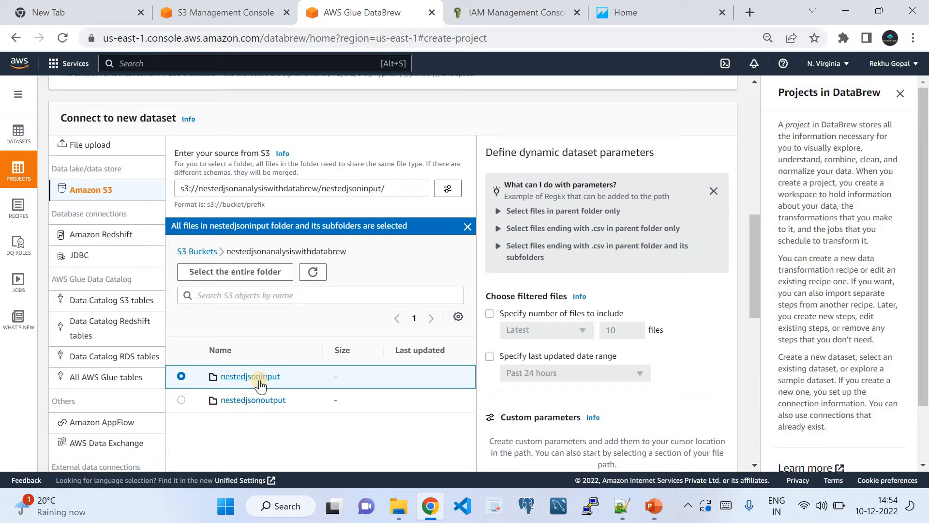
click(259, 381)
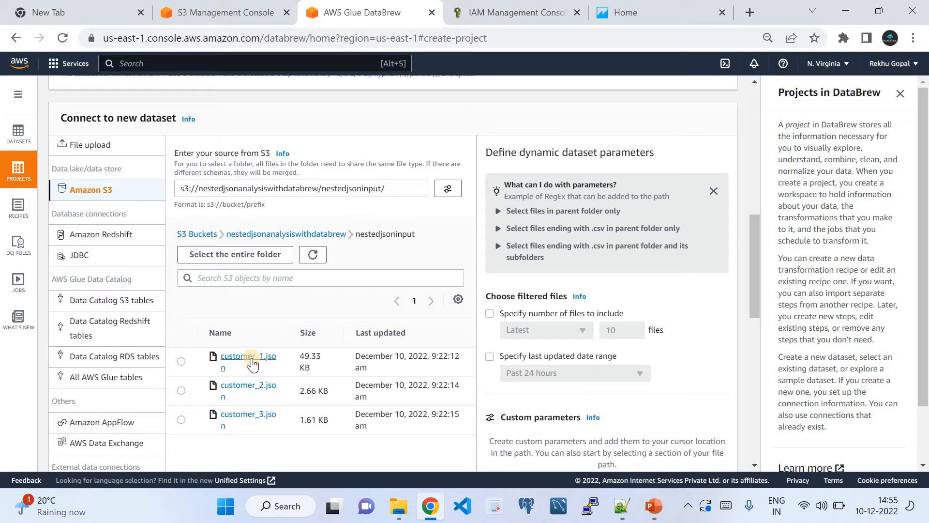
click(332, 237)
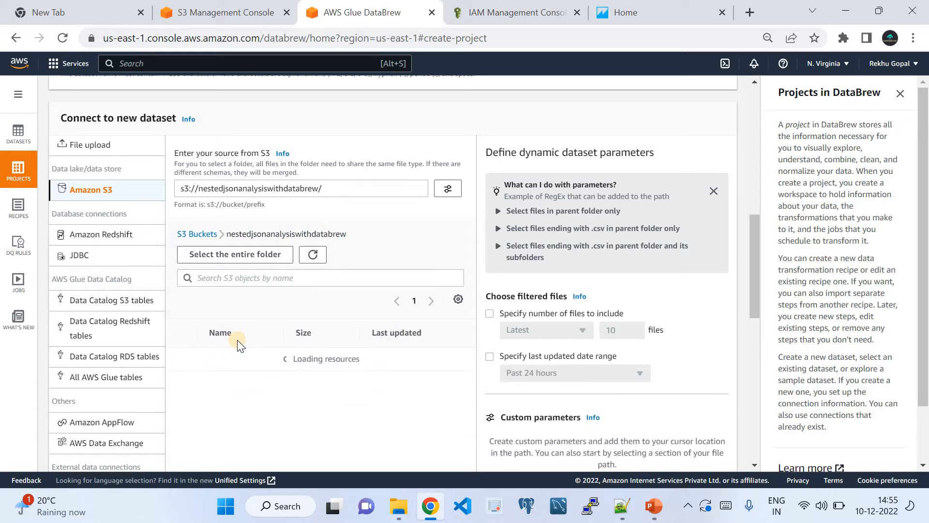
click(182, 358)
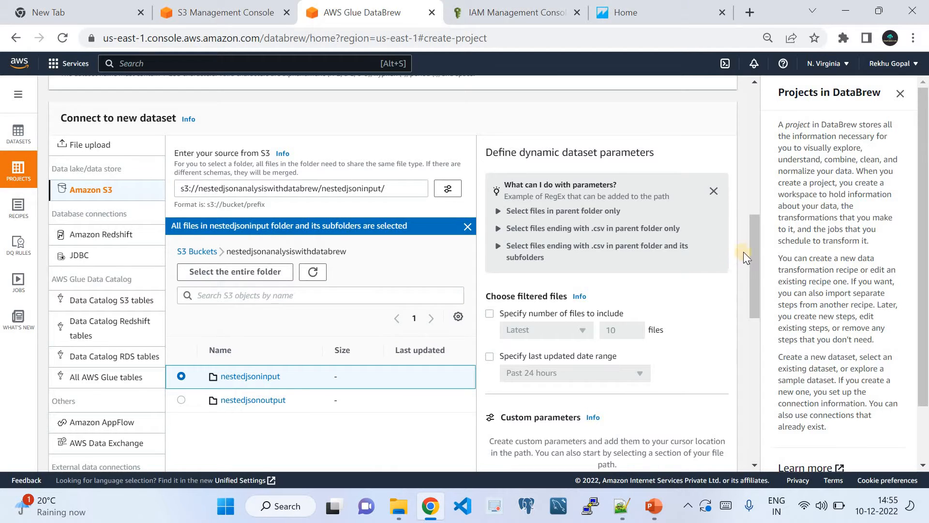
Set the dataset's file type to JSON and its JSON file type to JSON document
drag(756, 269, 757, 363)
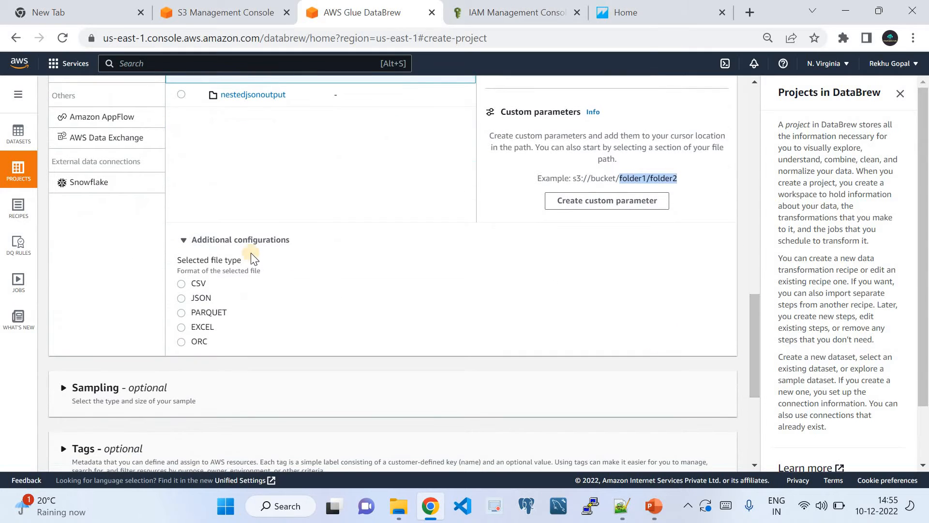
click(180, 299)
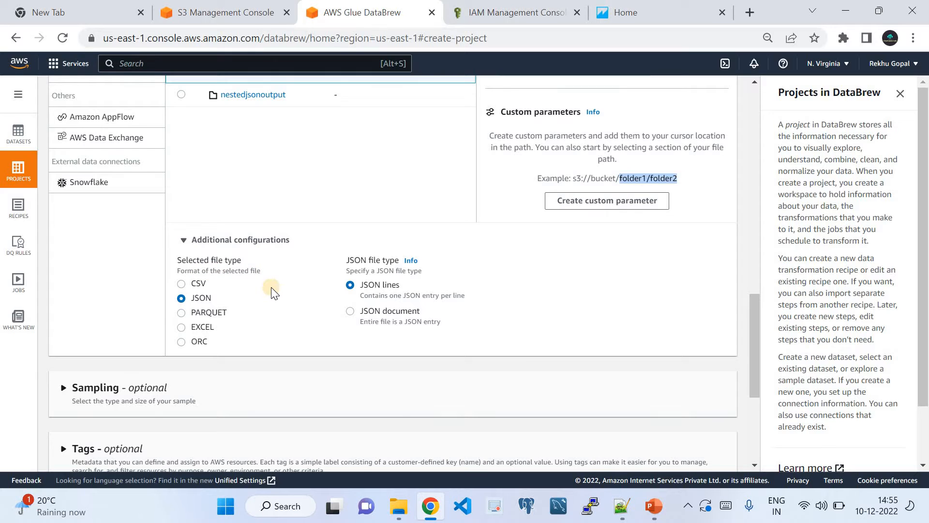
click(362, 315)
Assign the existing IAM role AWSGlueDataBrewServiceRole-Test to the project's permissions
drag(754, 358, 754, 412)
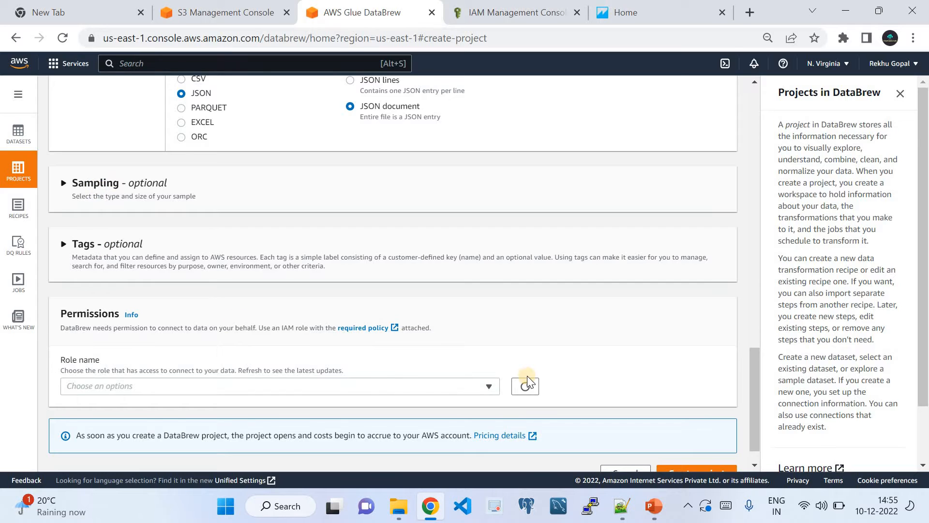
drag(754, 402, 756, 444)
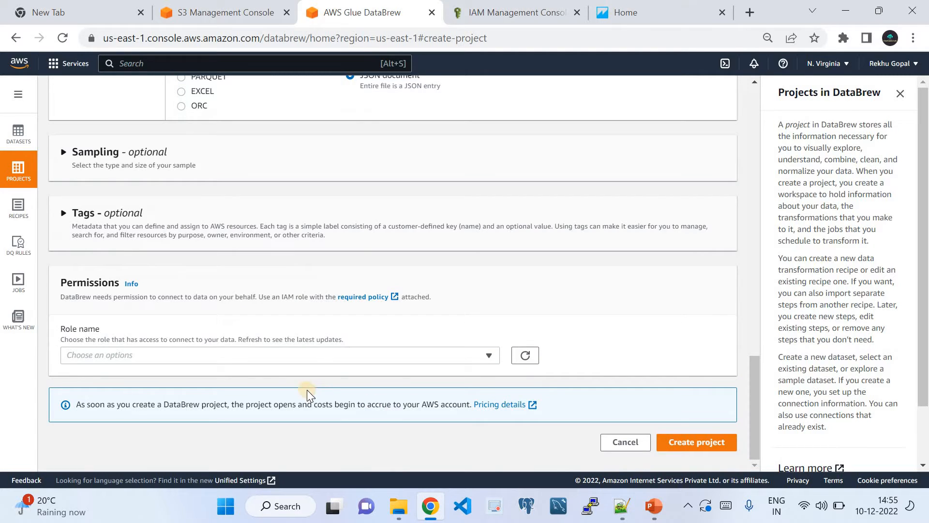
click(266, 360)
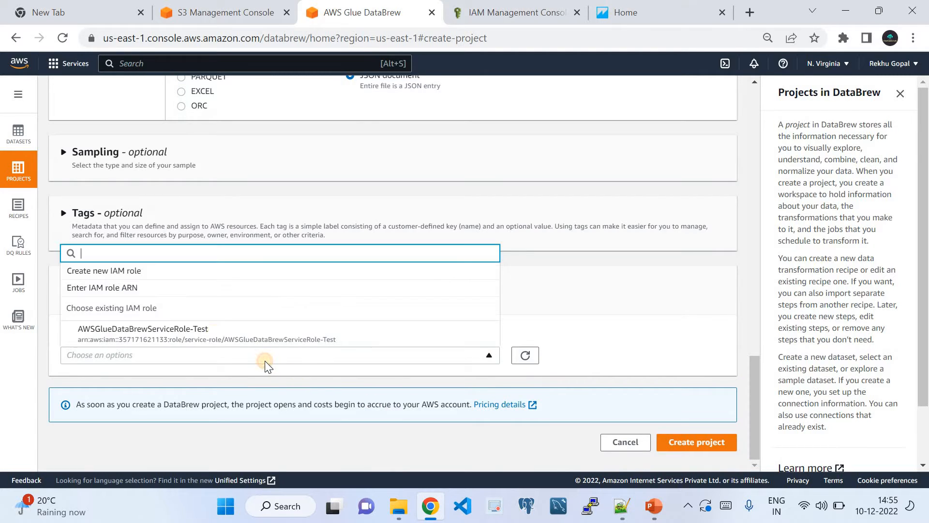
click(169, 330)
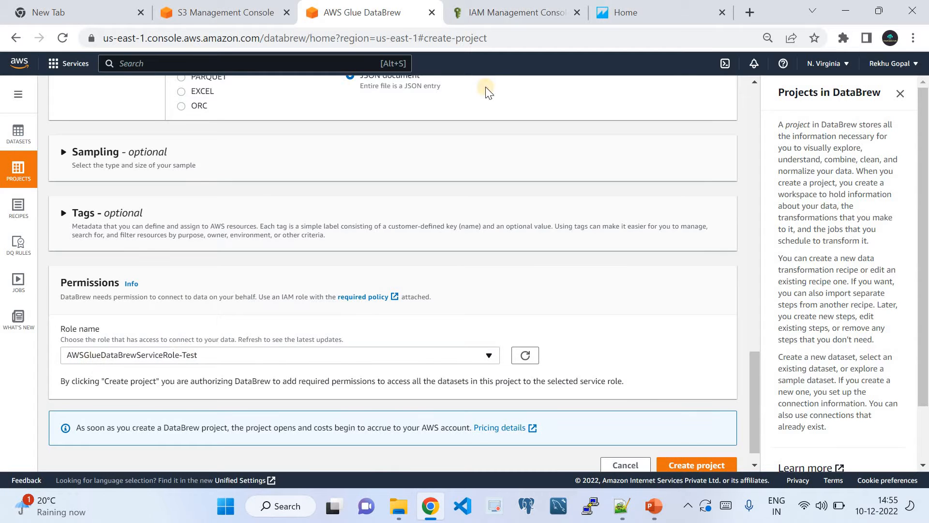
Examine the permissions policies and trust relationship of AWSGlueDataBrewServiceRole-Test in the IAM console
click(480, 13)
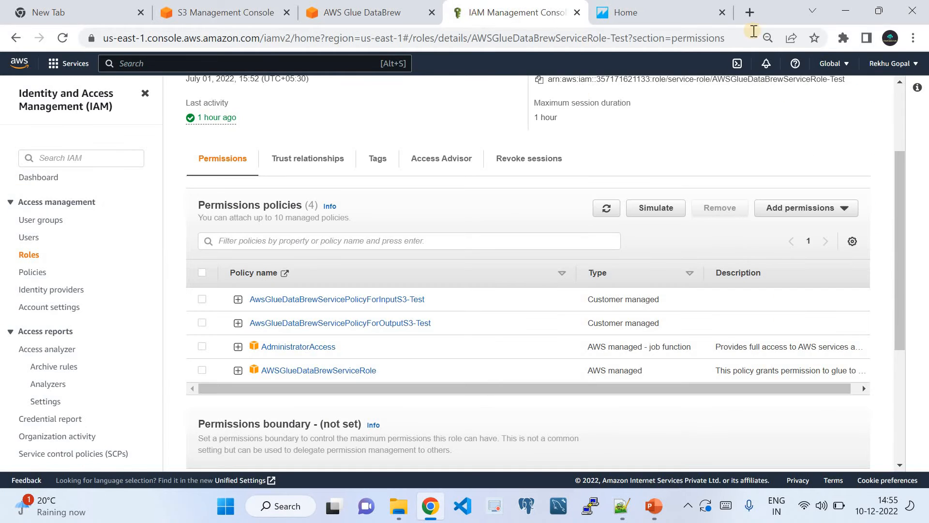
click(898, 138)
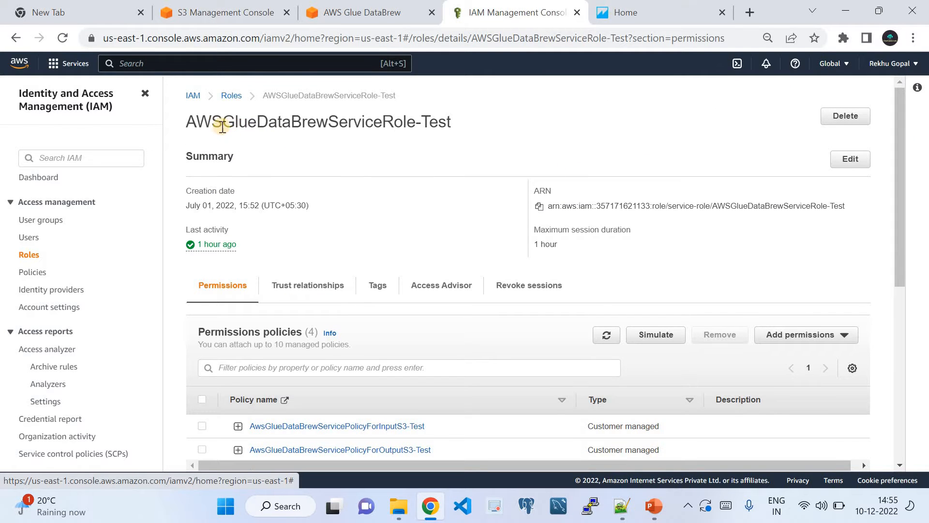
drag(193, 121, 451, 122)
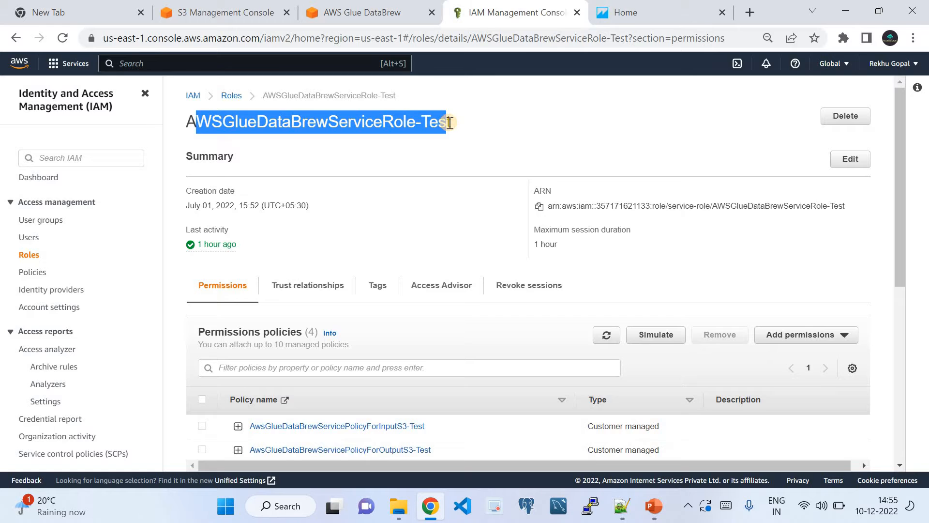
drag(904, 259, 898, 336)
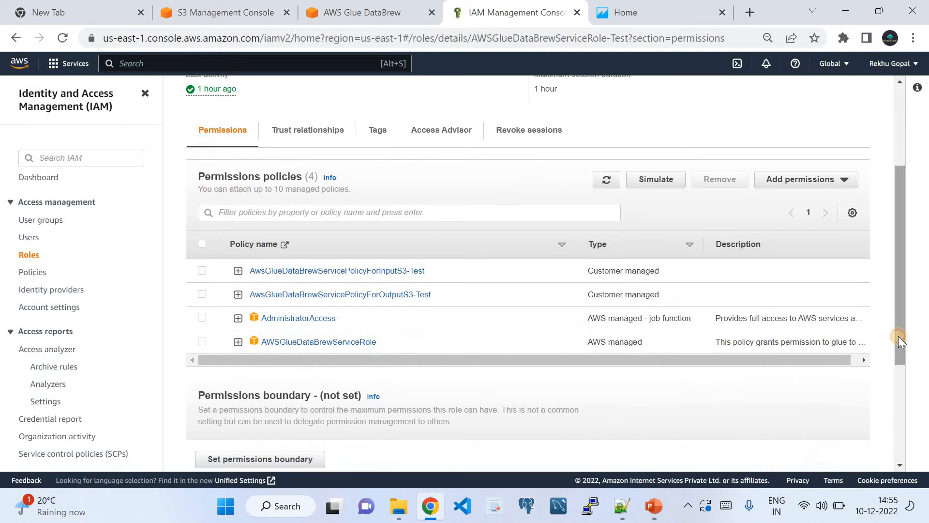
click(308, 138)
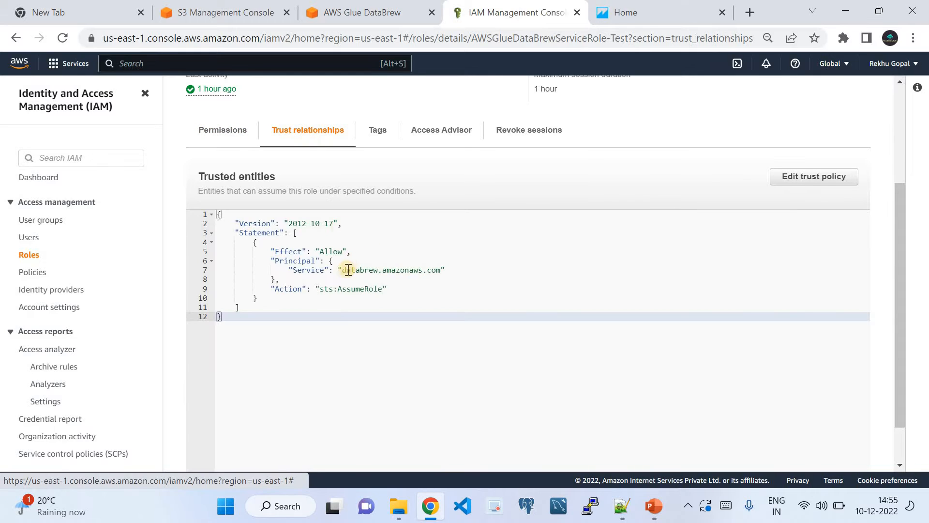
drag(345, 270, 447, 271)
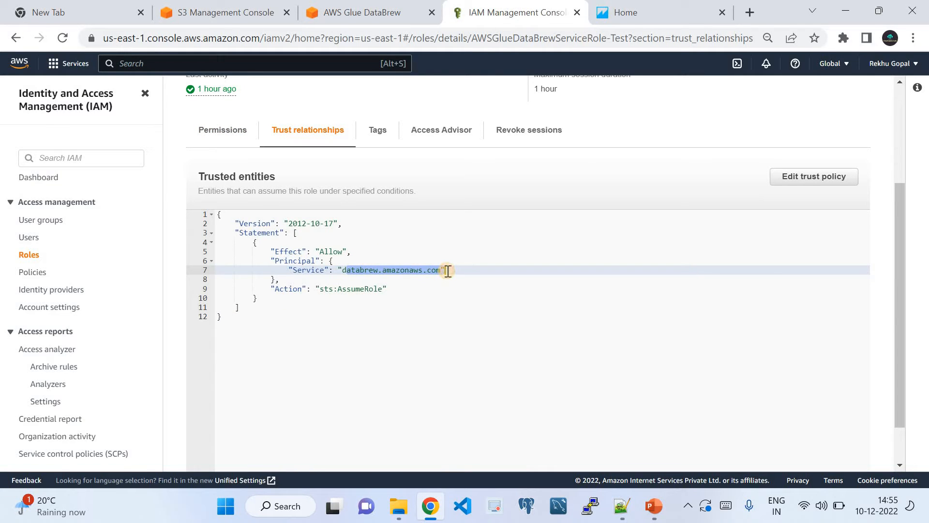
double_click(375, 288)
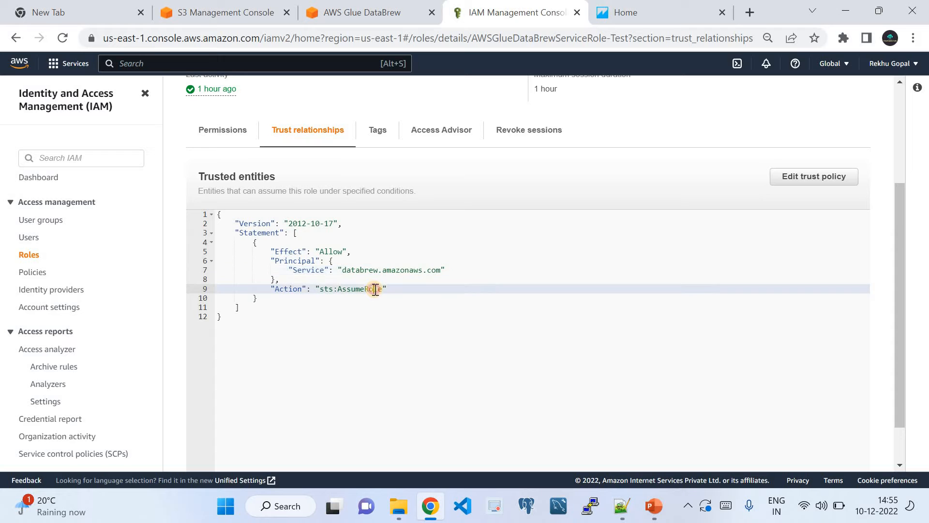
Return to the DataBrew project form and create the project with the chosen settings
click(356, 21)
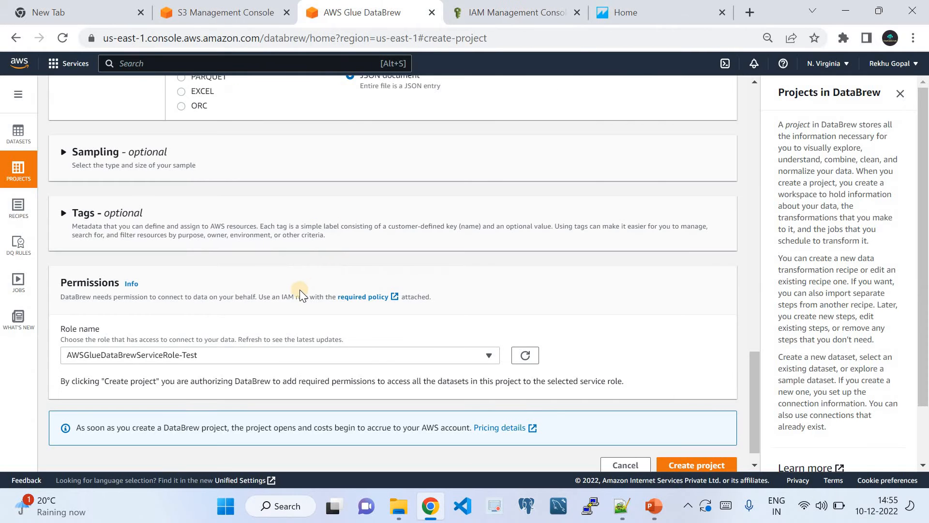
click(480, 12)
click(368, 12)
drag(756, 408, 756, 425)
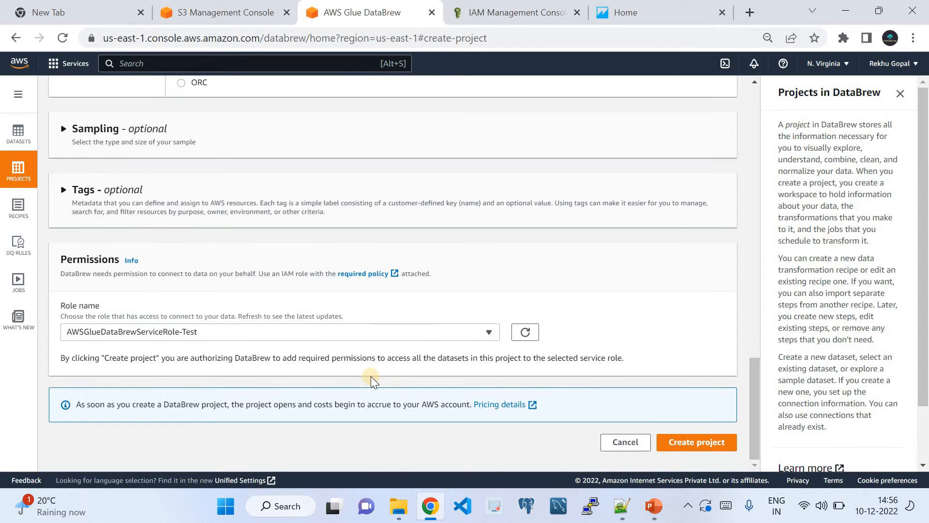
click(692, 443)
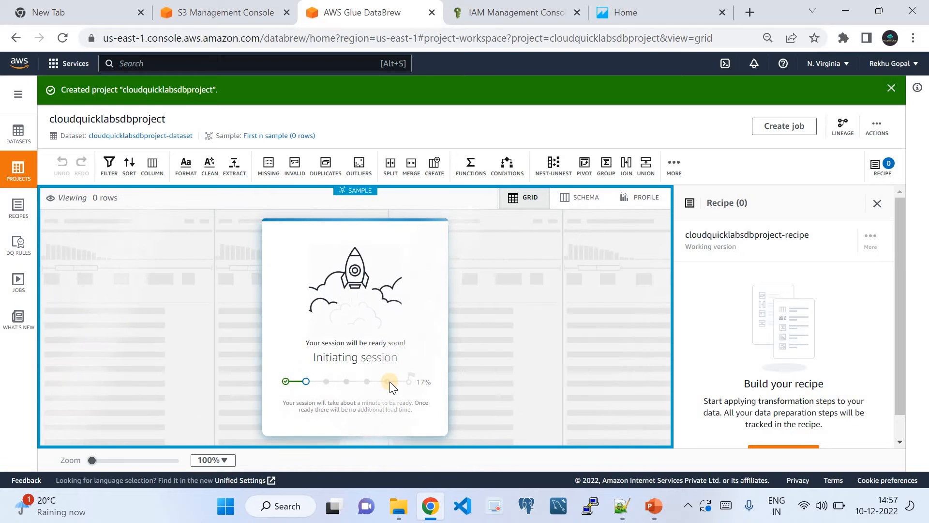
Review the architecture diagram in PowerPoint and the source customer JSON files in File Explorer, and return to Chrome
click(654, 508)
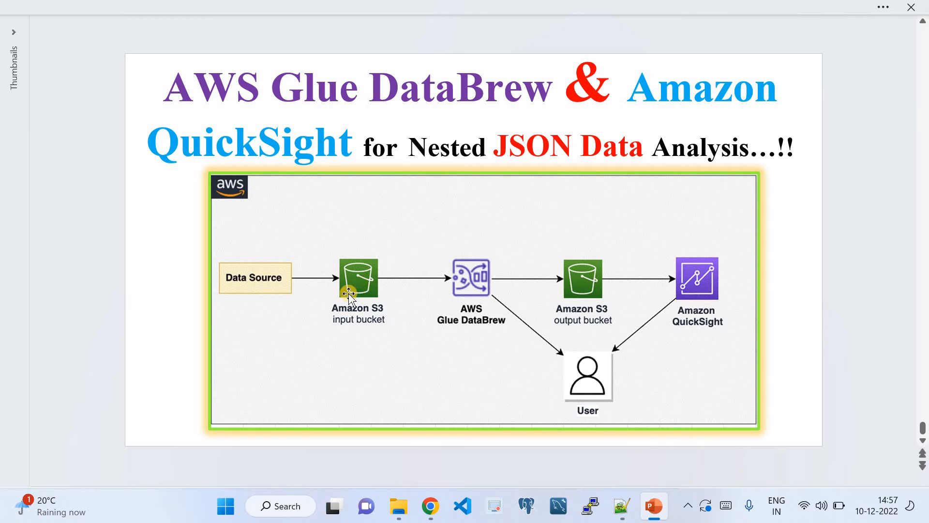
click(406, 503)
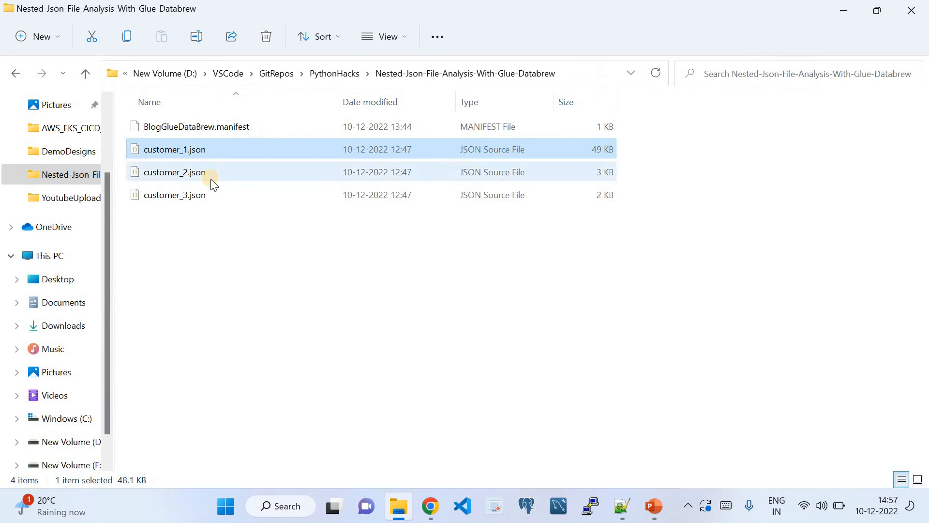
click(430, 506)
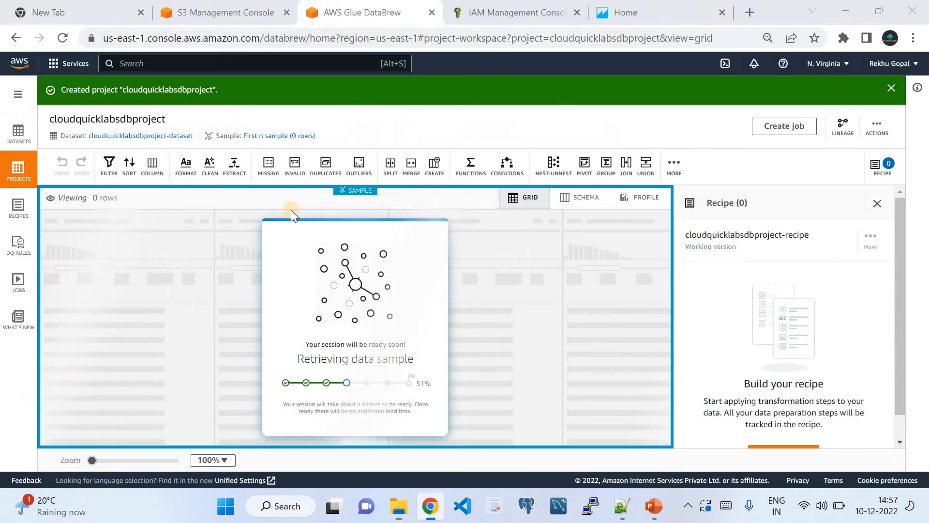
Close the S3 upload status and review the customer JSON files in the nestedjsoninput folder
click(222, 11)
click(854, 163)
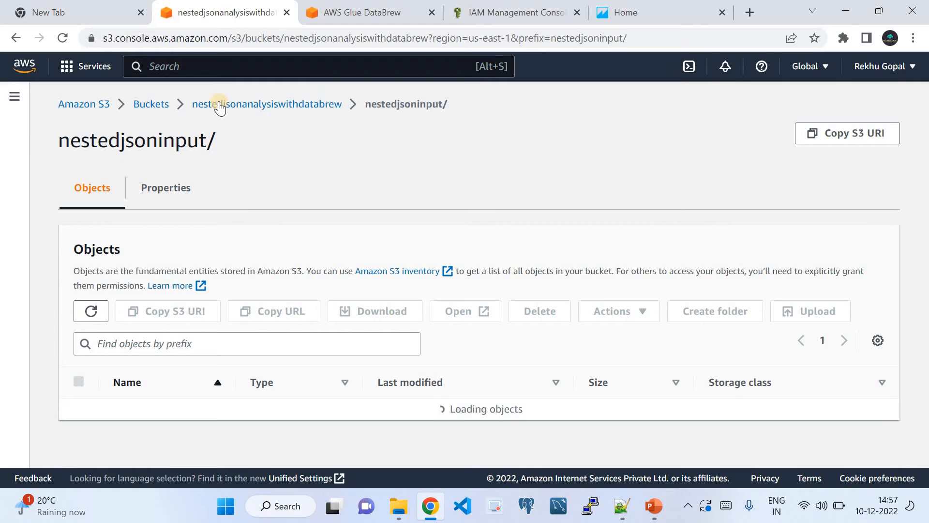
scroll(925, 274, down, 1)
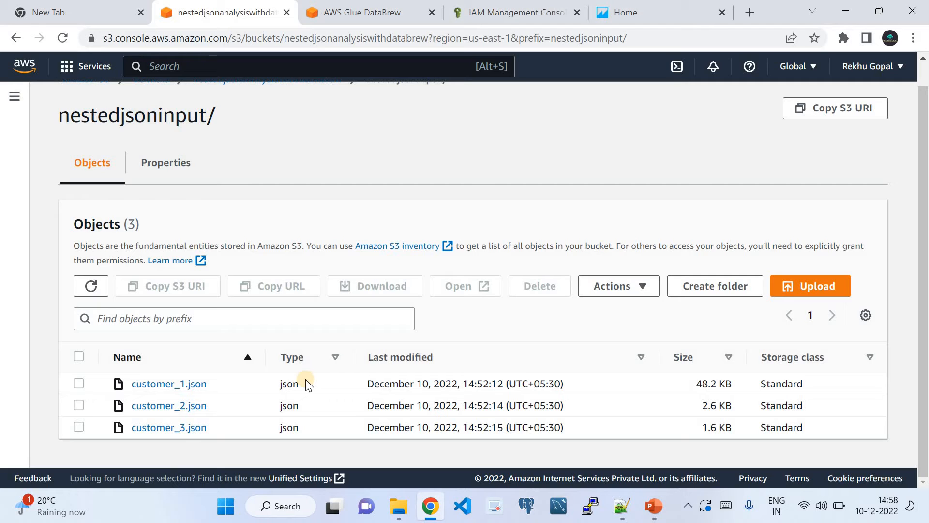
scroll(350, 247, up, 1)
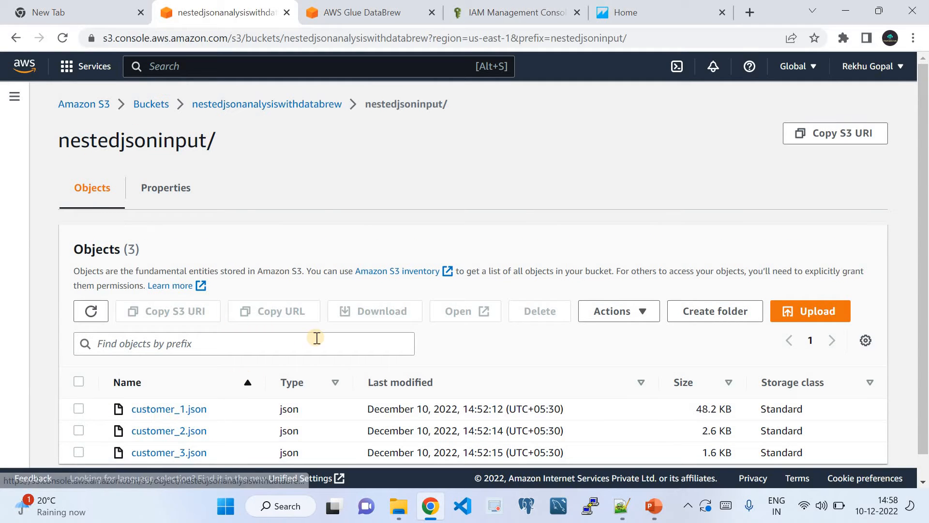
Inspect the sample rows in the cloudquicklabsdbproject grid and compare them with the source files in the nestedjsoninput S3 folder
click(378, 17)
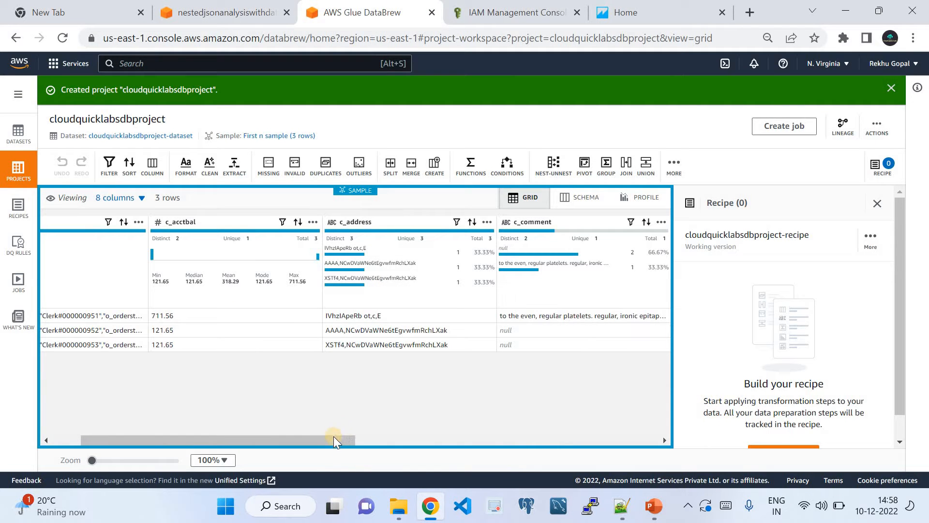
drag(333, 436, 155, 437)
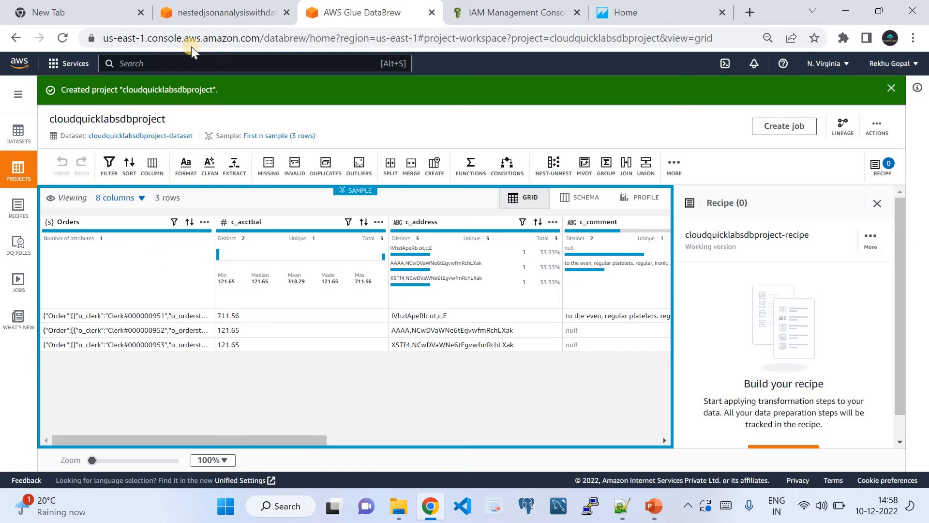
click(196, 17)
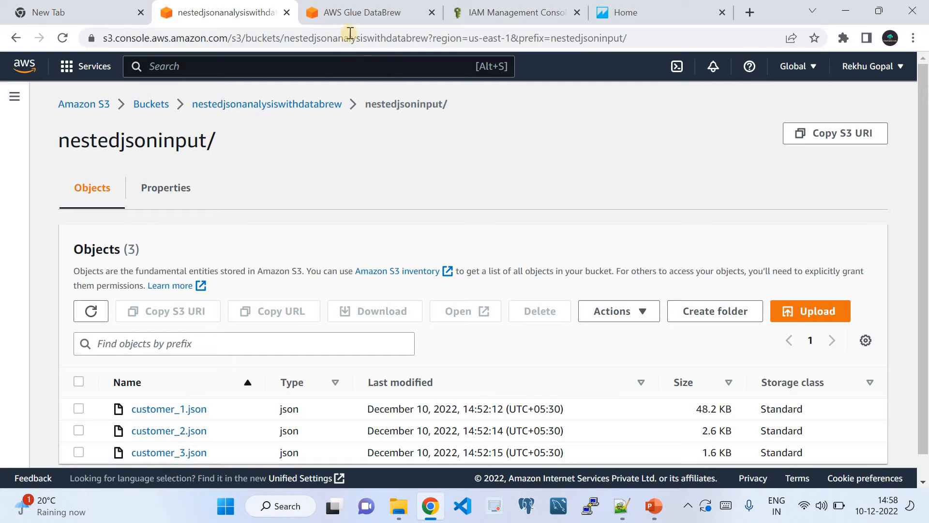
click(342, 14)
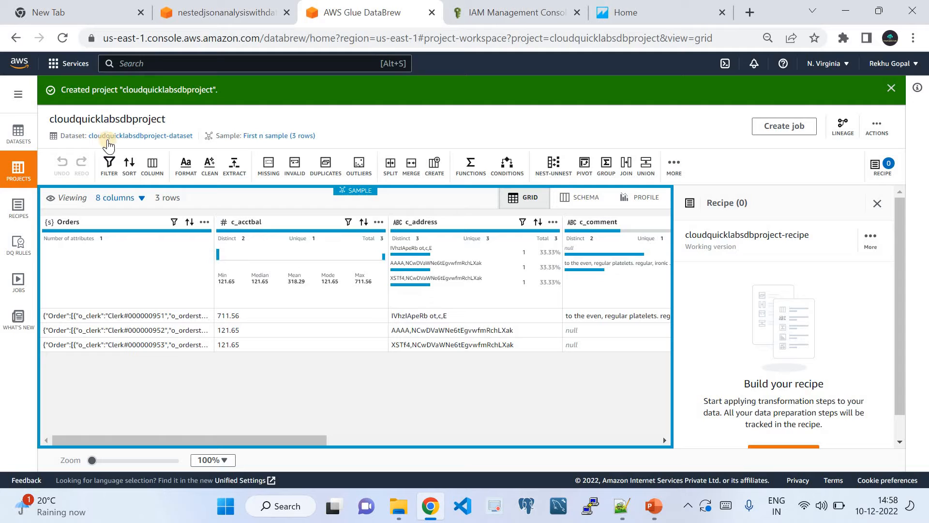
Review the preview, data profile overview and column statistics of cloudquicklabsdbproject-dataset, and reopen the cloudquicklabsdbproject project
click(21, 141)
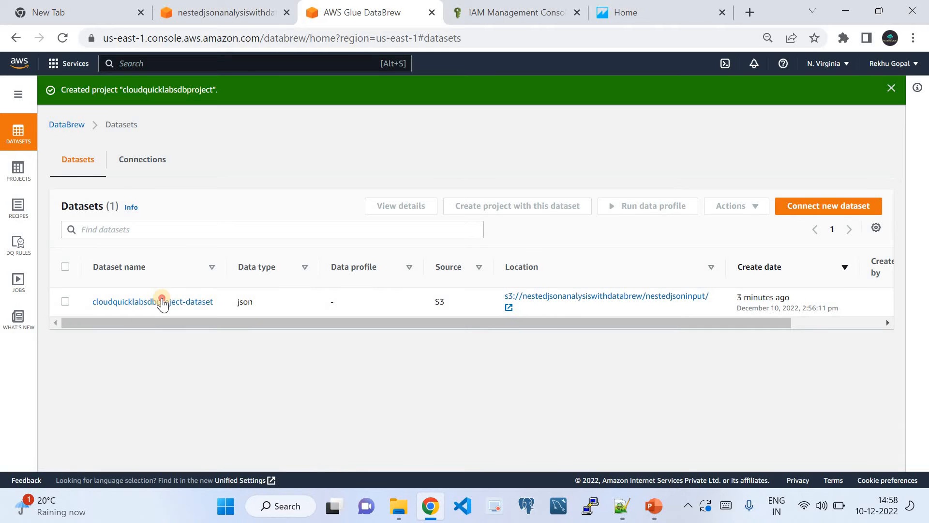
click(161, 301)
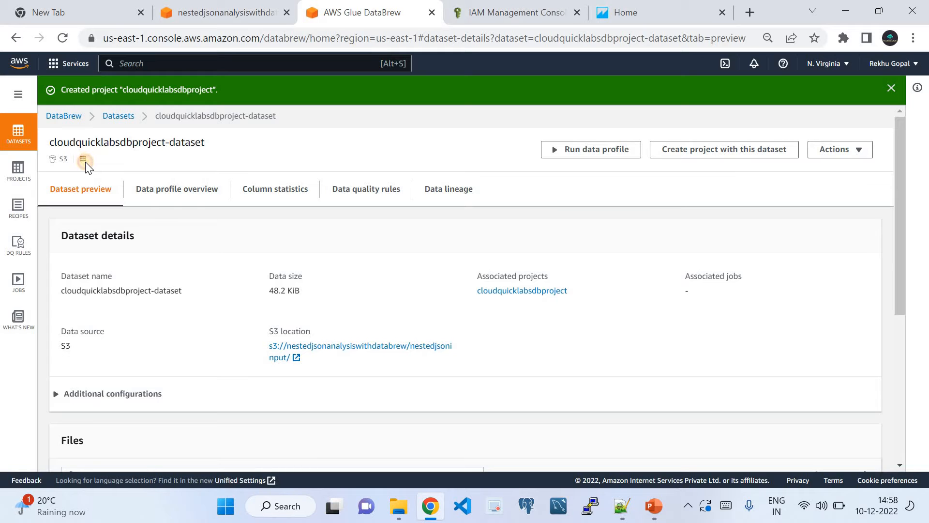
click(174, 202)
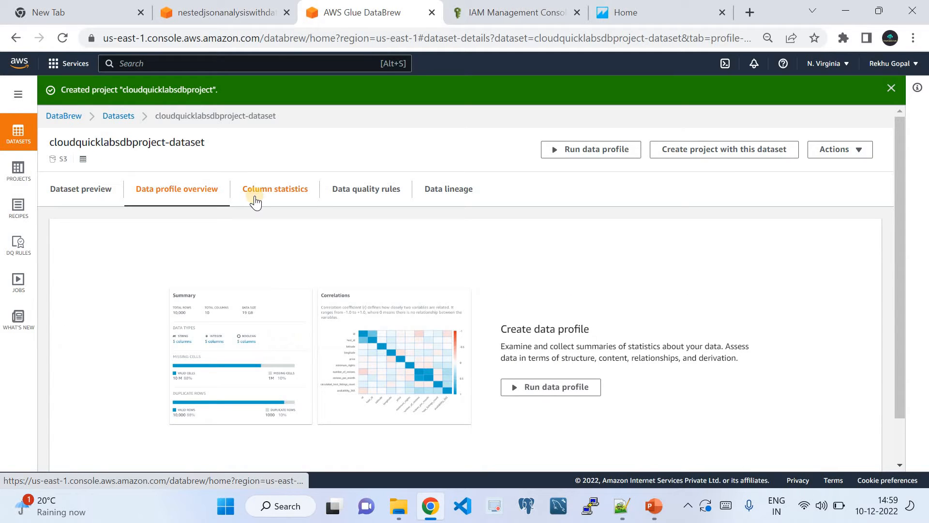
click(255, 201)
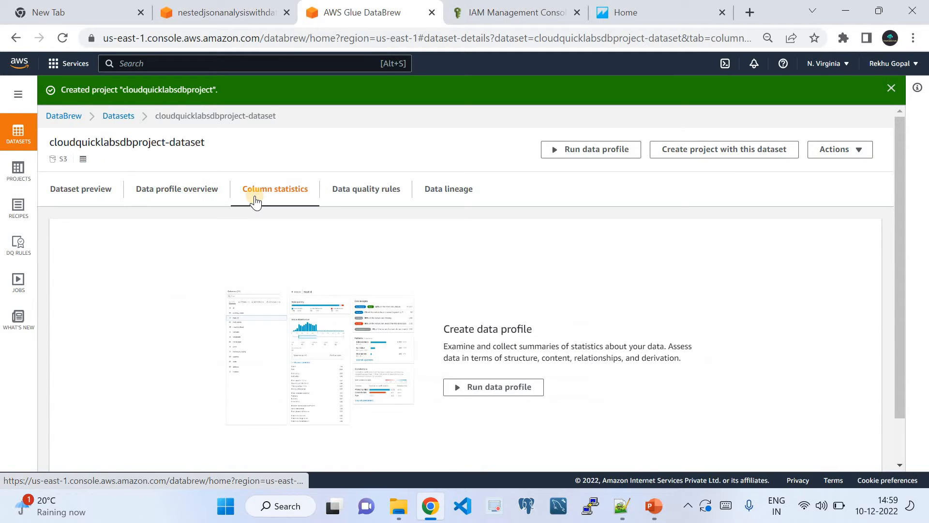
click(87, 193)
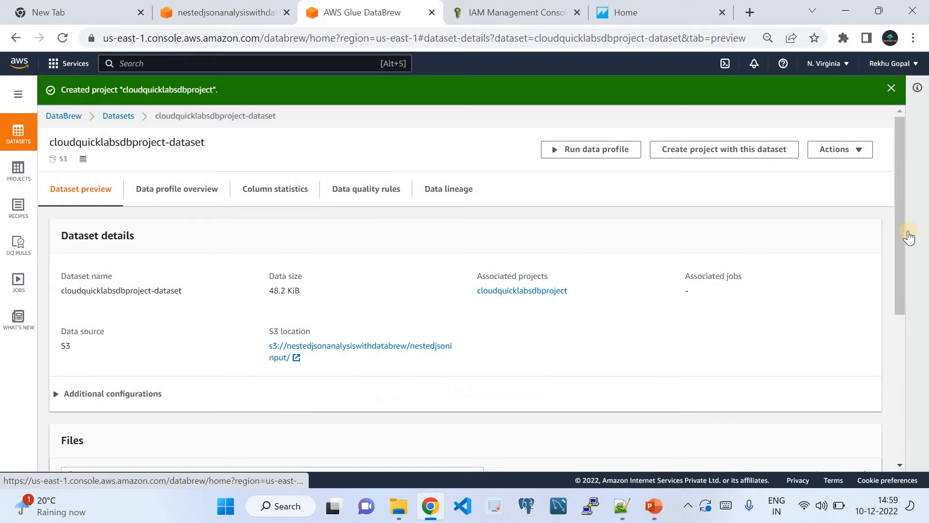
click(16, 180)
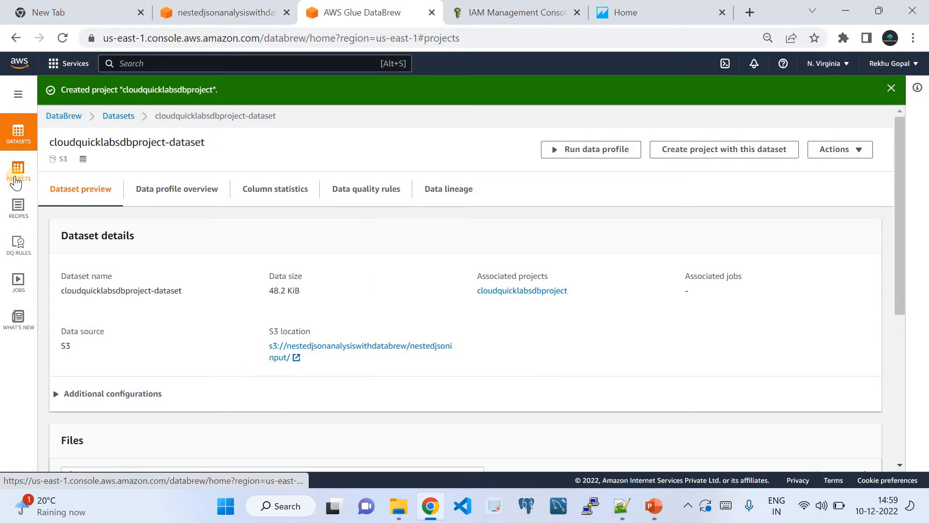
click(137, 241)
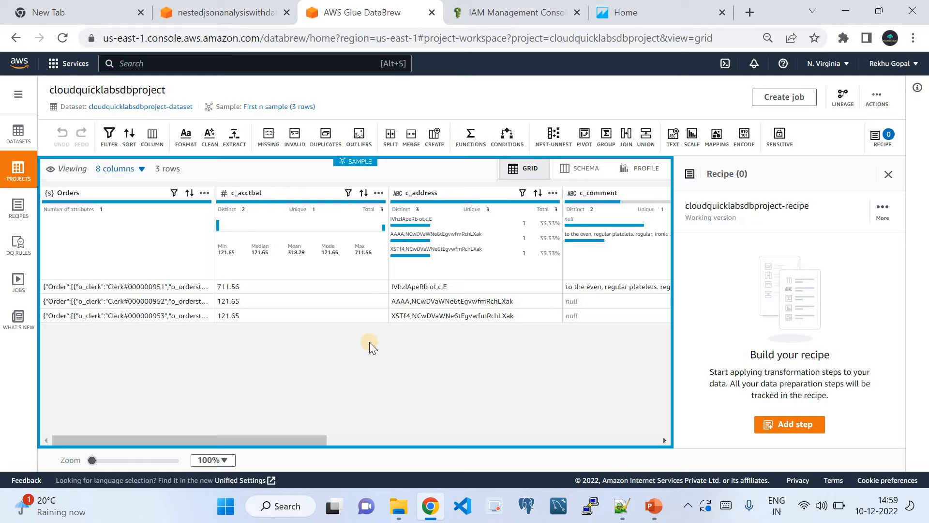
Switch to Notepad++ and examine the customer attributes and nested Orders structure at the start of customer_1.json, folding and unfolding blocks
click(621, 506)
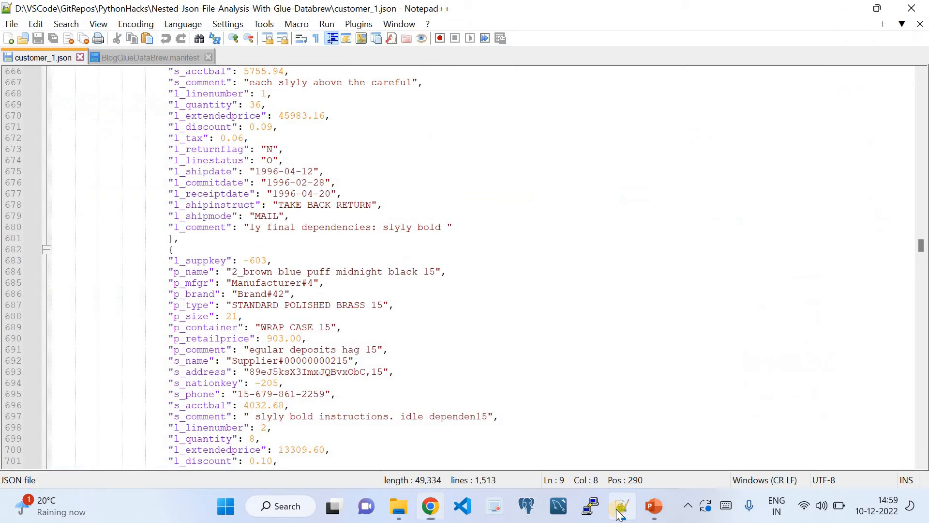
click(922, 250)
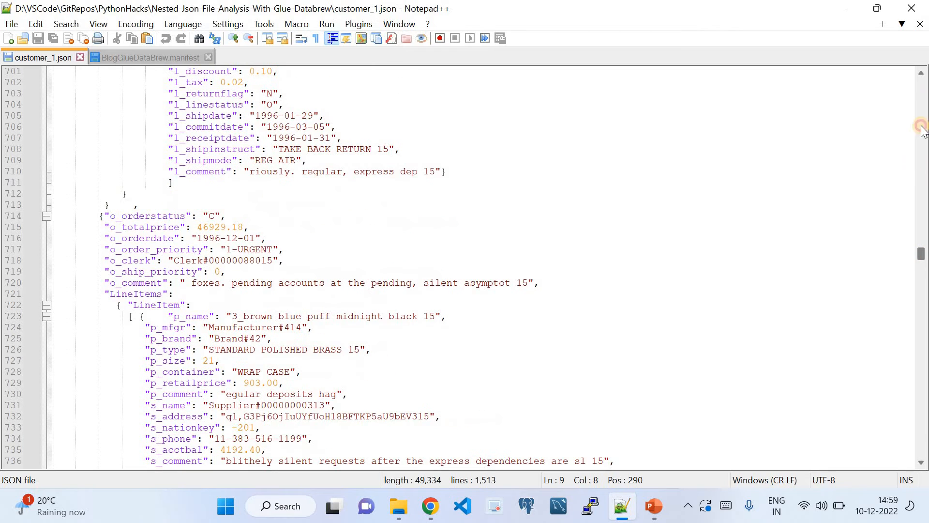
drag(922, 261, 920, 83)
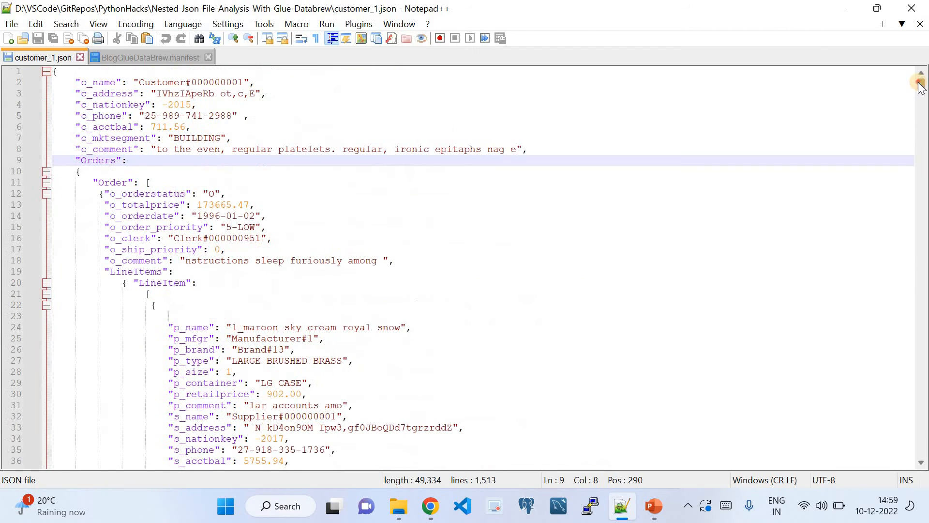
click(46, 171)
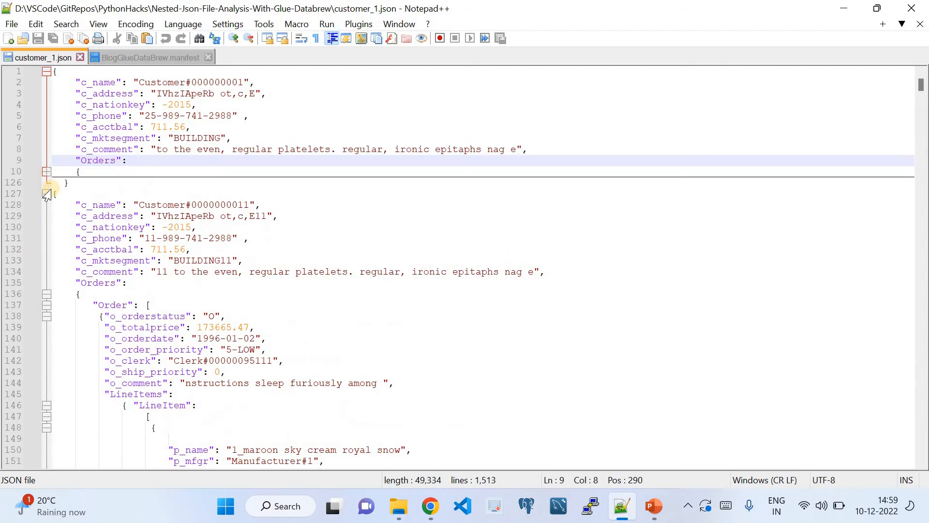
double_click(100, 82)
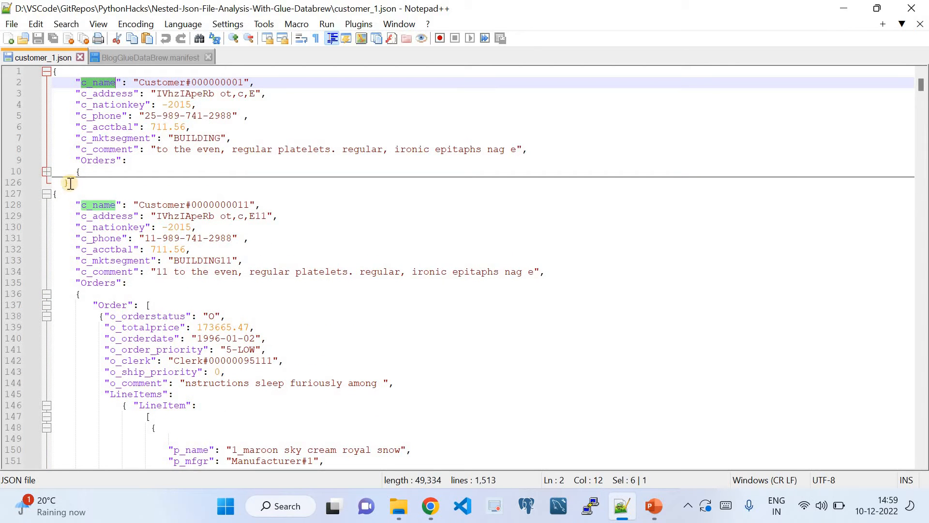
click(46, 194)
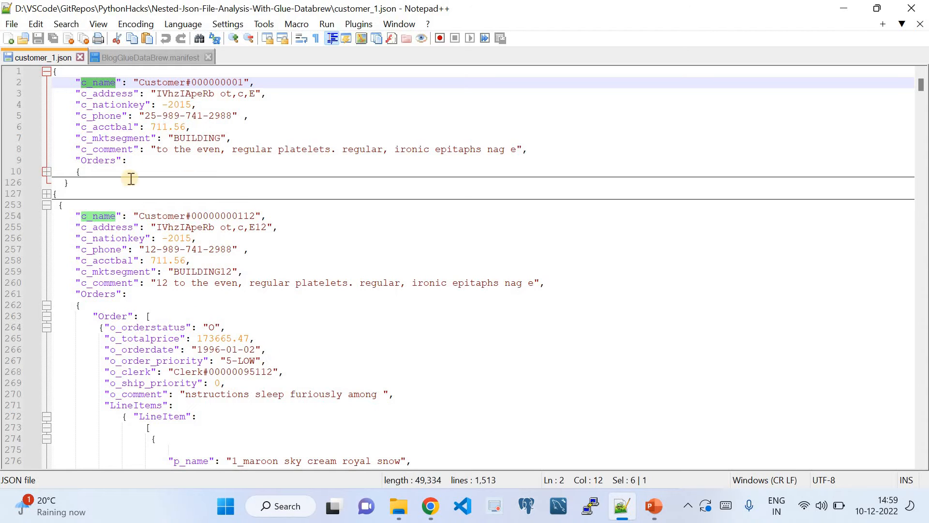
double_click(94, 161)
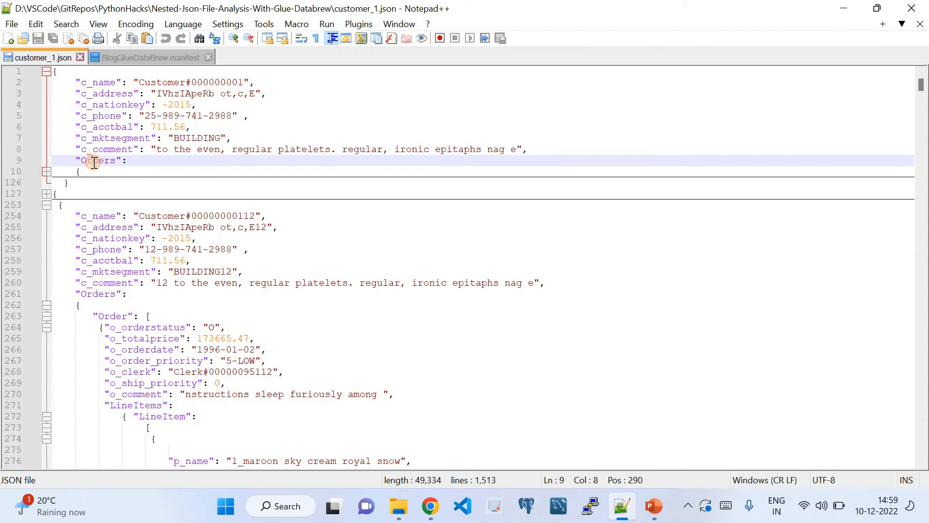
click(47, 172)
click(82, 173)
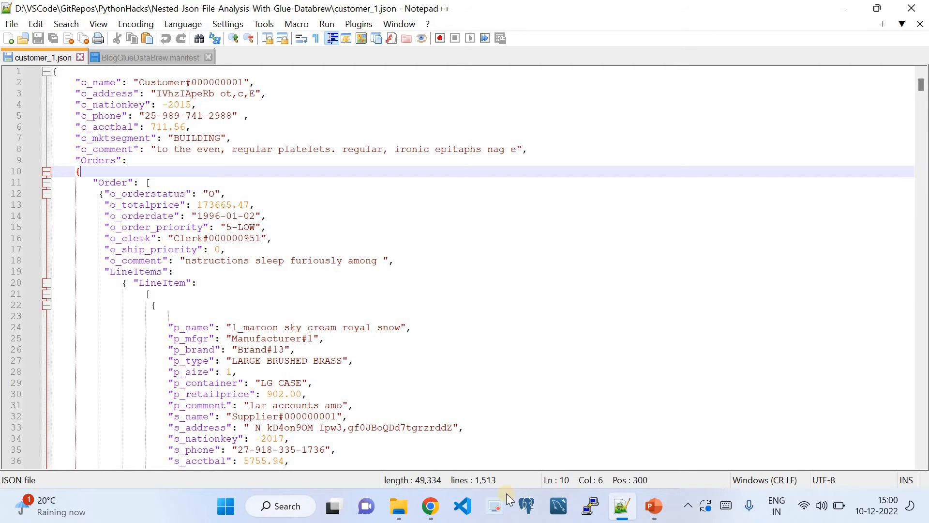
Compare the project's grid columns in Chrome with the customer attributes of customer_1.json in Notepad++, and return to Chrome
click(429, 505)
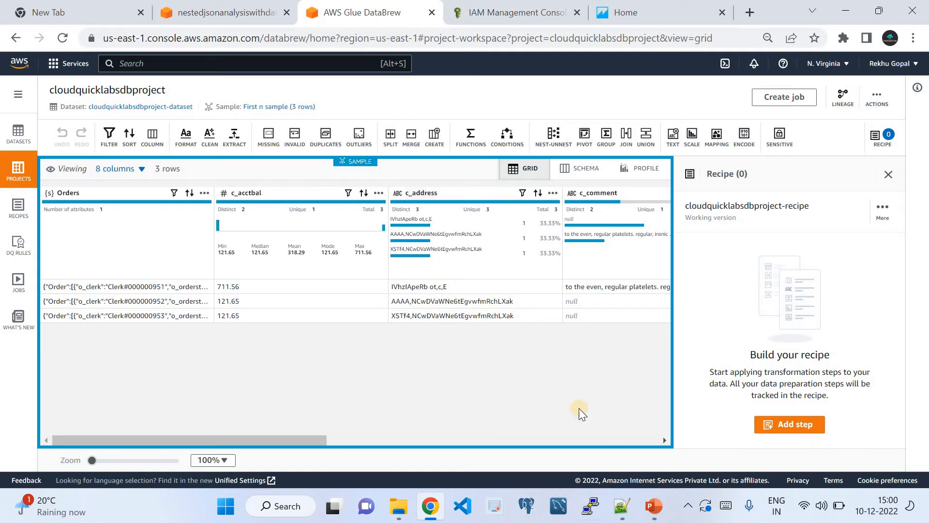
click(621, 507)
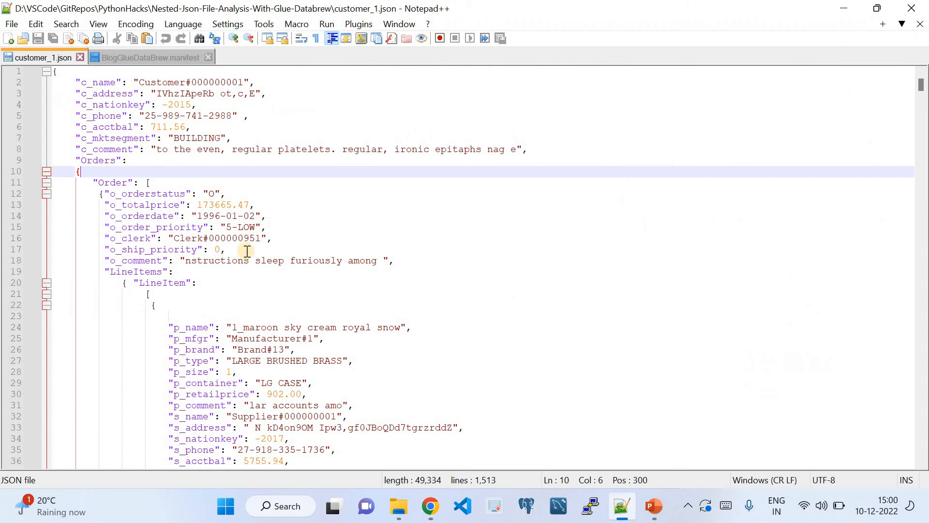
double_click(88, 93)
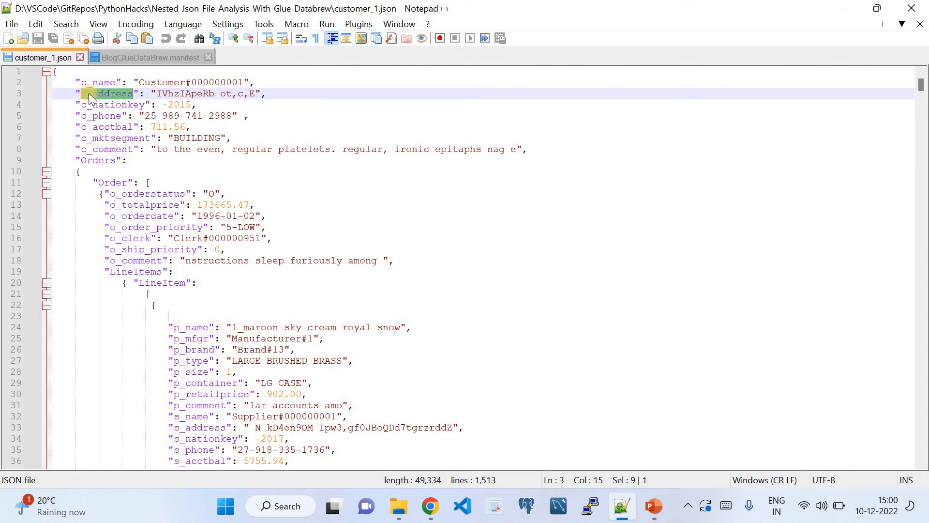
click(430, 507)
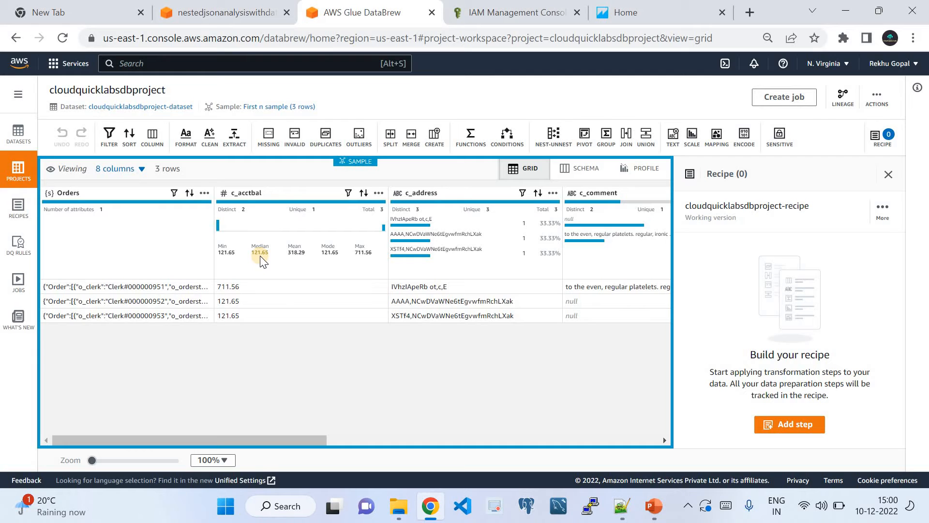
Start the Unnest to columns transformation on the Orders column and review its source column settings
click(203, 195)
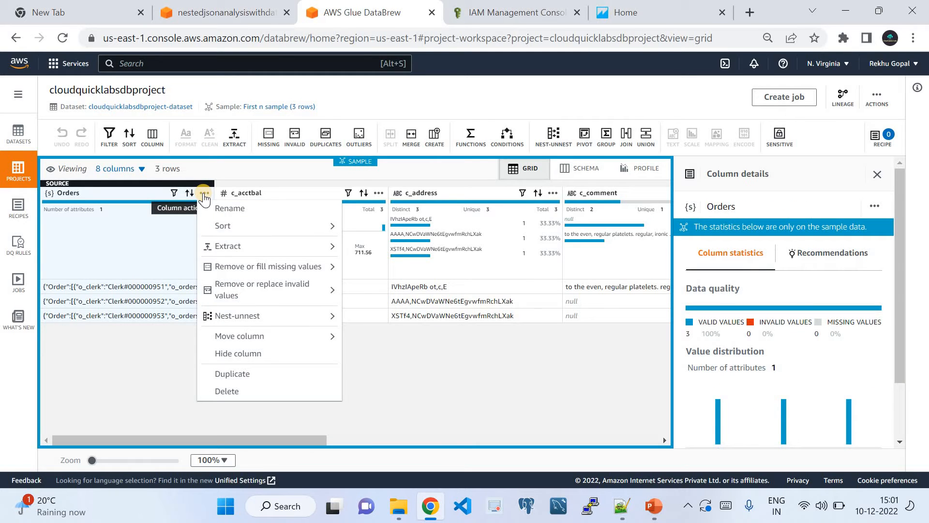
mouse_move(260, 312)
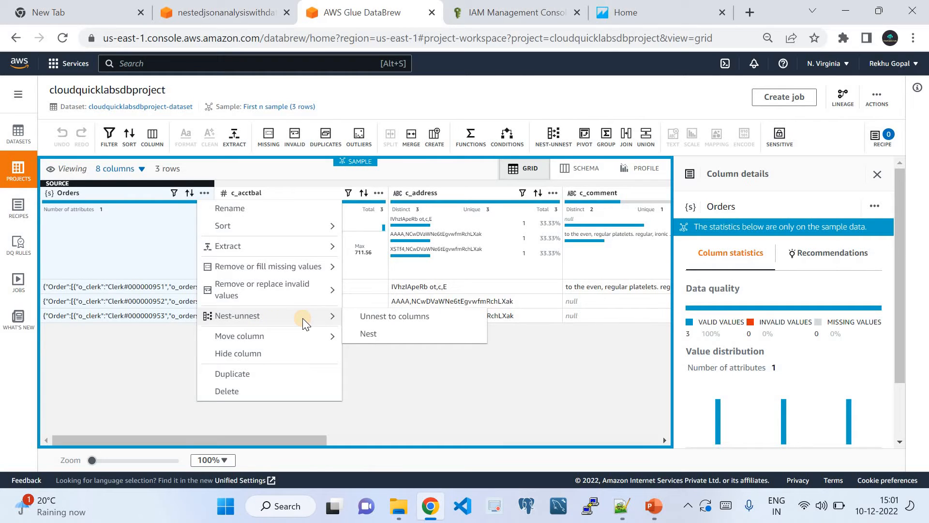
click(390, 318)
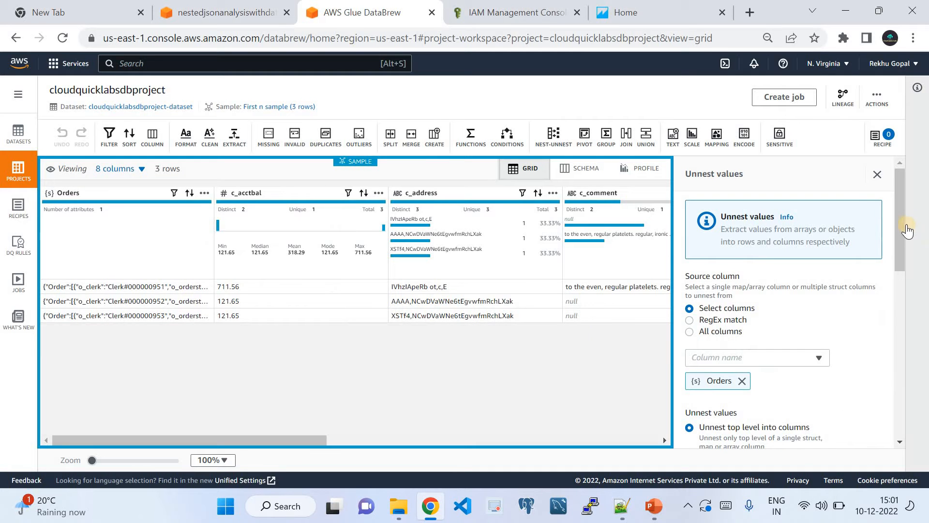
mouse_move(901, 221)
mouse_down()
mouse_move(903, 244)
mouse_move(901, 214)
mouse_up()
drag(899, 245, 900, 251)
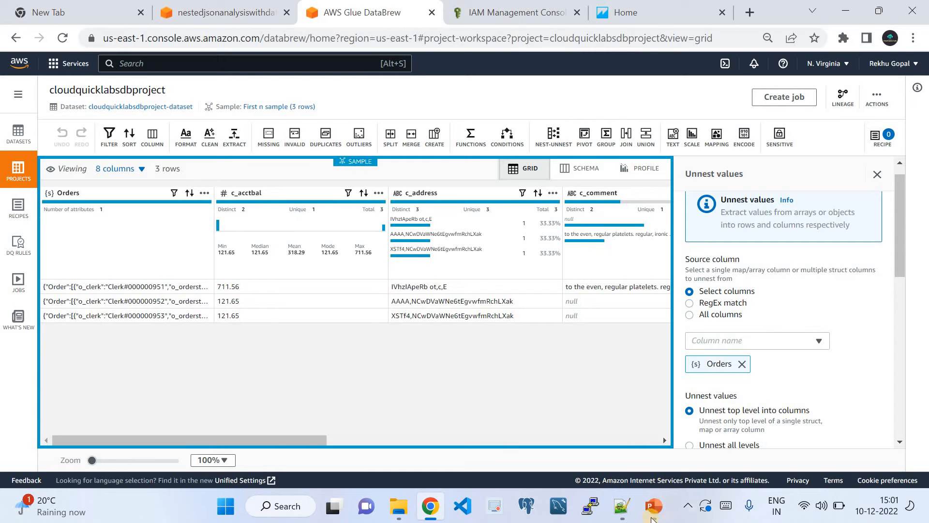
Switch to Notepad++ and collapse the Orders blocks in customer_1.json to examine the repeated customer records and nested line items
click(623, 513)
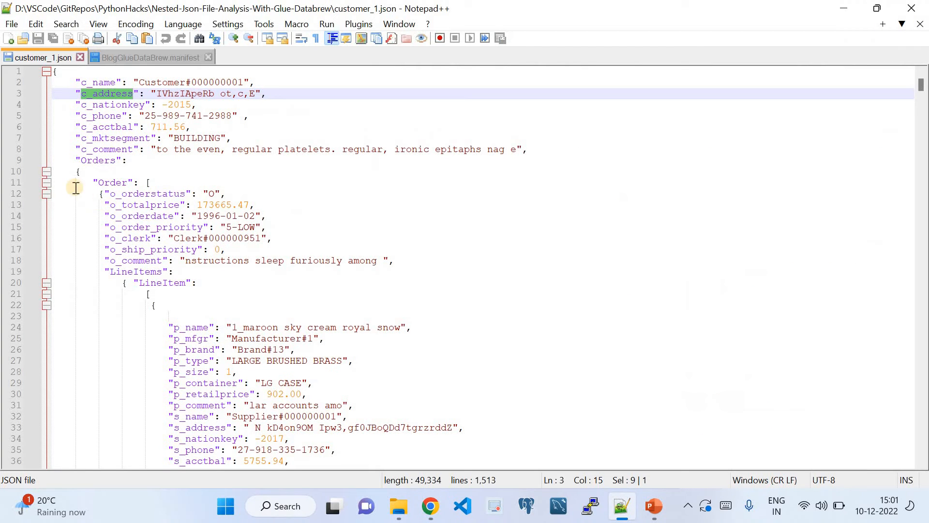
click(47, 172)
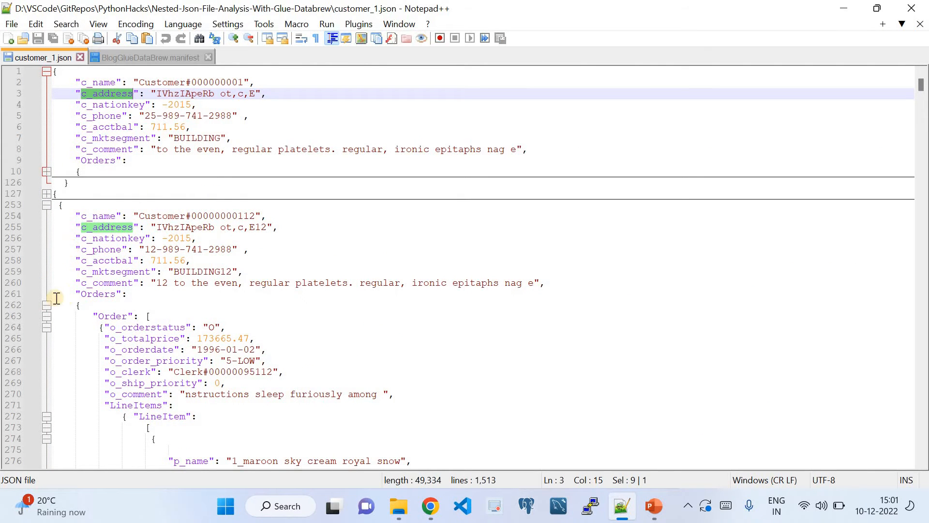
click(47, 306)
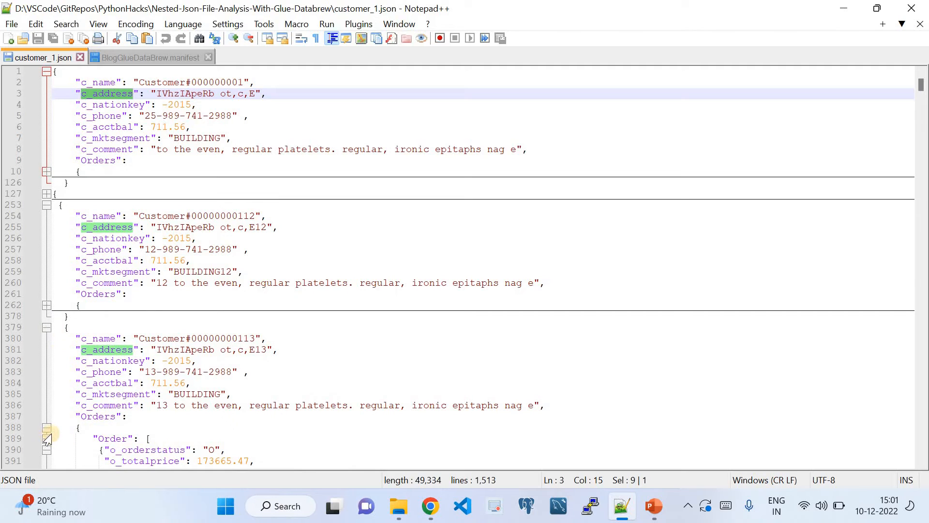
click(52, 431)
click(46, 428)
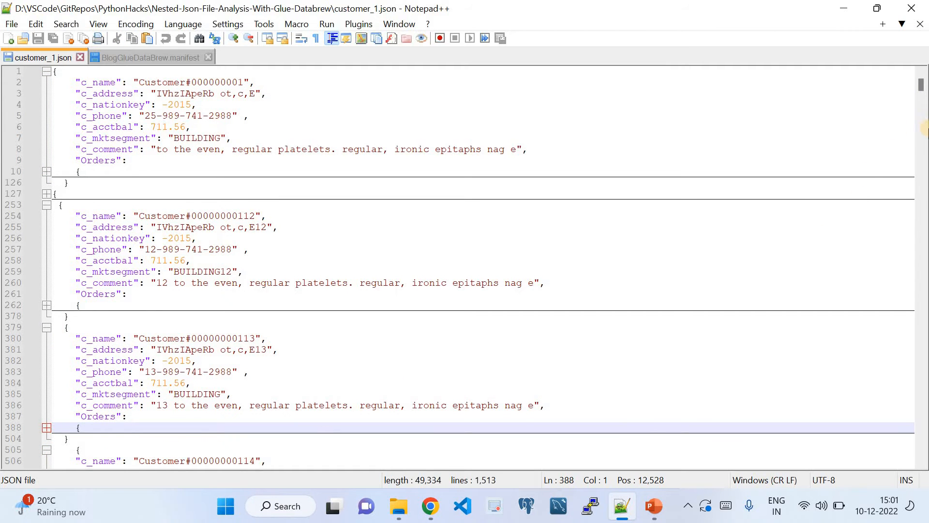
click(921, 144)
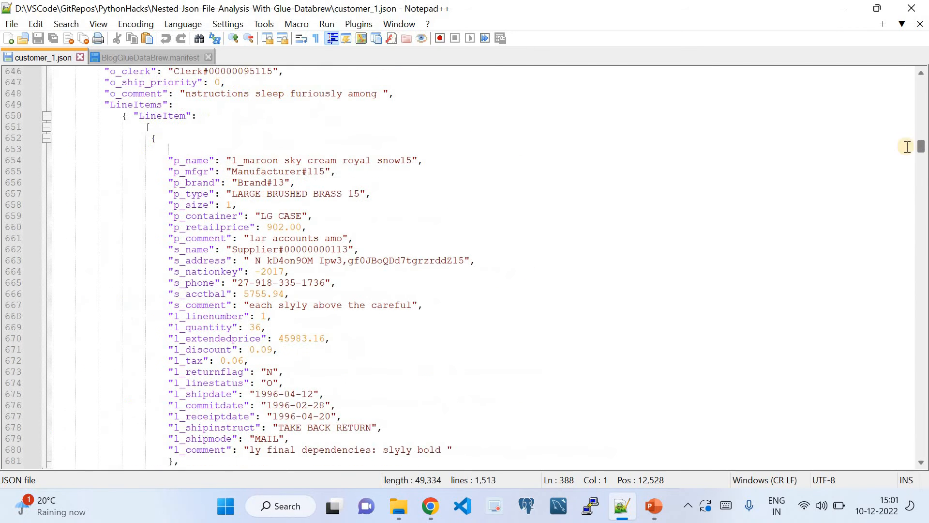
Switch to Chrome and apply the unnesting of the Orders column with Unnest all levels, replacing the existing column
click(430, 506)
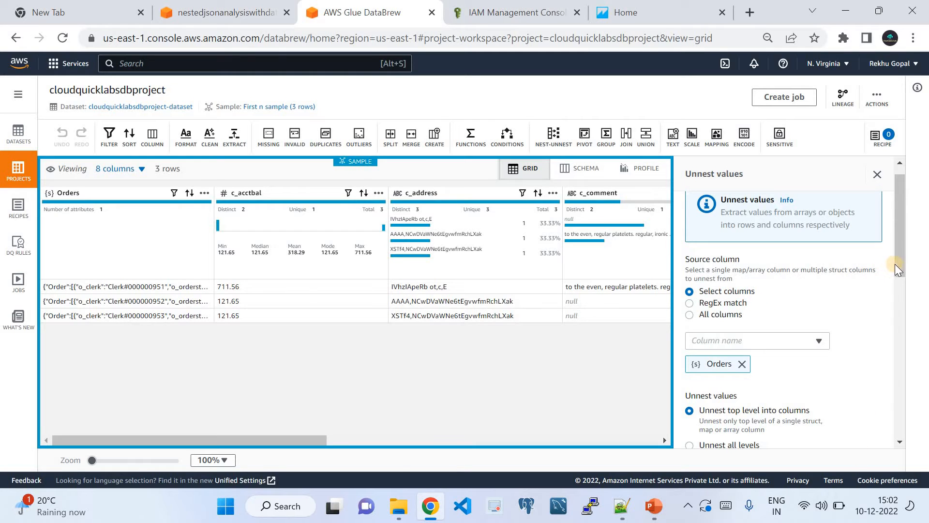
drag(896, 265, 898, 321)
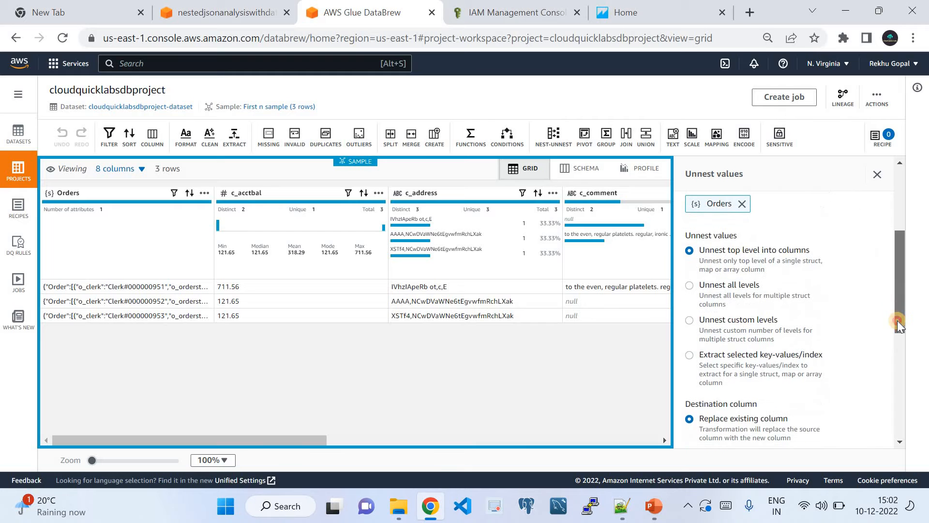
click(691, 286)
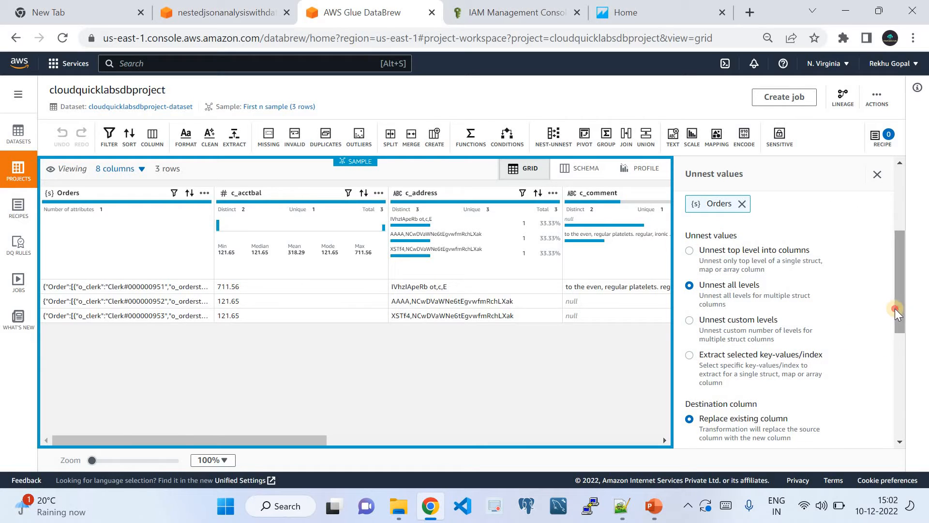
drag(895, 309, 828, 295)
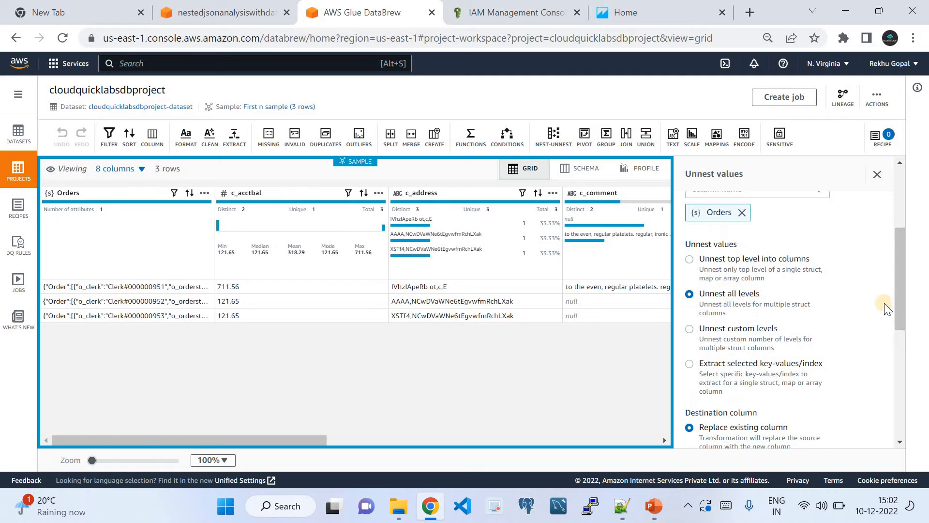
drag(898, 312, 905, 387)
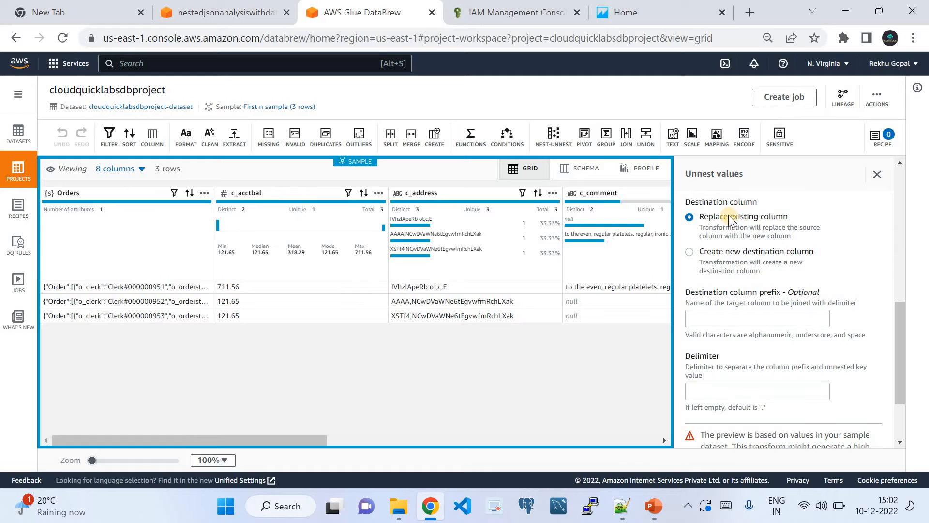
drag(900, 368, 909, 452)
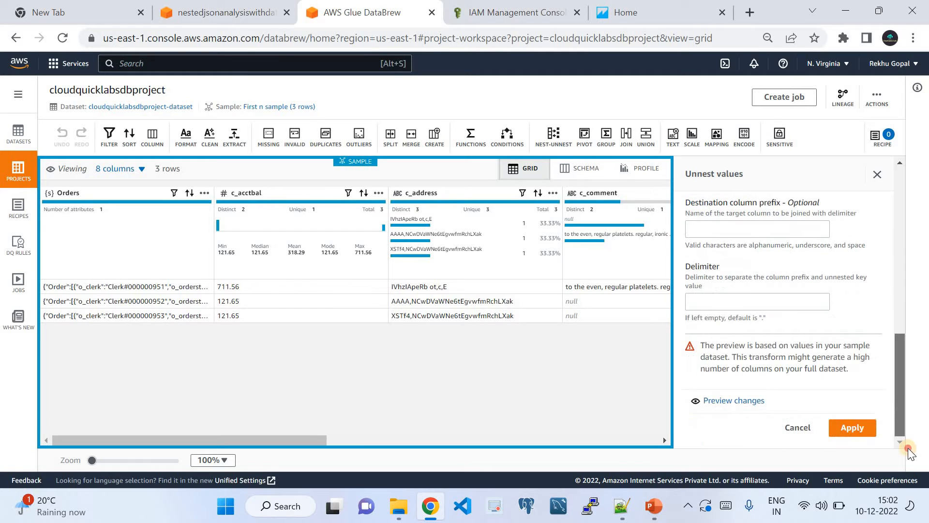
click(854, 427)
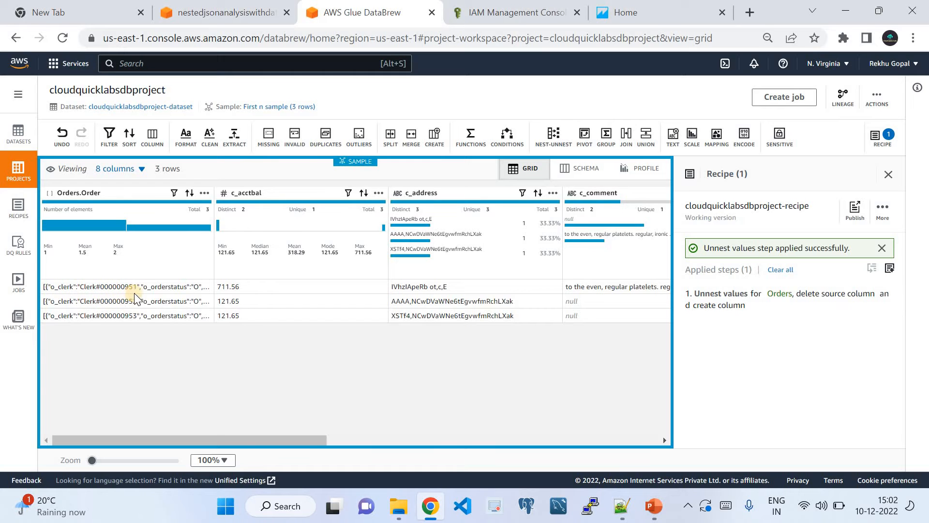
Switch to Notepad++ and expand the first customer's Orders block in customer_1.json to examine its nested Order array
click(621, 506)
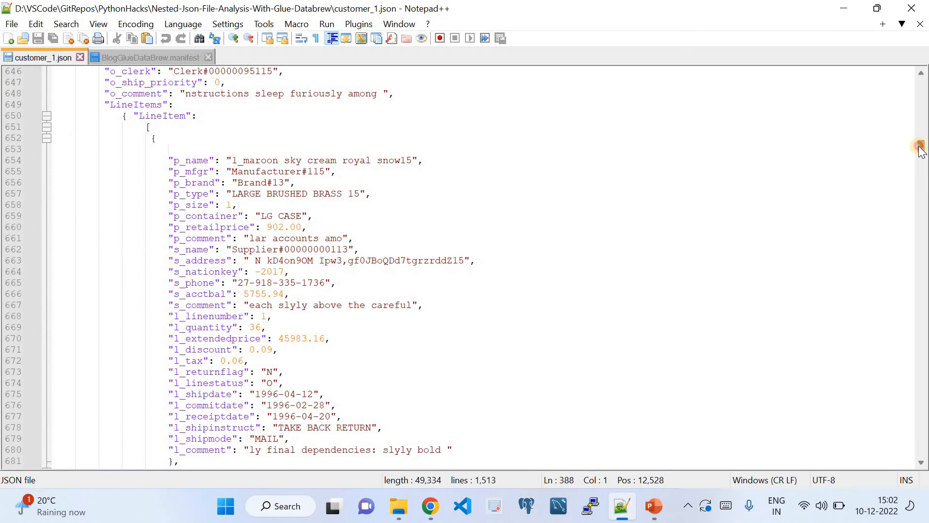
drag(921, 146, 920, 87)
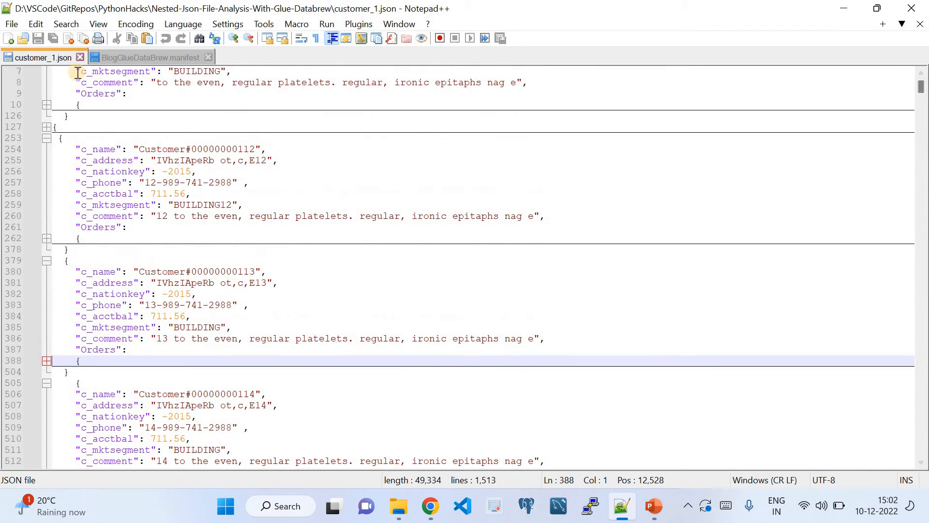
click(46, 104)
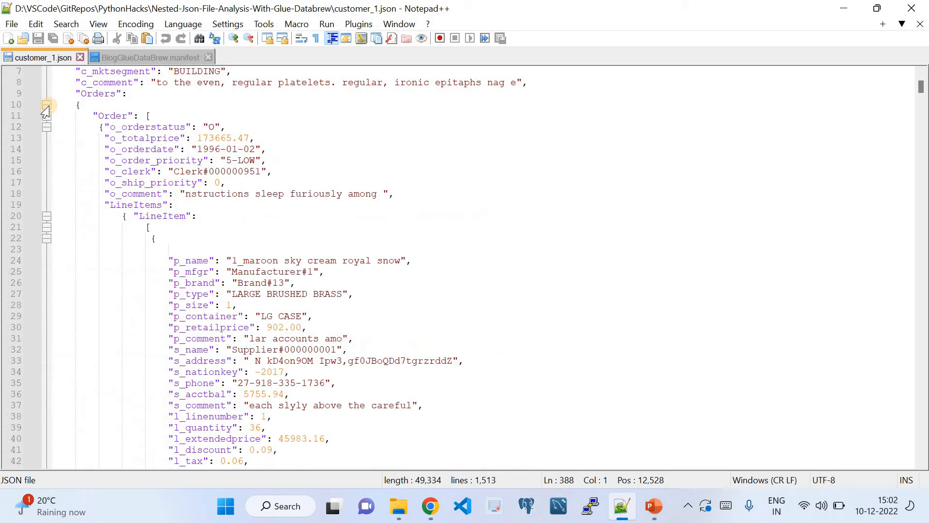
click(91, 105)
shift+click(46, 99)
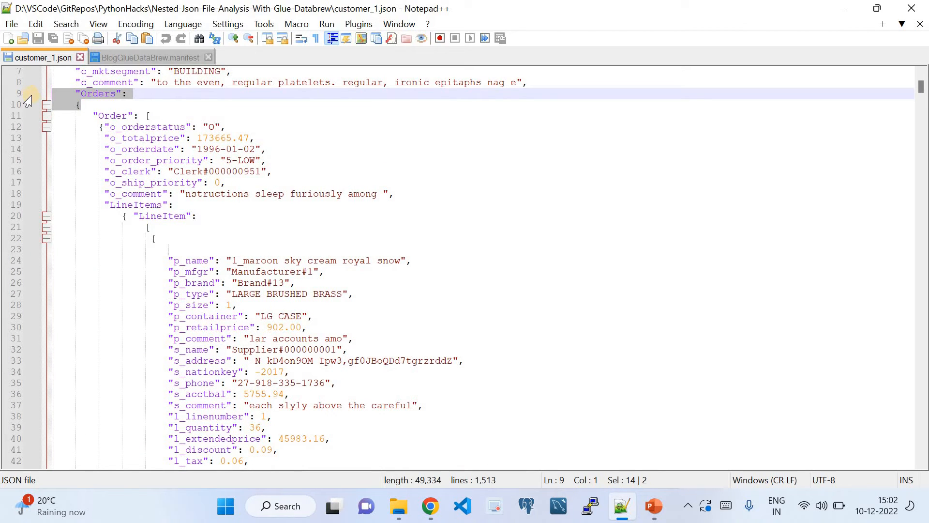
click(151, 117)
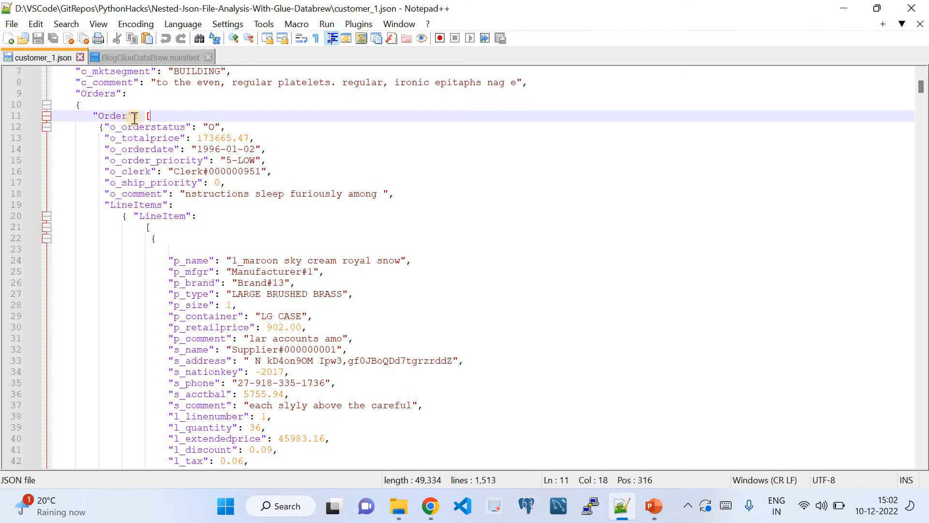
click(104, 127)
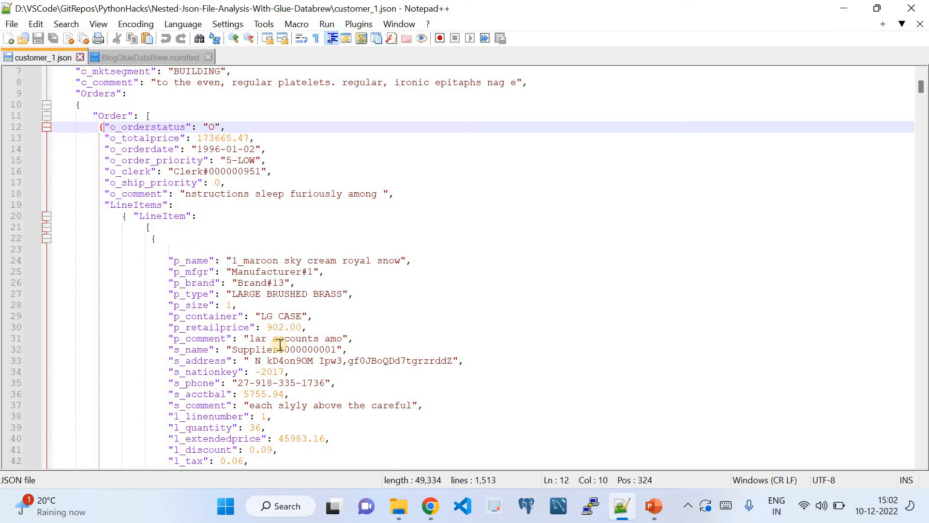
Return to Chrome and start the Unnest to rows transformation on the Orders.Order column
click(424, 512)
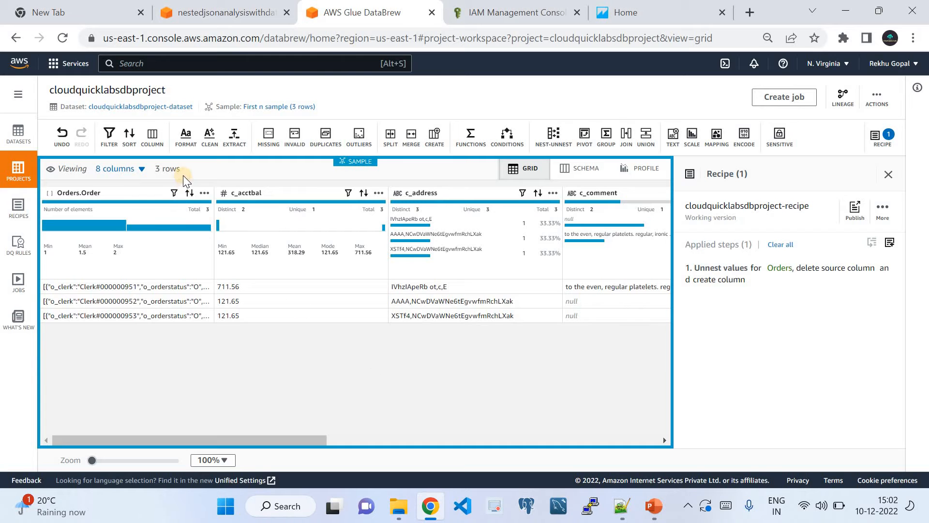
click(205, 193)
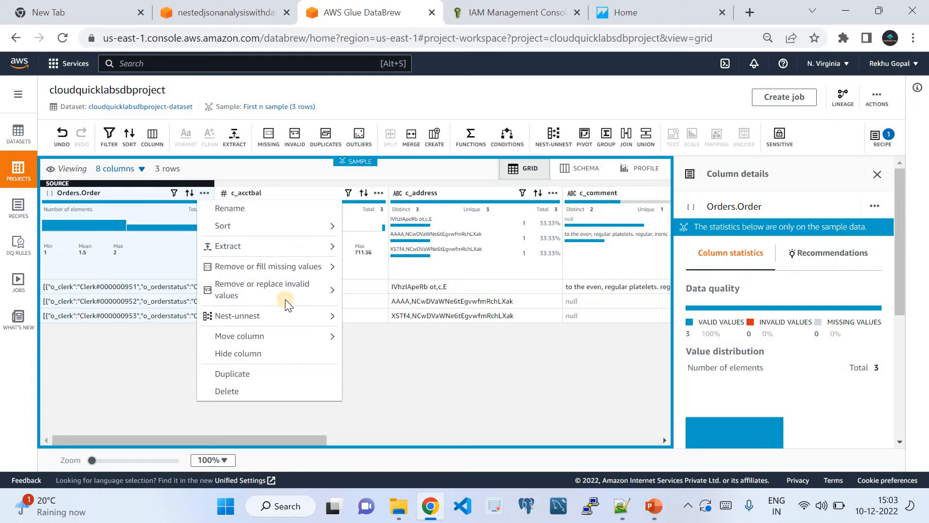
mouse_move(298, 314)
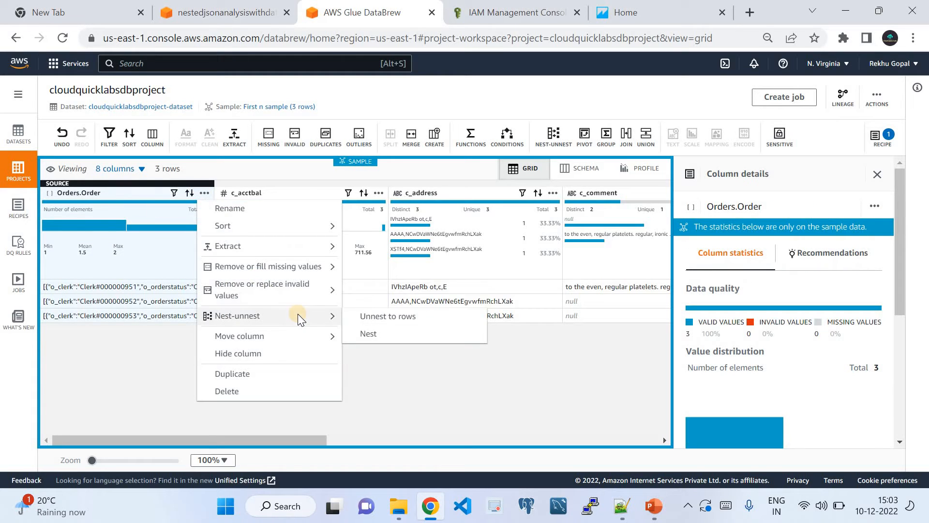
click(381, 318)
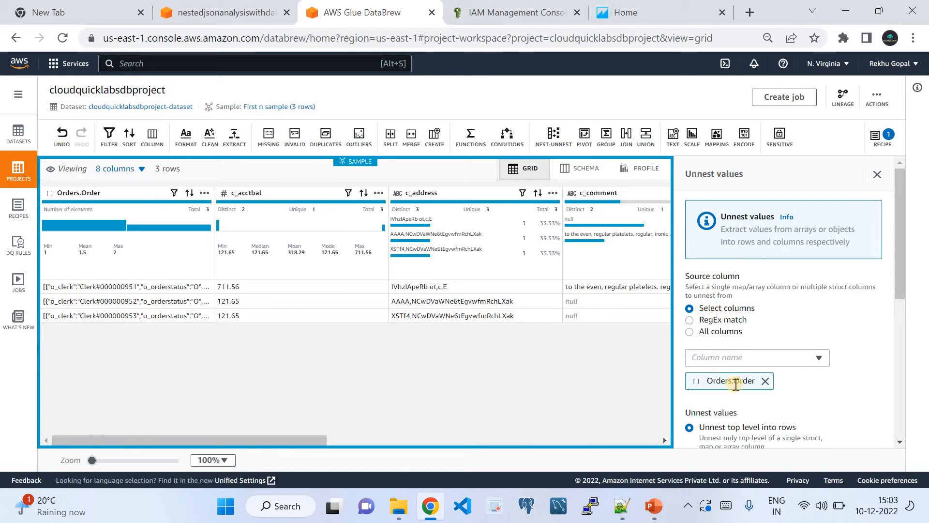
Switch to Notepad++ and compare the Orders object with the opening of its Order array in customer_1.json
click(621, 506)
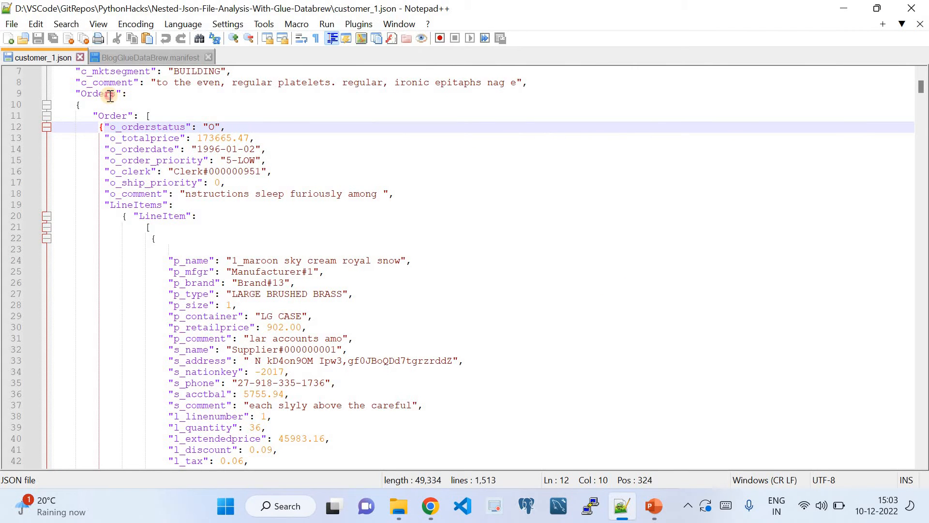
drag(82, 94, 118, 119)
click(117, 118)
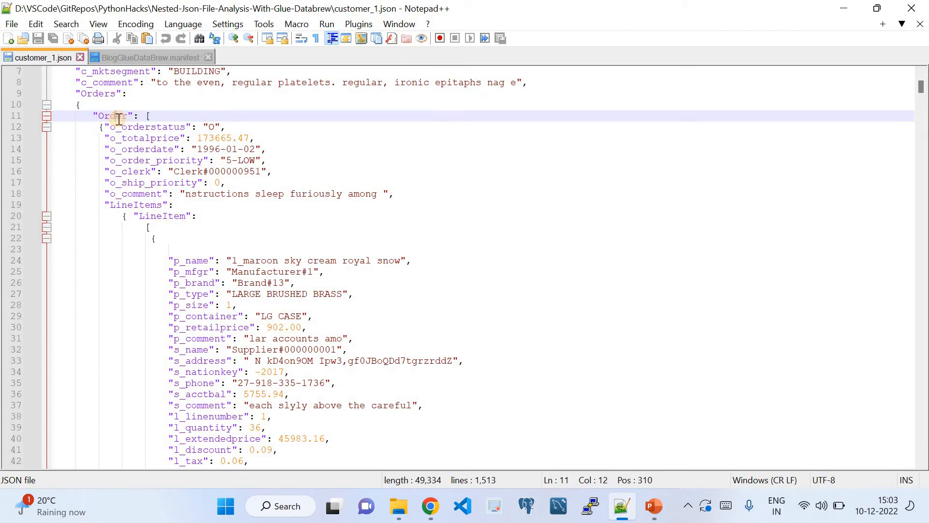
click(149, 118)
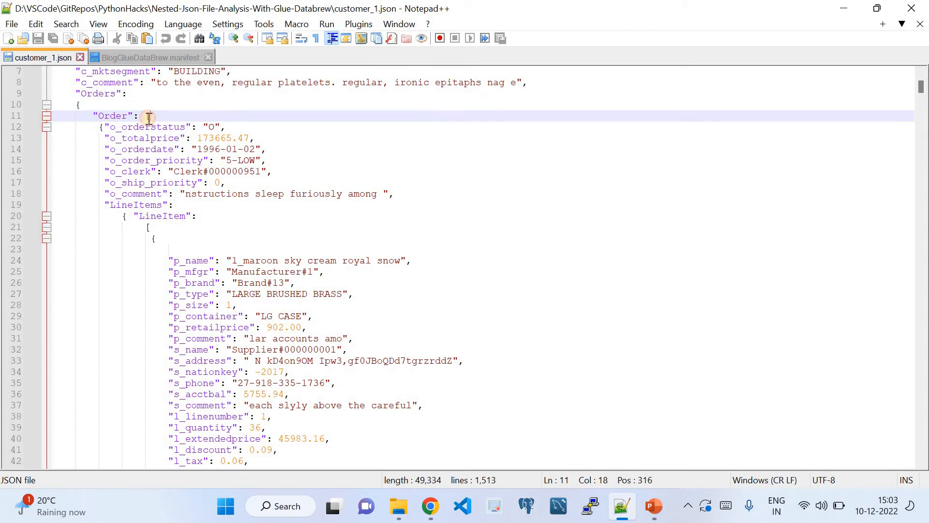
Switch back to Chrome and apply unnesting of Orders.Order's top level into rows, with destination column Orders_Order_unnested
click(430, 506)
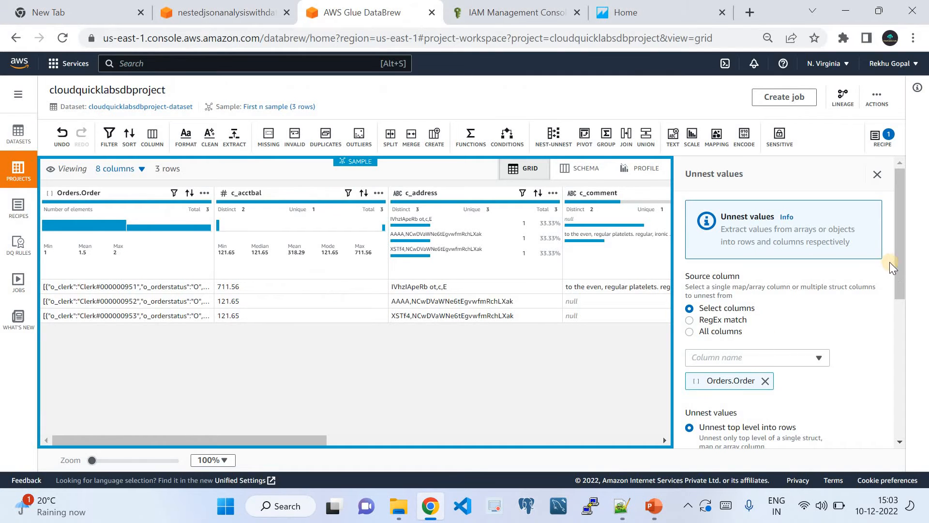
click(899, 342)
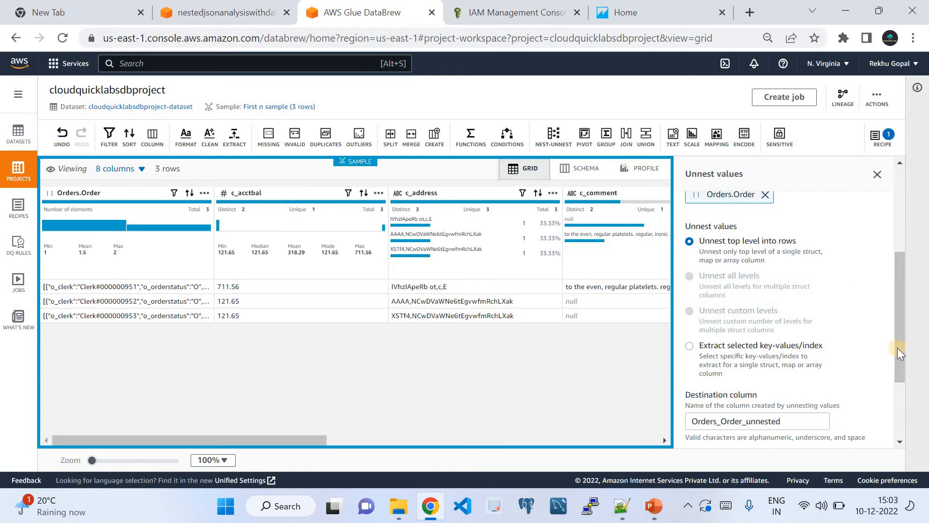
click(896, 401)
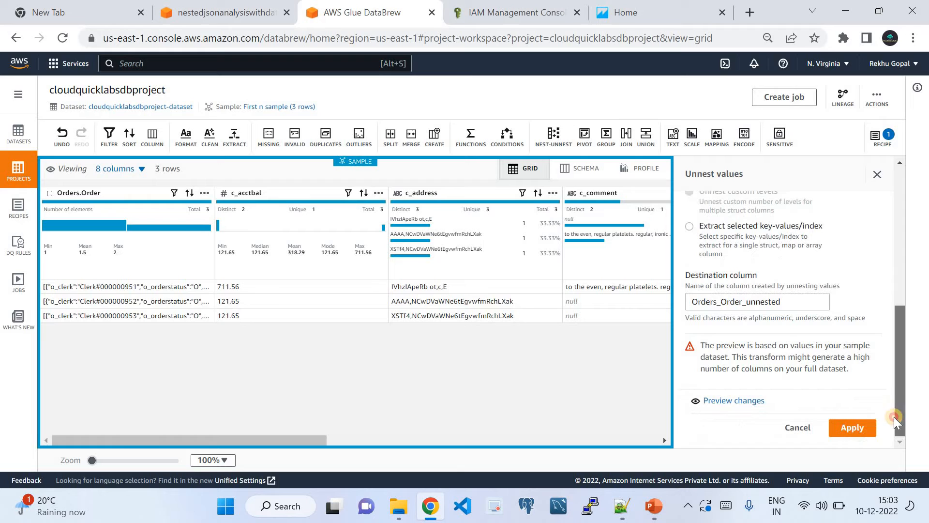
click(859, 425)
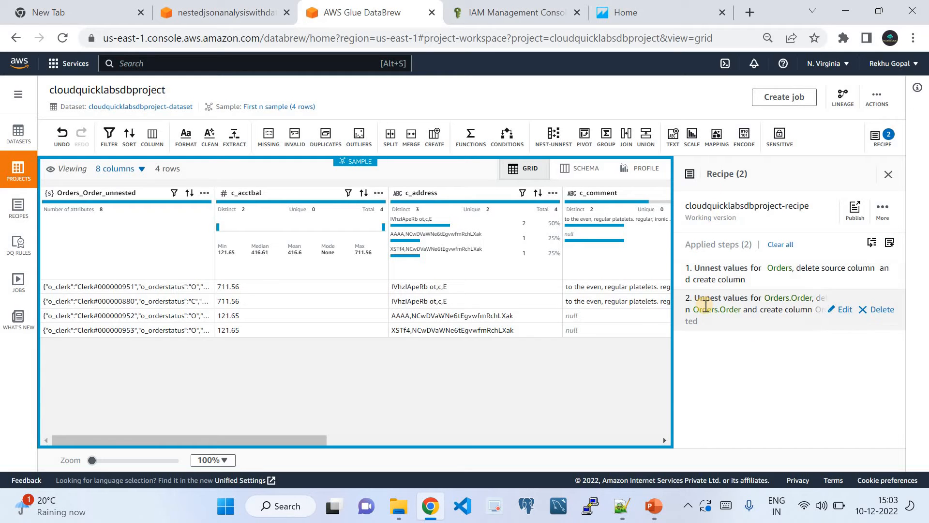
Unnest the Orders_Order_unnested column to columns using Unnest all levels, replacing the existing column
click(204, 194)
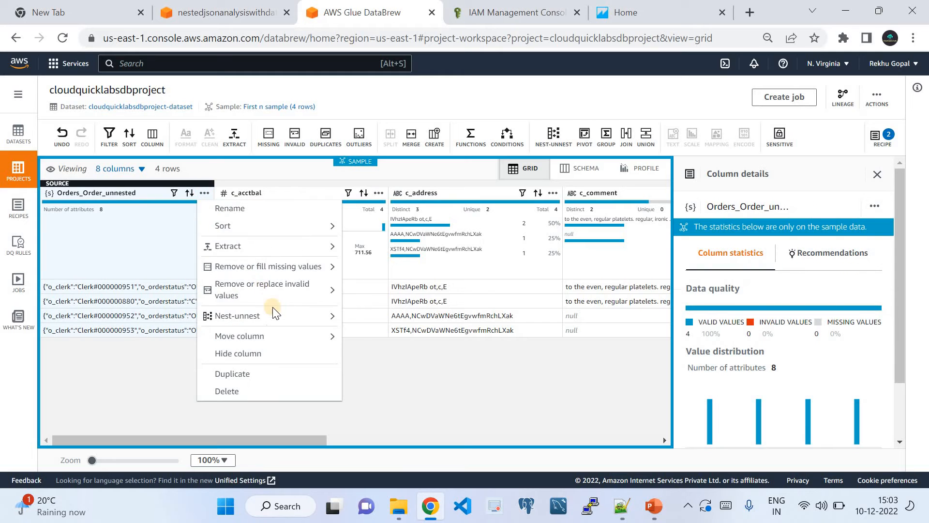
mouse_move(296, 315)
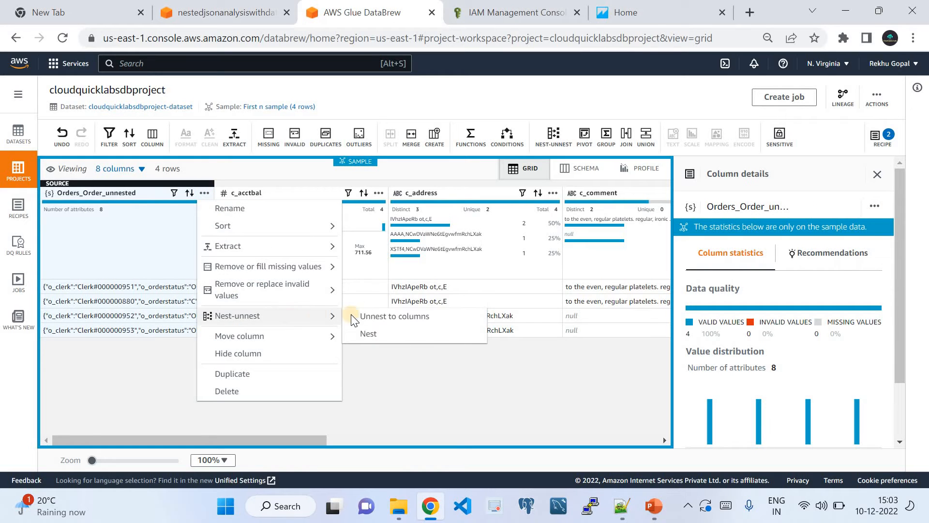
click(402, 315)
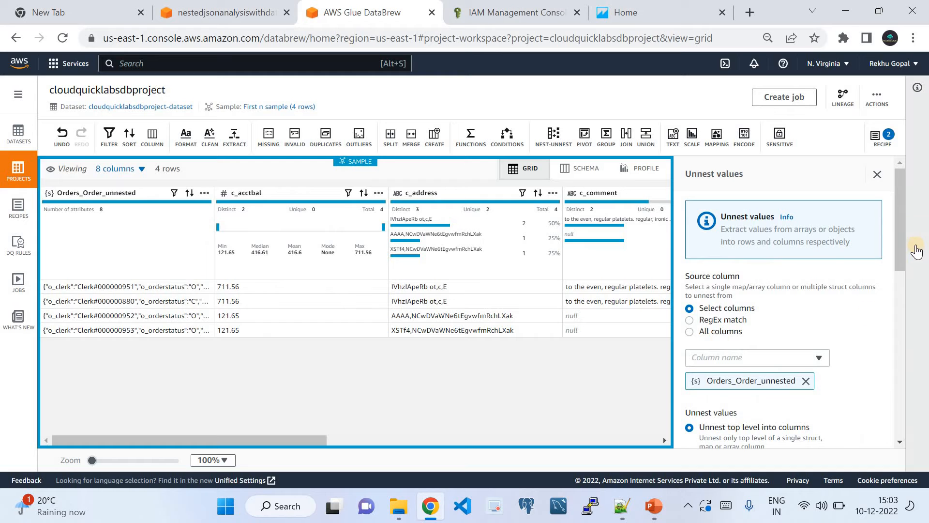
drag(900, 240, 902, 304)
click(700, 285)
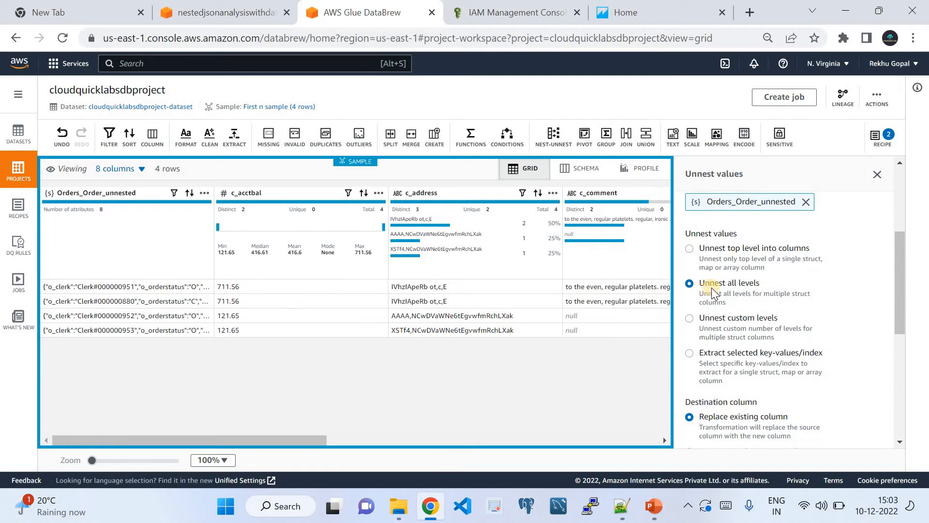
drag(896, 319, 898, 422)
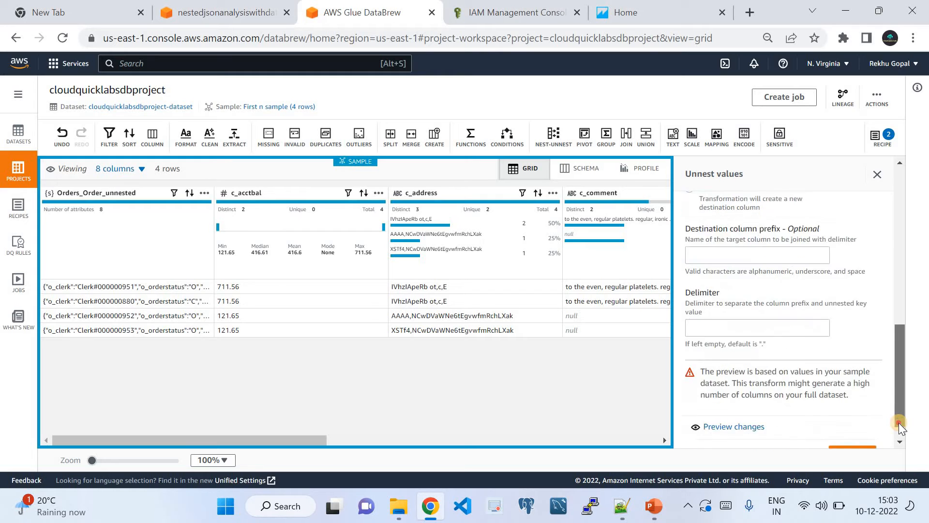
click(851, 428)
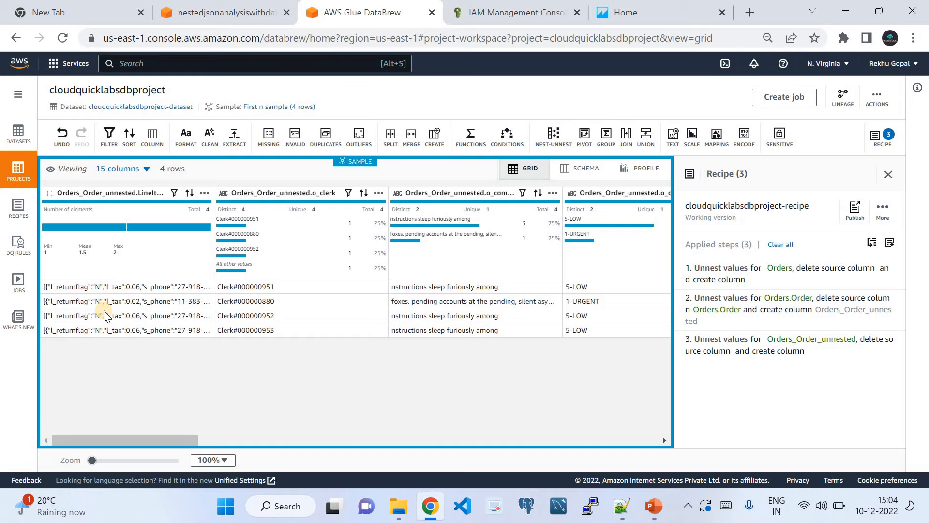
Unnest the top level of the Orders_Order_unnested.LineItems.LineItem column into rows
click(204, 193)
mouse_move(281, 315)
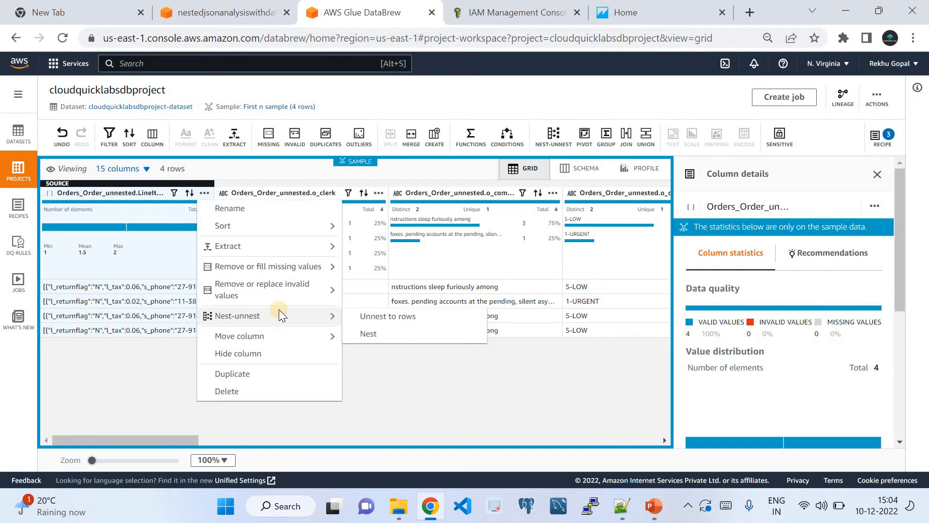
click(387, 315)
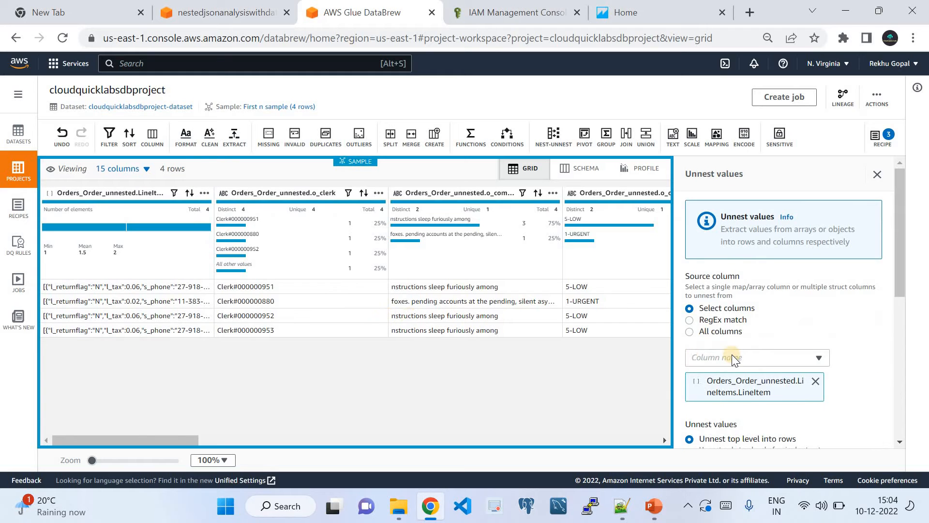
drag(897, 250, 903, 426)
click(850, 426)
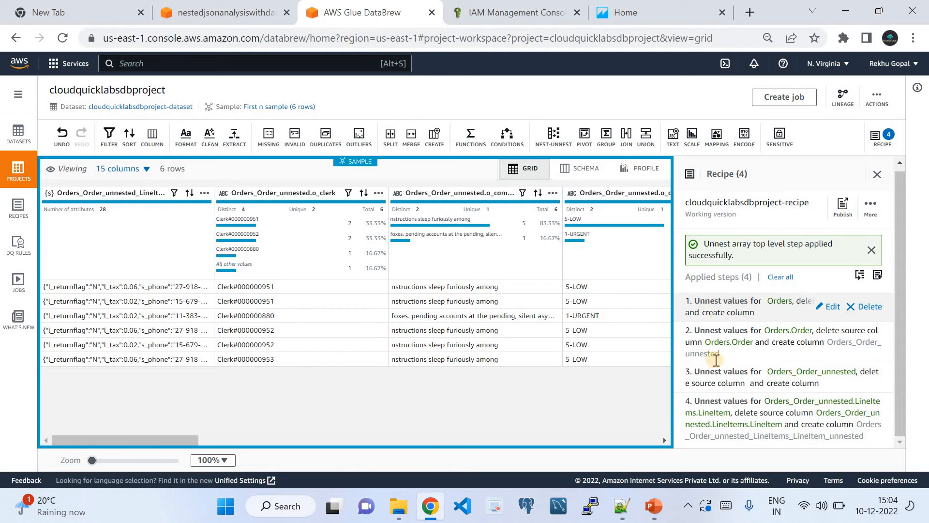
Unnest the Orders_Order_unnested_LineItems_LineItem_unnested column to columns using Unnest all levels, replacing the existing column
click(205, 193)
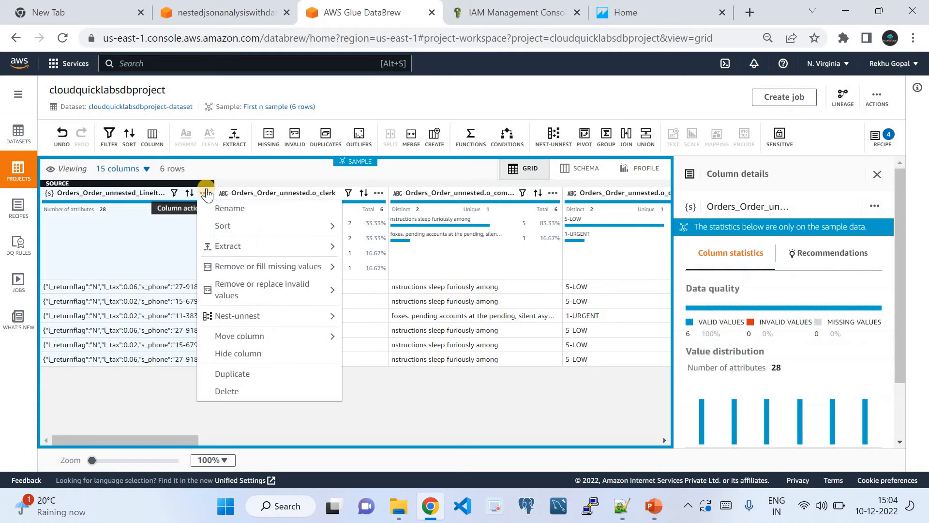
mouse_move(272, 317)
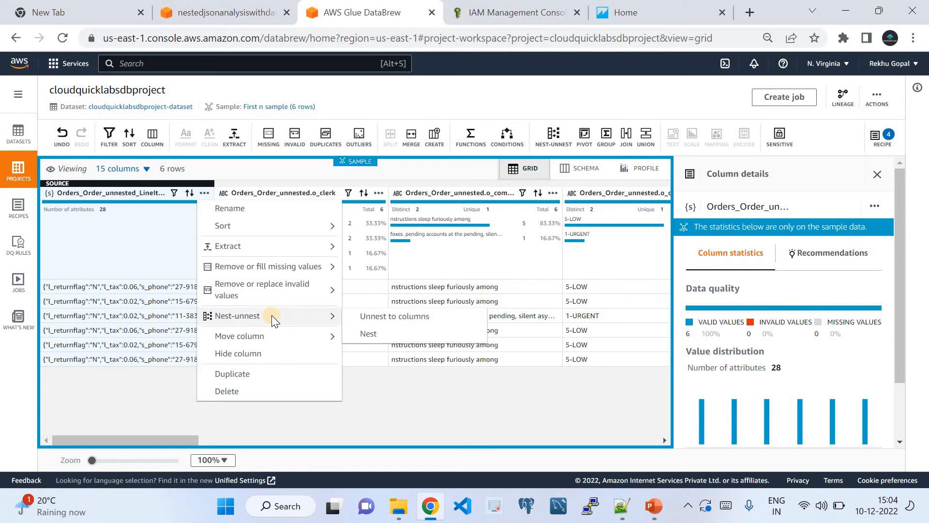
click(381, 315)
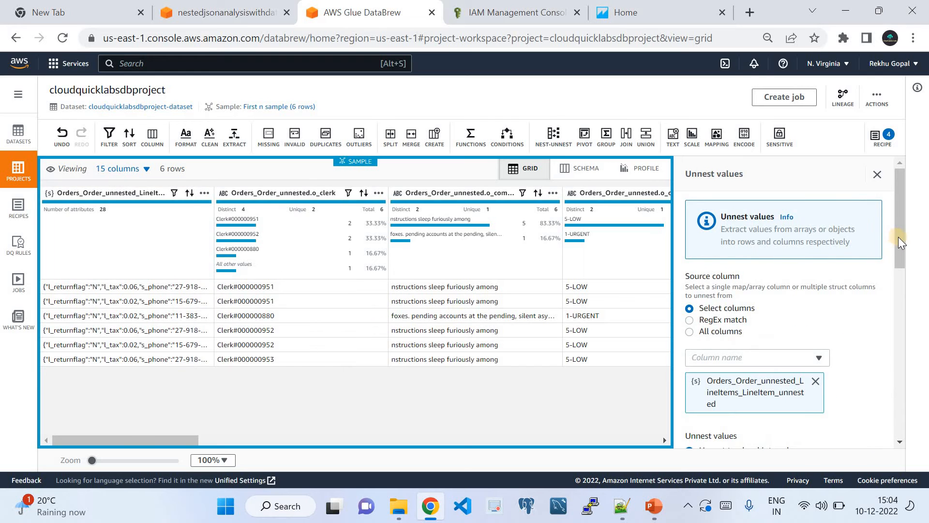
drag(898, 238, 897, 315)
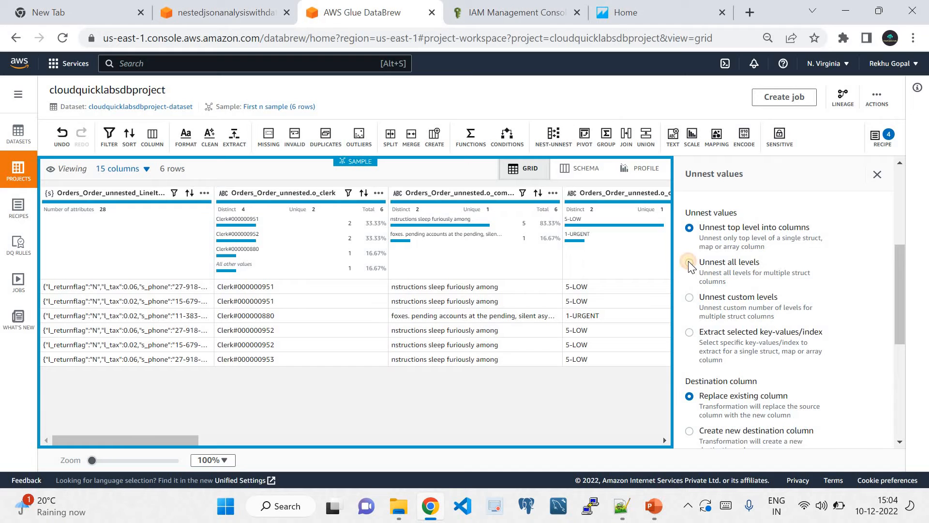
click(688, 261)
drag(898, 305, 922, 432)
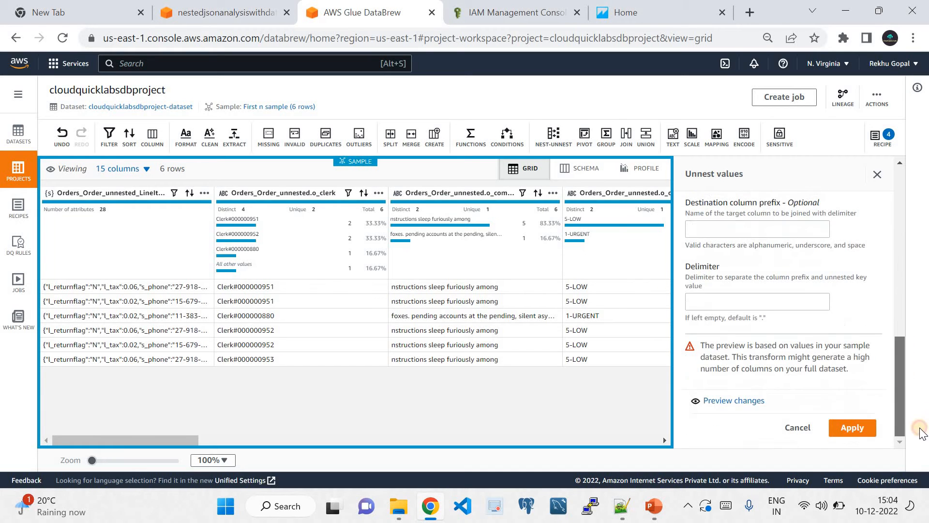
click(863, 429)
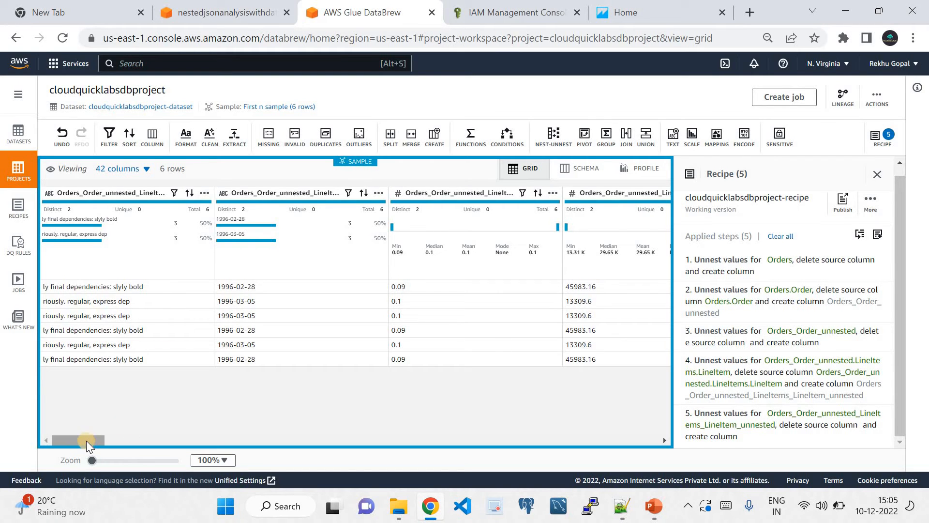
Look through the flattened columns across the full width of the sample grid
drag(86, 441, 213, 445)
drag(347, 457, 653, 443)
click(231, 444)
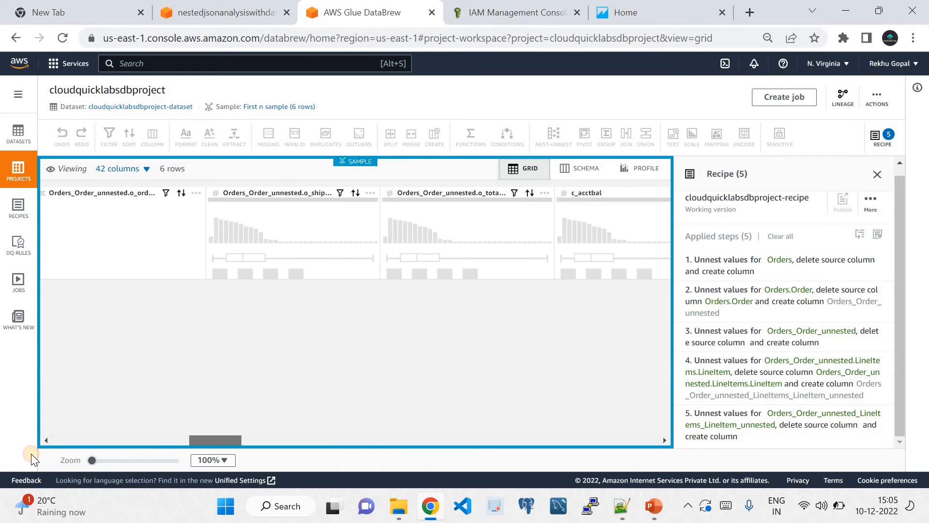
click(85, 442)
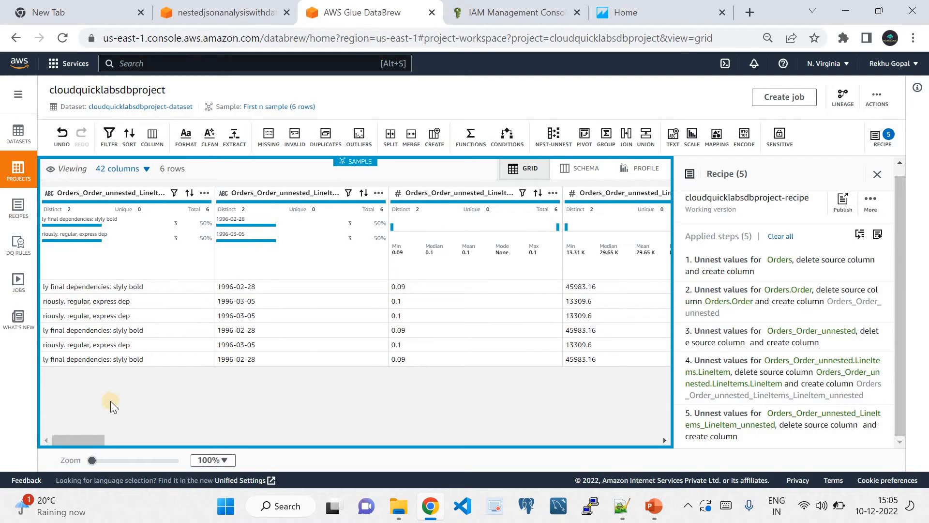
drag(93, 434, 492, 453)
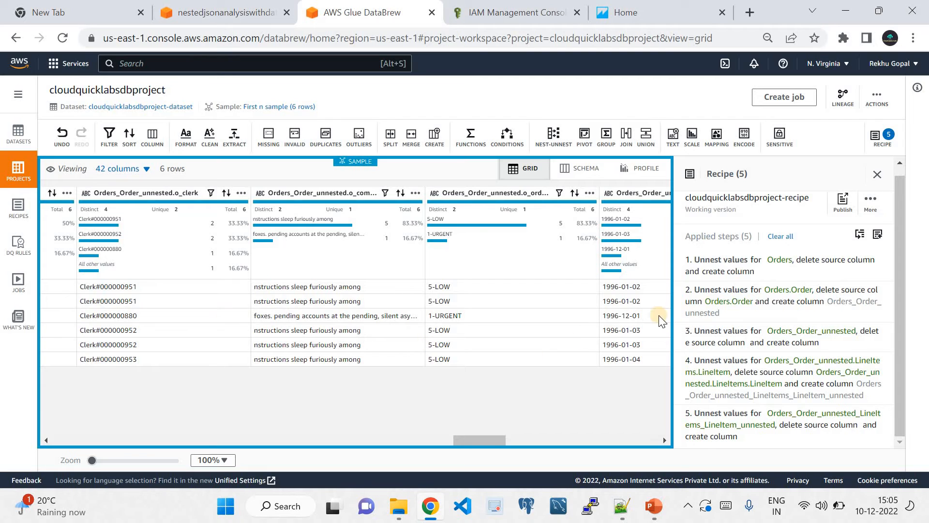
Start a recipe job for the project, review the architecture slide in PowerPoint, and name the job UnestedOutput back in Chrome
click(774, 99)
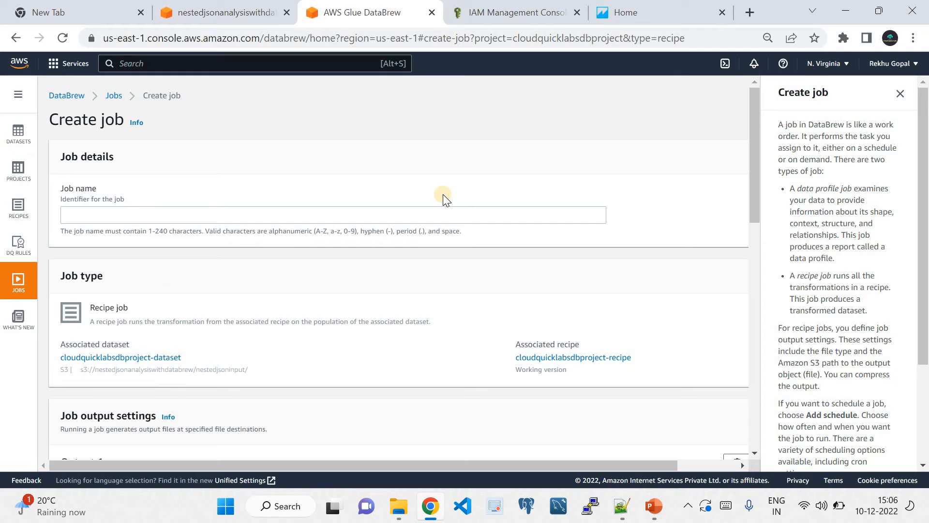
click(655, 503)
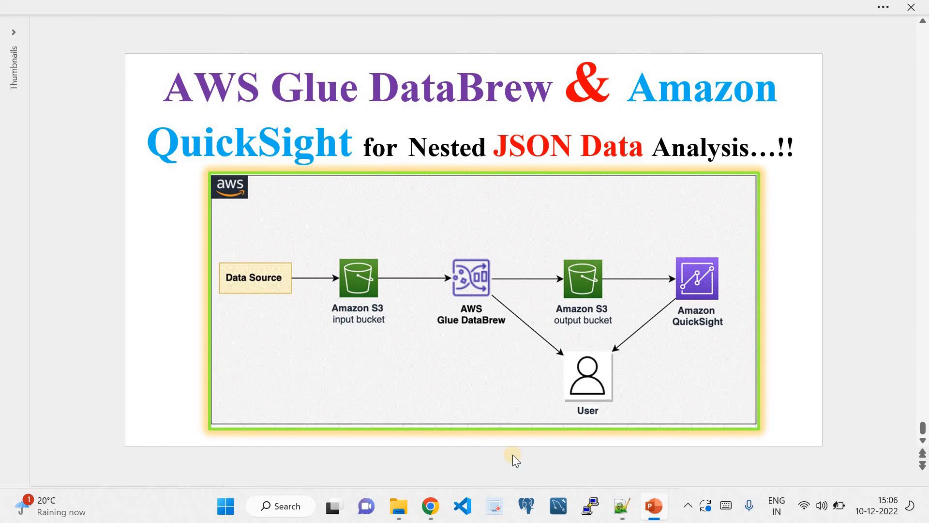
click(438, 506)
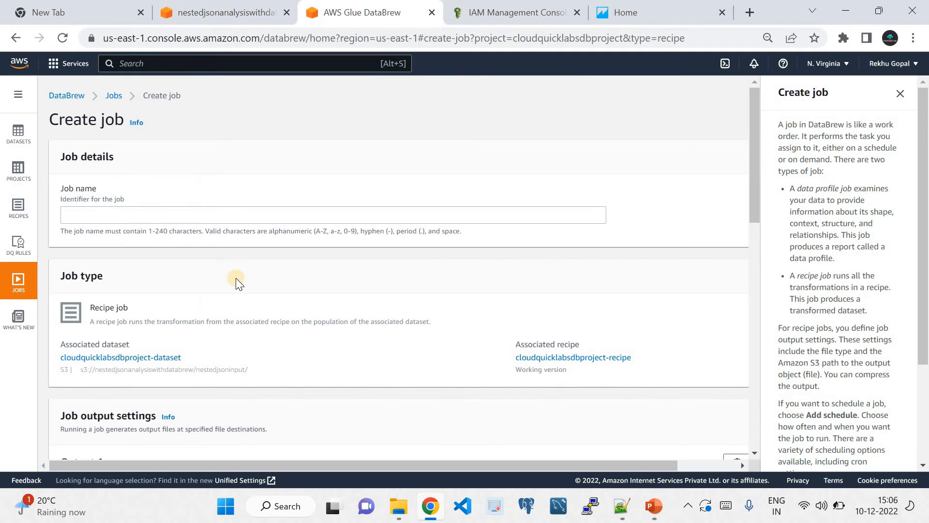
click(114, 214)
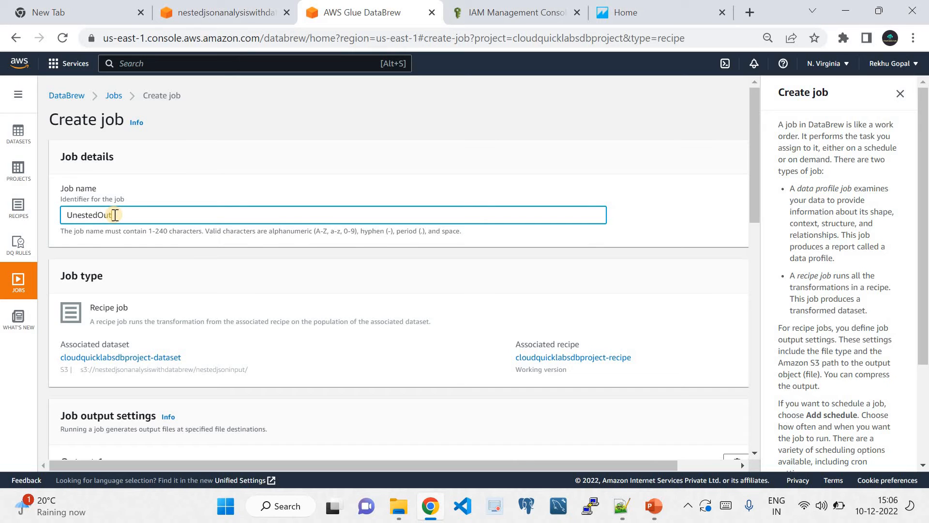
text(UnestedOutput)
Set the job's S3 output location to the nestedjsonoutput folder in the nestedjsonanalysiswithdatabrew bucket
drag(753, 204, 751, 306)
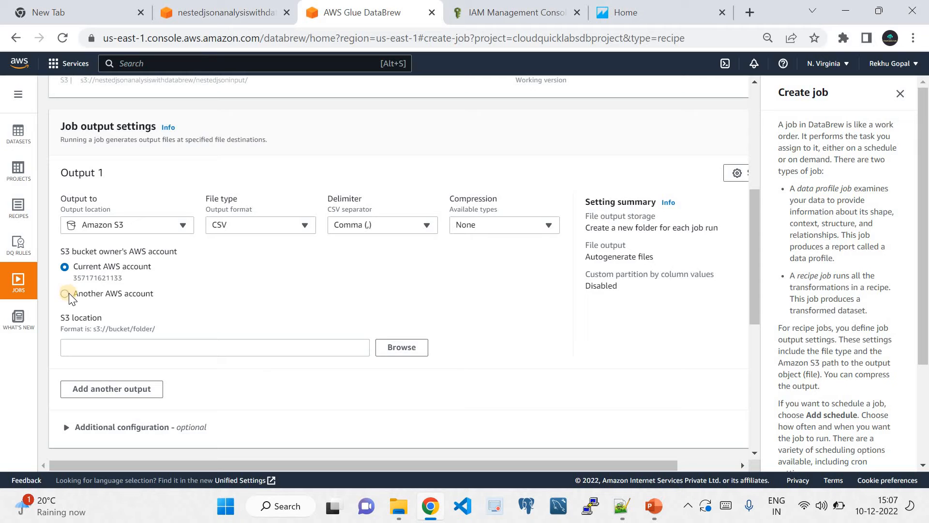
click(397, 346)
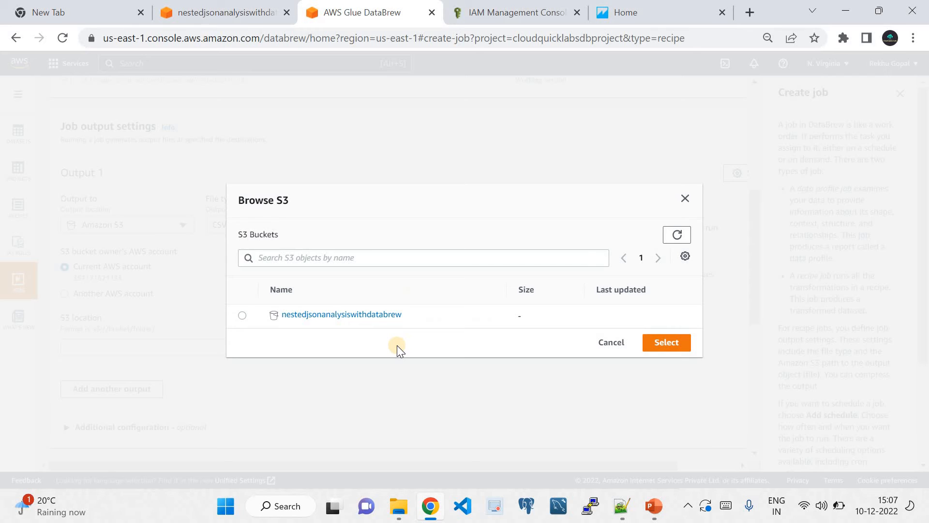
click(338, 314)
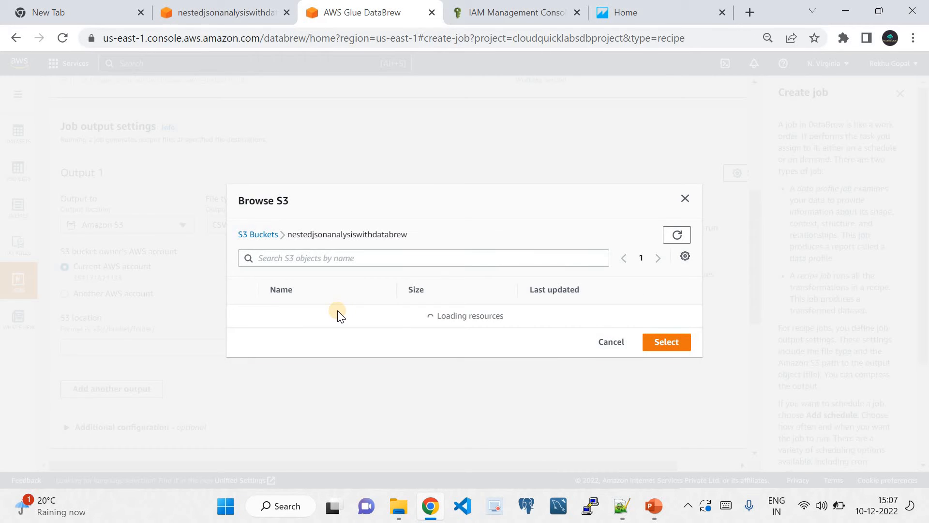
click(242, 328)
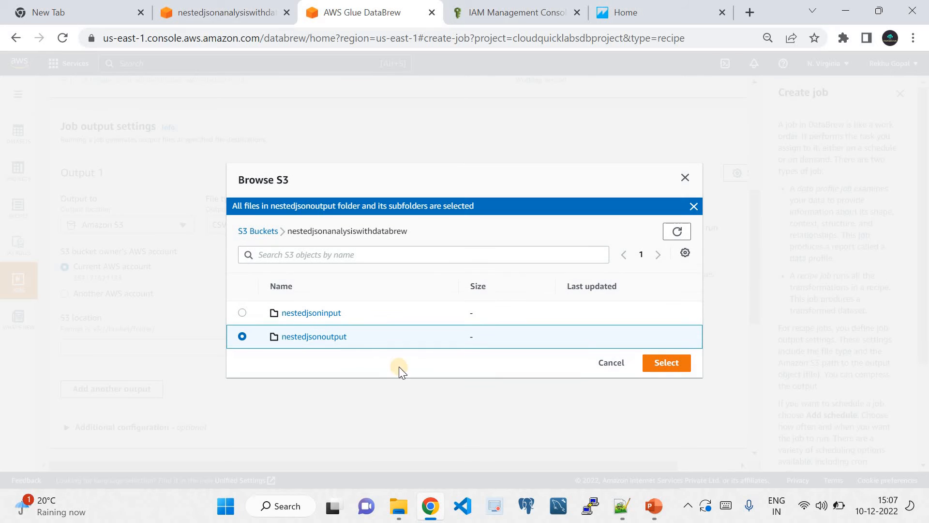
click(667, 363)
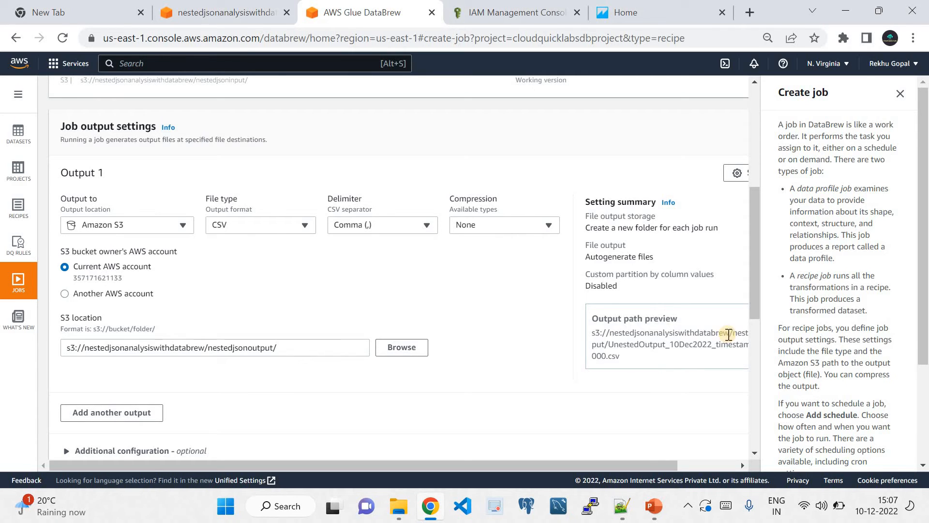
Assign the AWSGlueDataBrewServiceRole-Test role to the job, and create and run it
drag(750, 295, 759, 436)
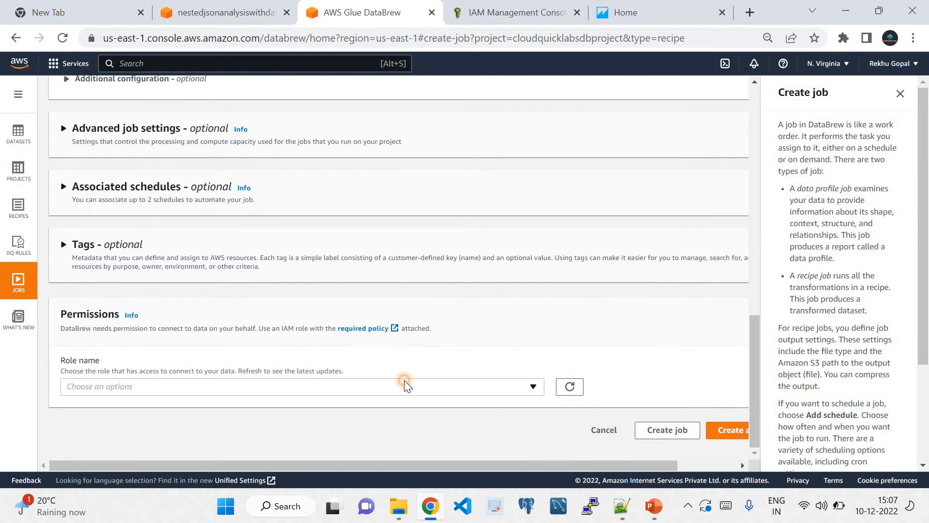
click(404, 383)
click(223, 361)
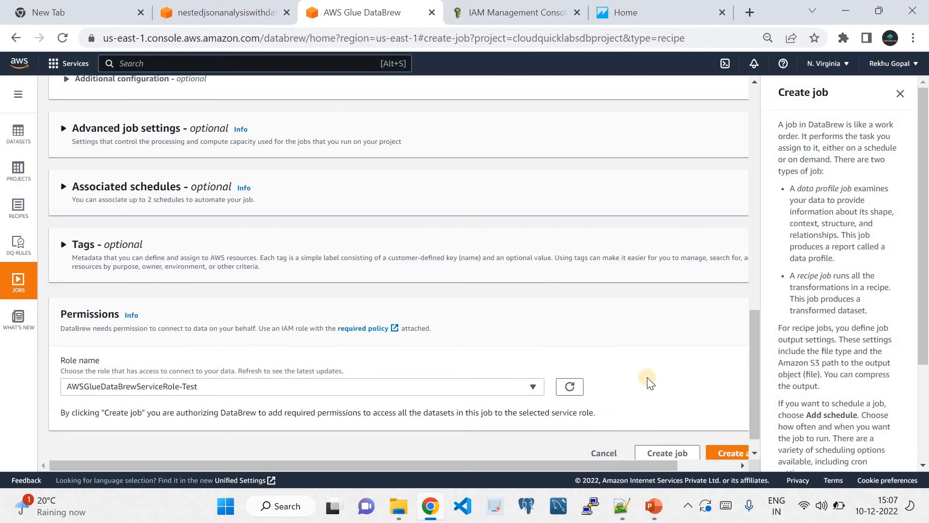
drag(759, 386, 757, 420)
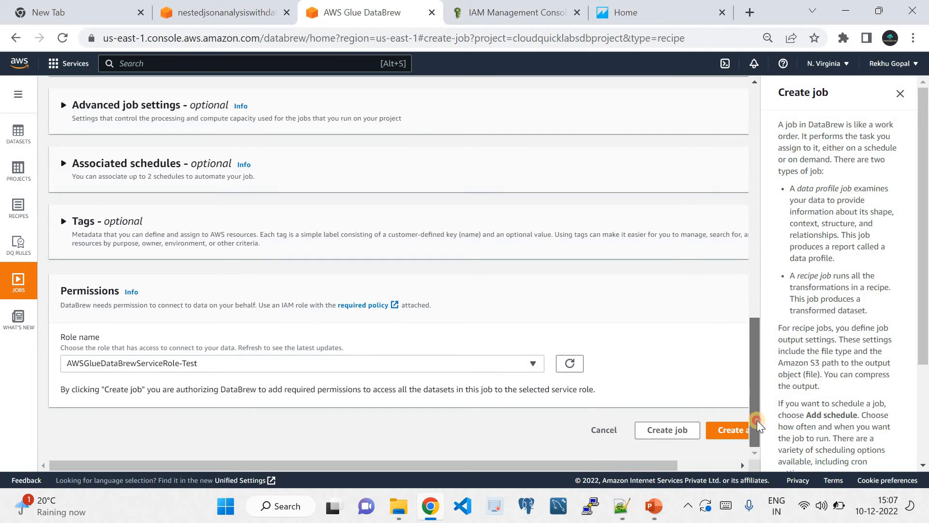
click(693, 465)
click(677, 432)
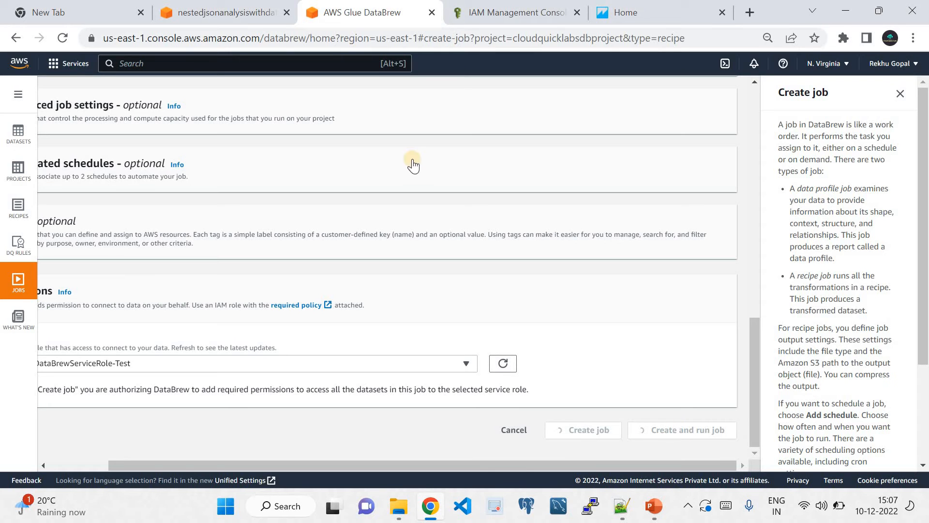
Open the nestedjsonoutput folder of the nestedjsonanalysiswithdatabrew bucket in S3 to check for output files
click(249, 14)
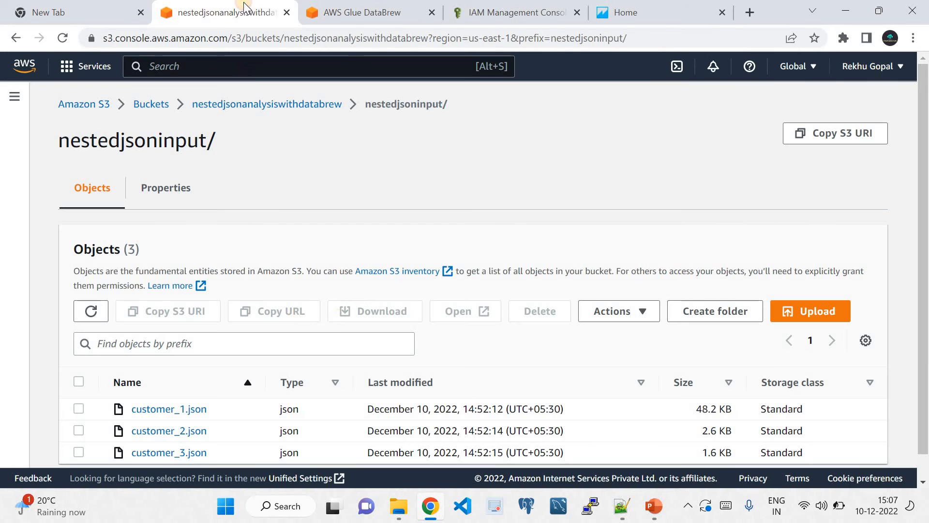
click(306, 103)
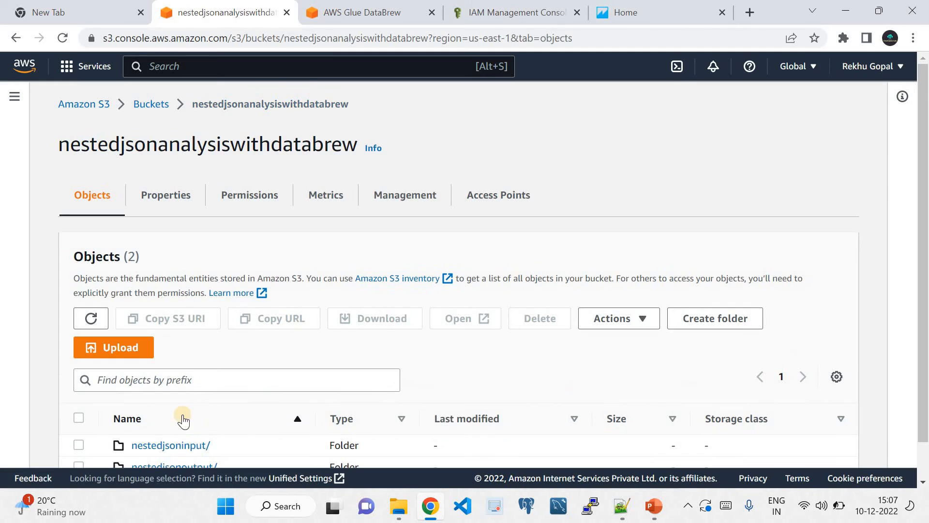
click(196, 466)
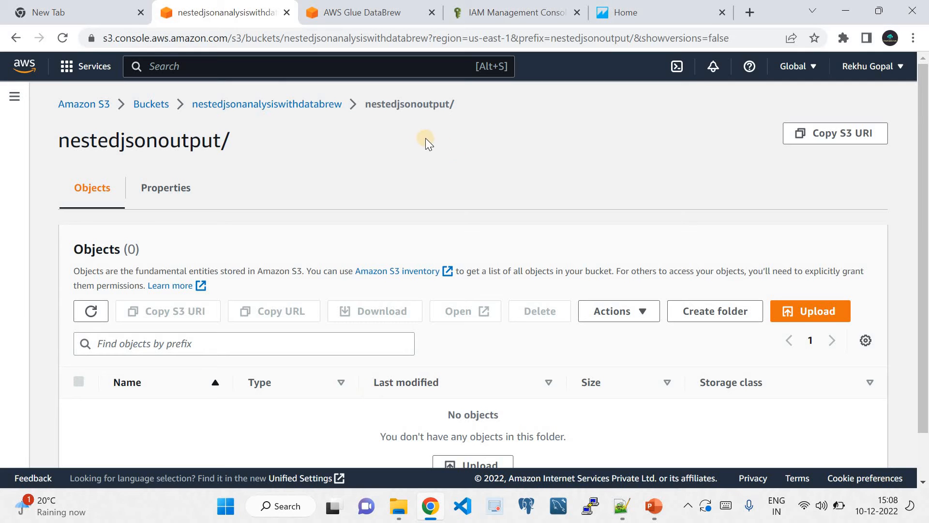
Return to DataBrew and examine the UnestedOutput job's run history, output details and data lineage
click(362, 13)
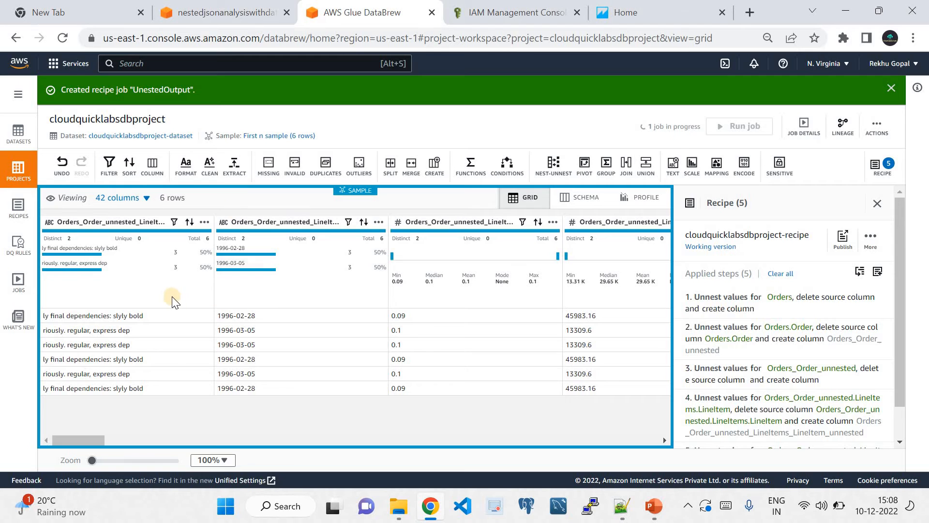
click(20, 280)
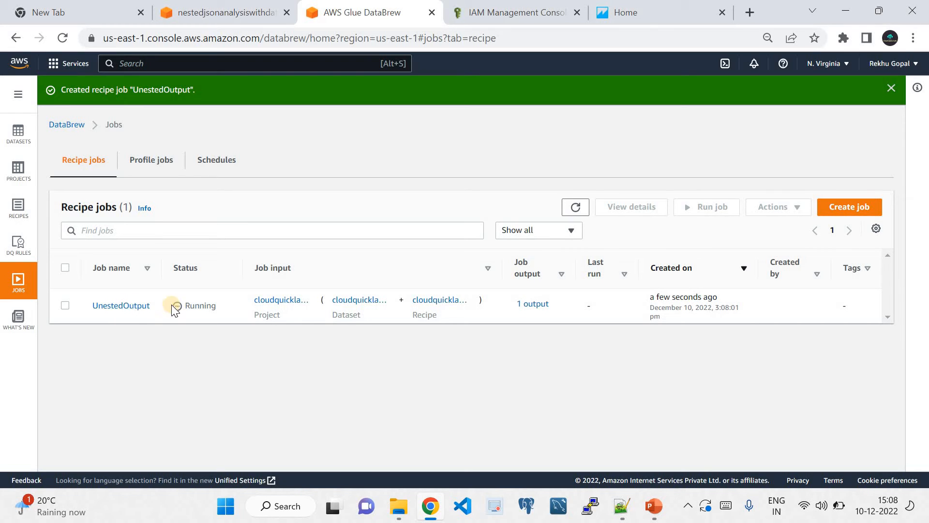
click(130, 301)
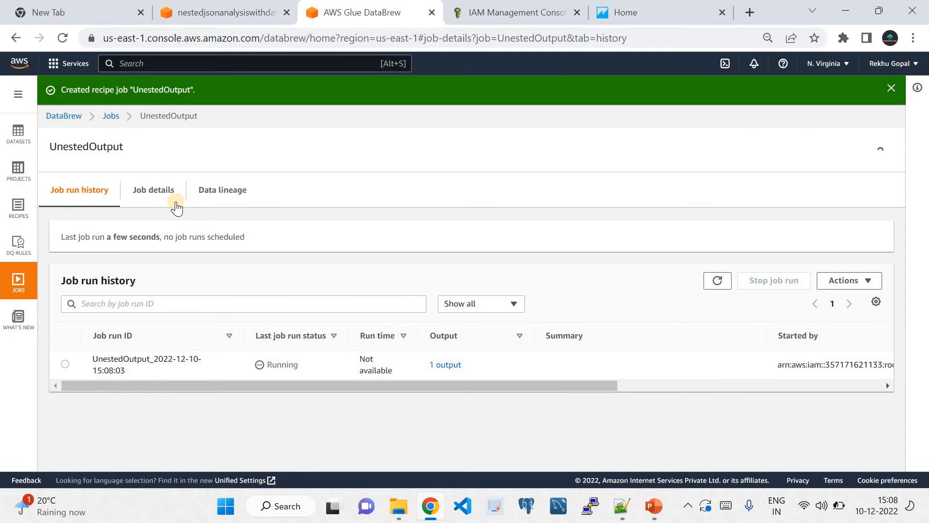
click(92, 196)
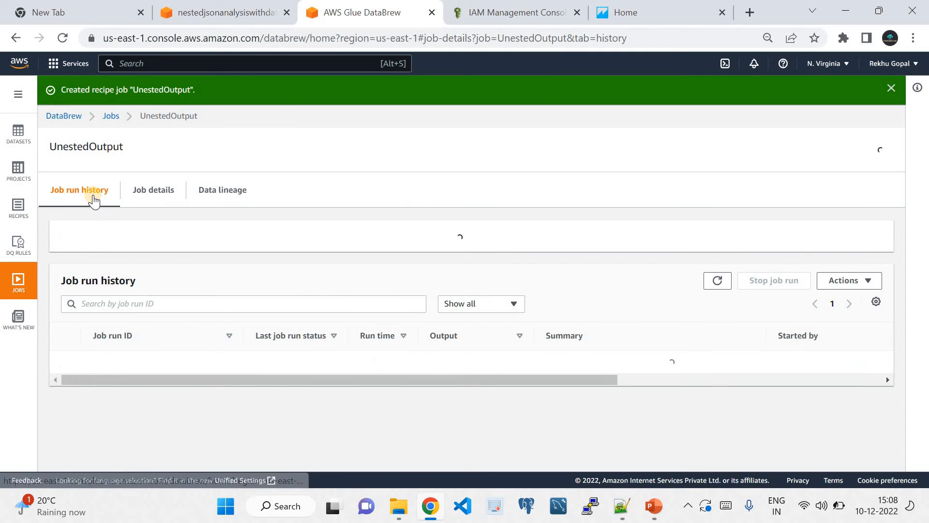
click(138, 203)
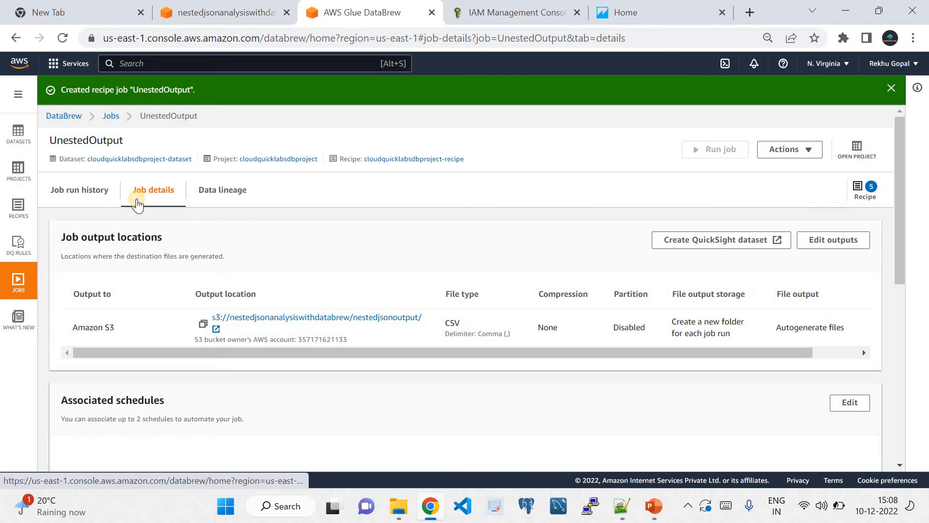
click(216, 199)
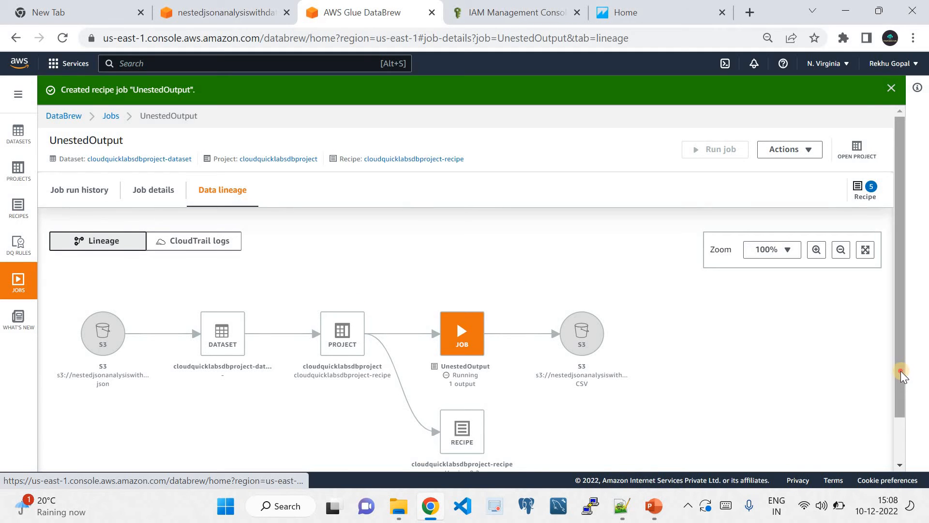
drag(901, 375, 906, 405)
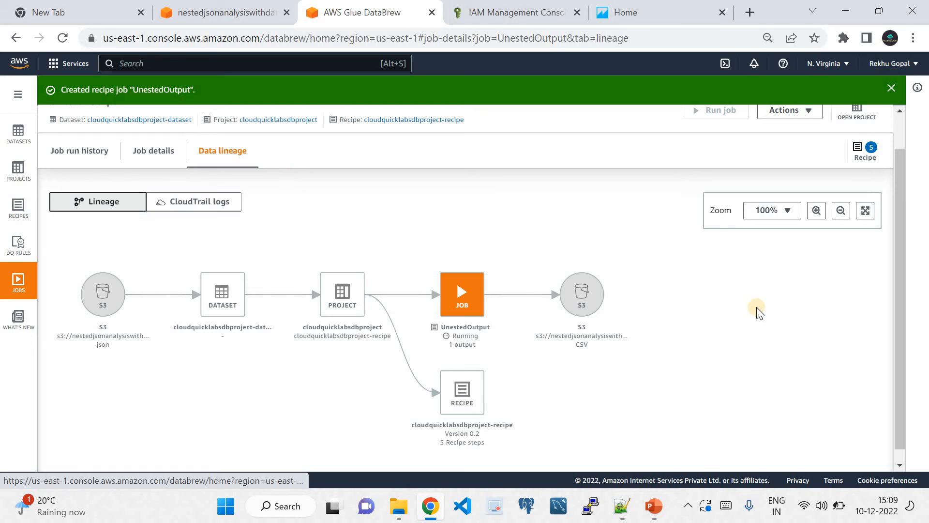
drag(899, 391, 903, 442)
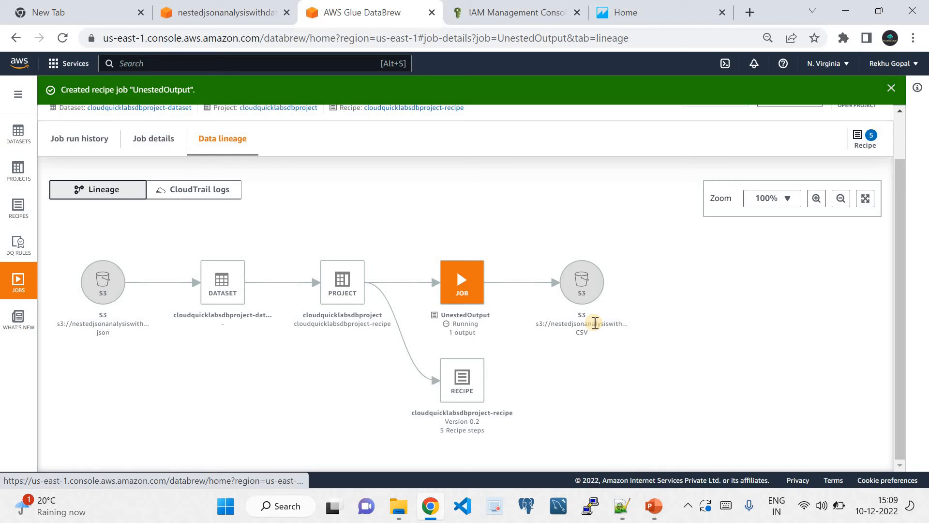
Refresh the object list of the nestedjsonoutput folder in S3 and return to the job's data lineage in DataBrew
click(227, 12)
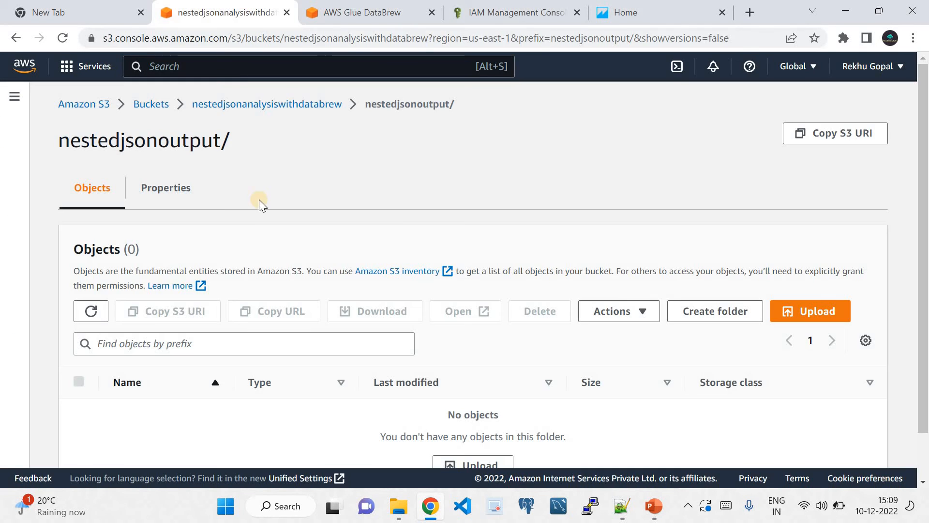
click(91, 311)
click(375, 12)
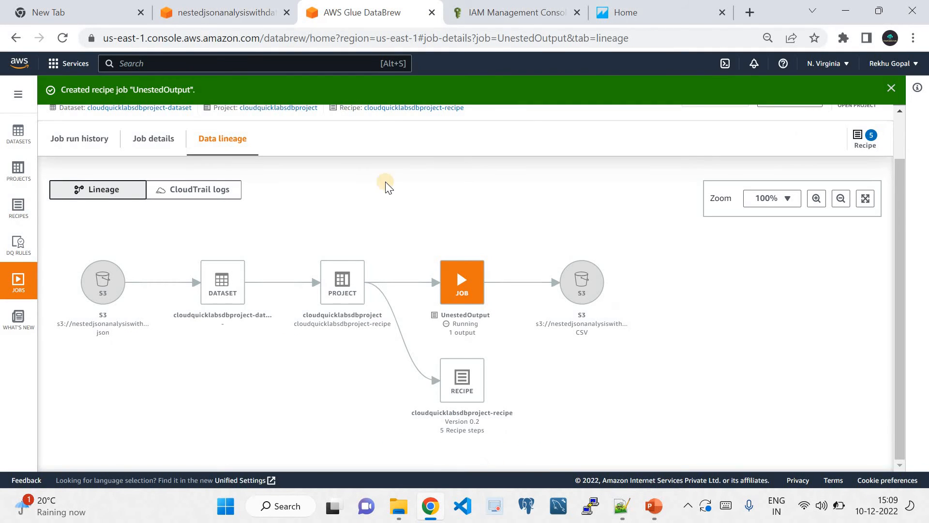
Refresh the list of recipe jobs in DataBrew and switch to the architecture slide in PowerPoint
click(17, 286)
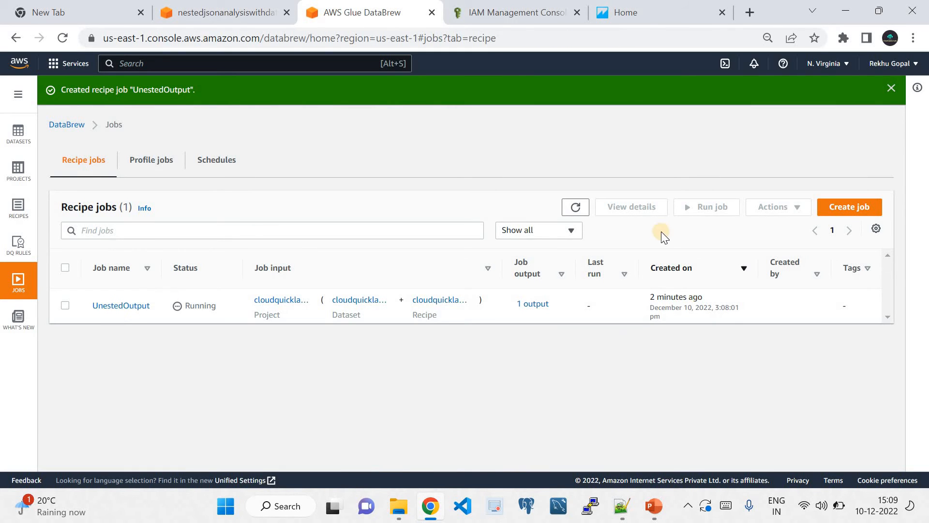
click(572, 208)
click(654, 506)
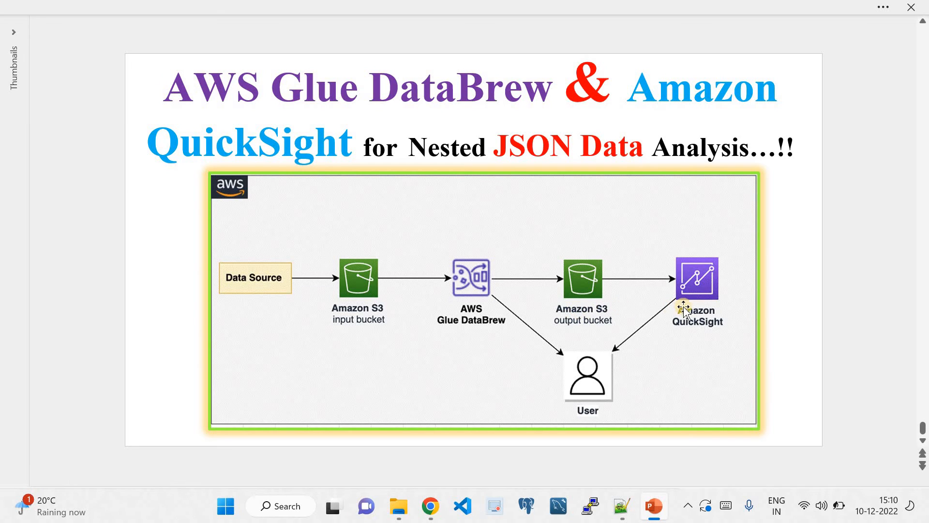
Locate BlogGlueDataBrew.manifest in the project folder in File Explorer and return to the architecture slide in PowerPoint
click(399, 506)
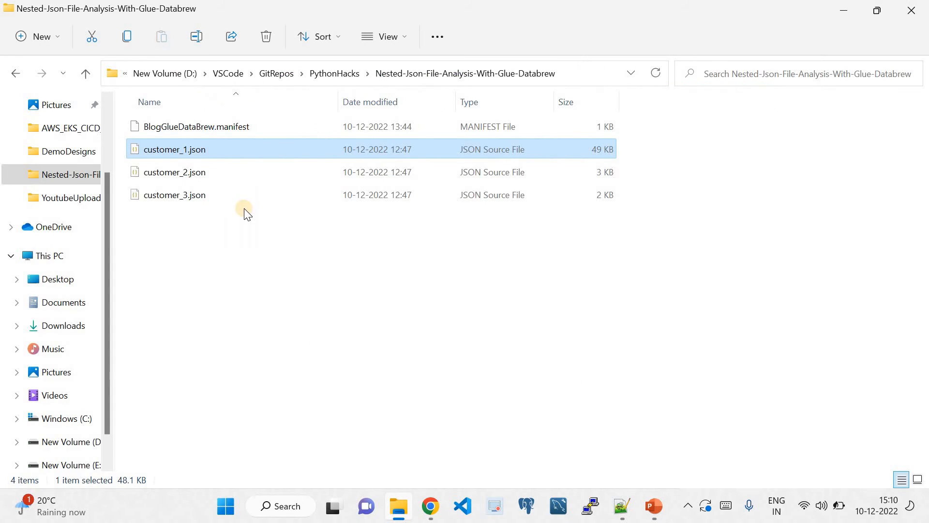
click(196, 129)
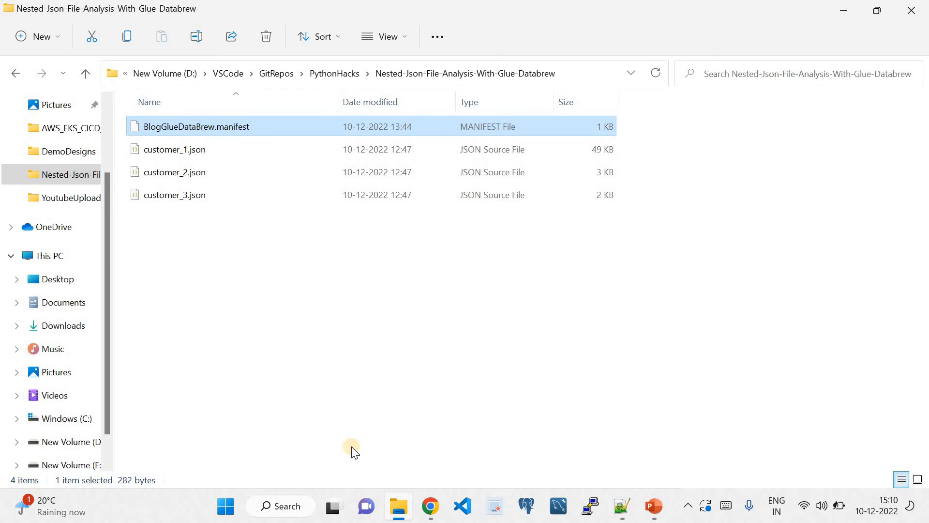
click(430, 506)
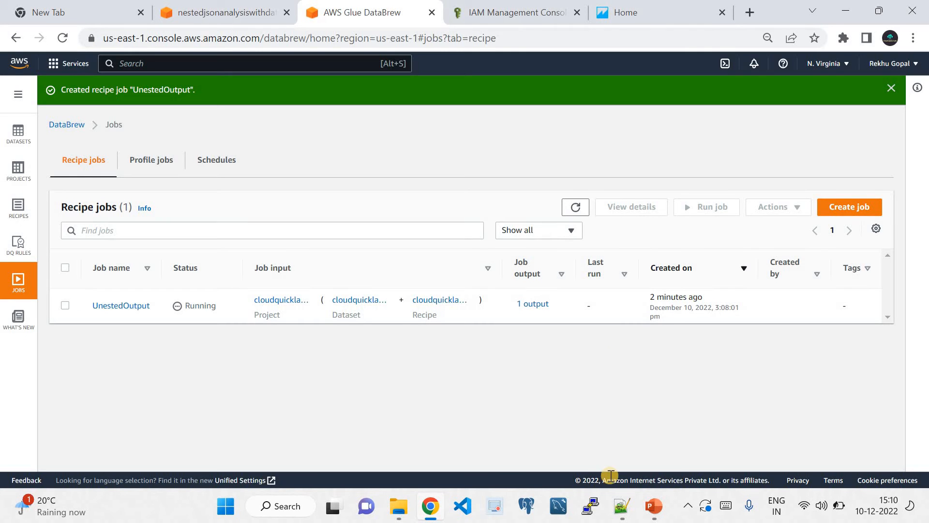
click(653, 507)
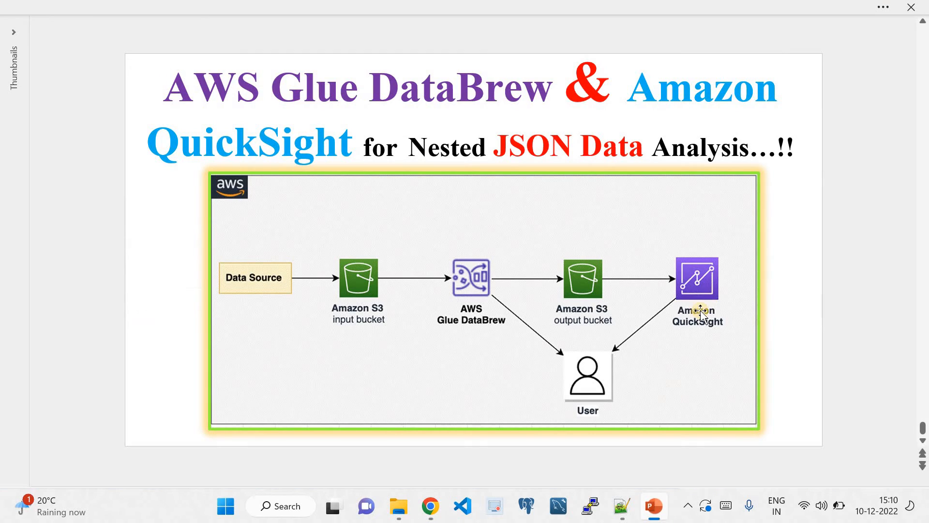
Open BlogGlueDataBrew.manifest from File Explorer with Notepad++, making it the default app for .manifest files
click(396, 517)
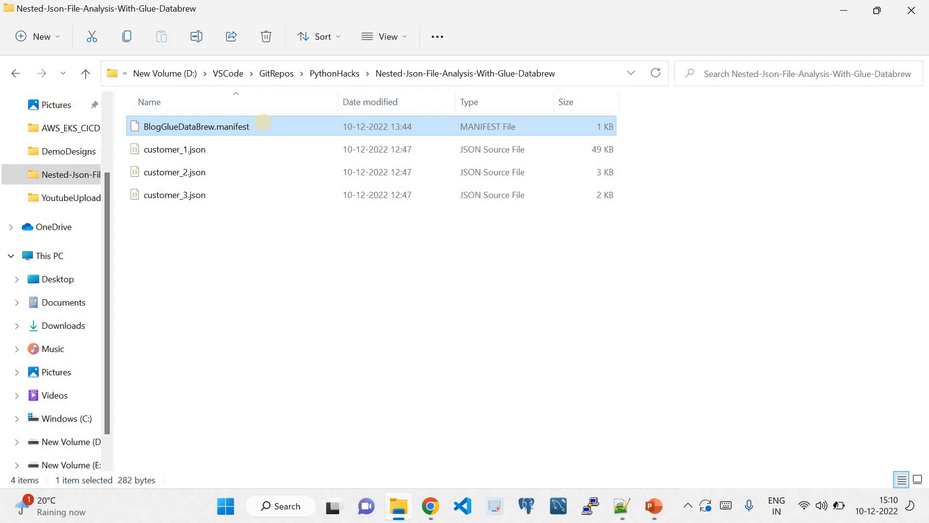
right_click(264, 123)
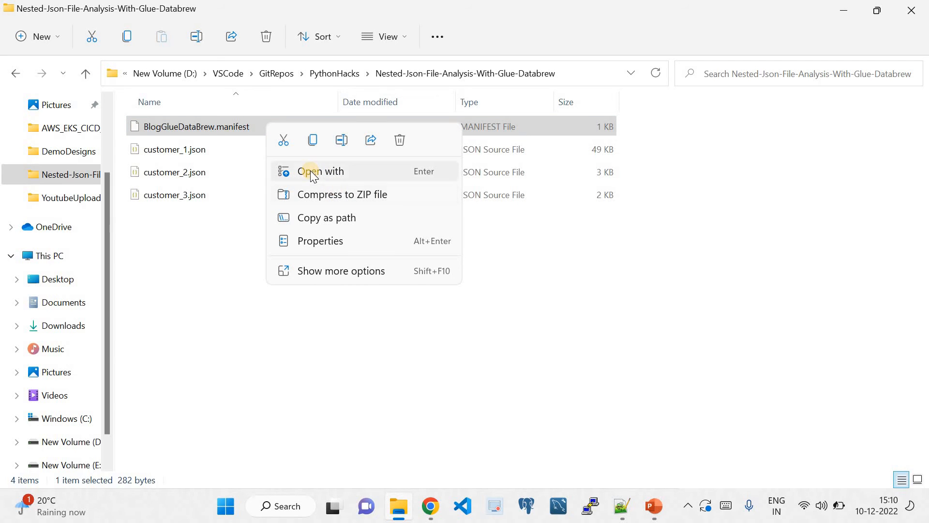
click(312, 172)
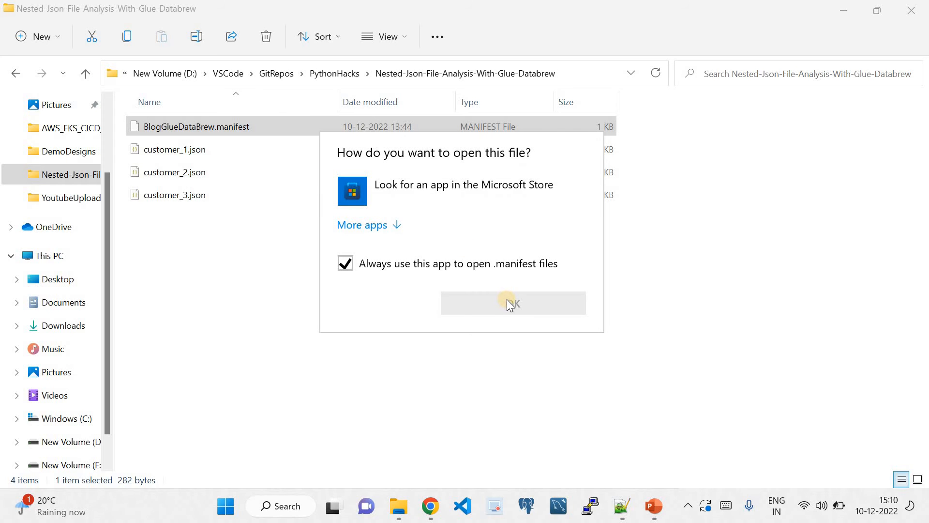
click(386, 226)
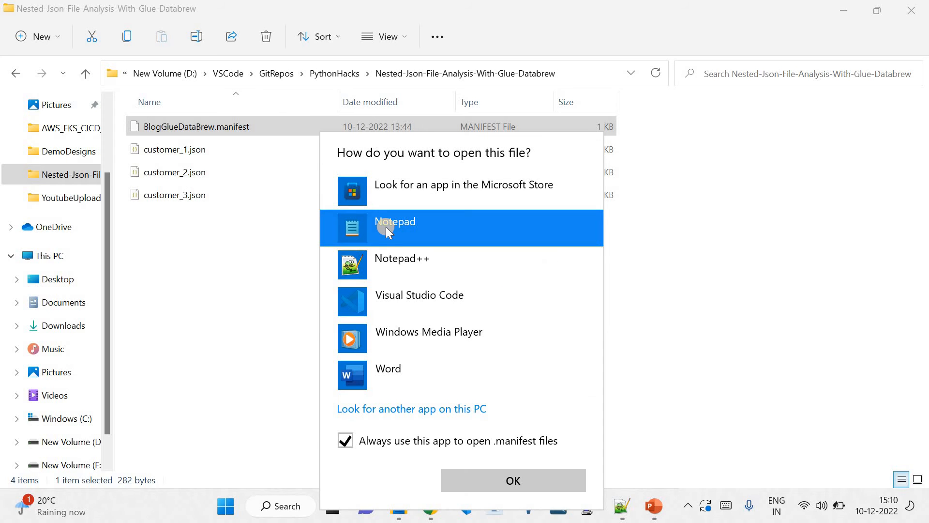
click(387, 260)
click(516, 479)
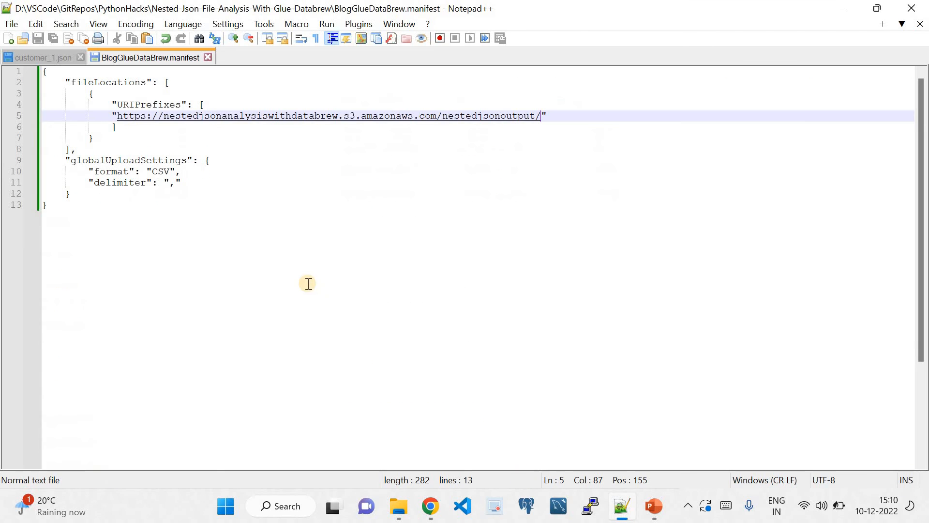
Examine the manifest's fileLocations, the URIPrefixes entry for the nestedjsonoutput folder, and the globalUploadSettings block
click(74, 73)
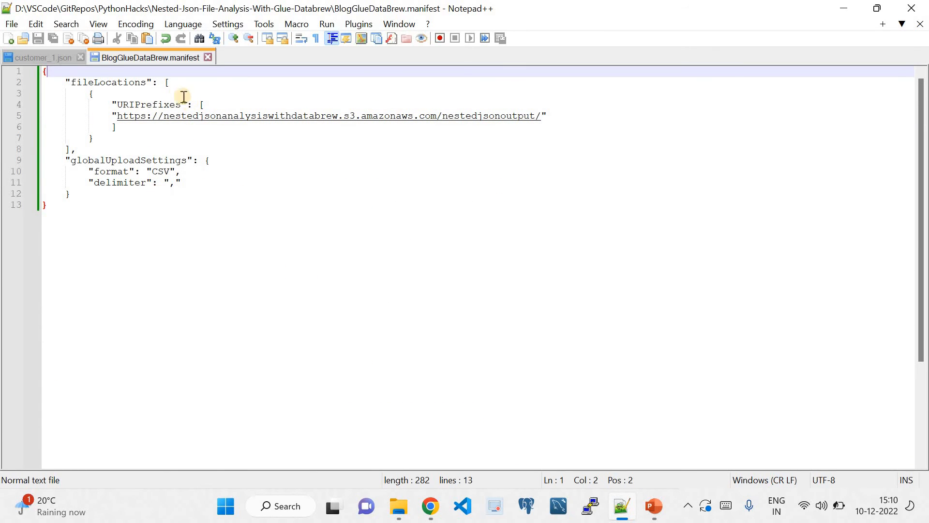
click(172, 83)
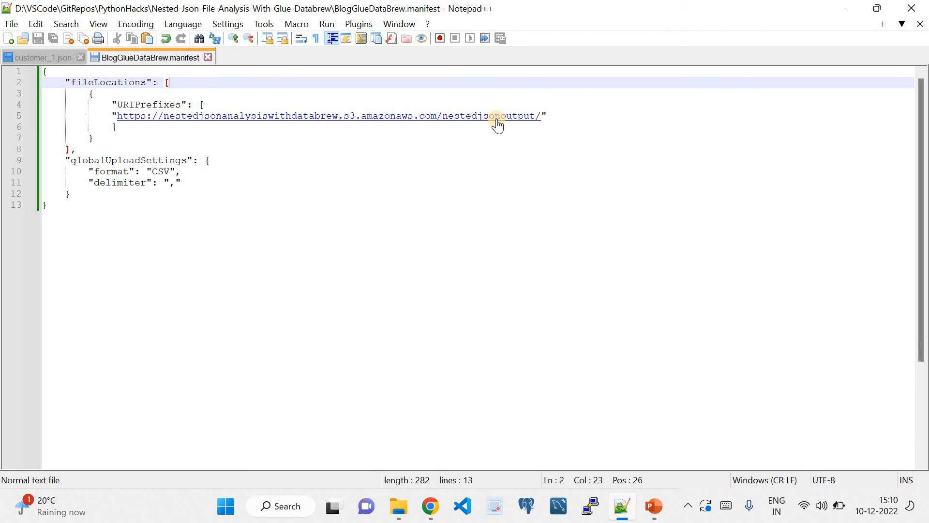
click(234, 160)
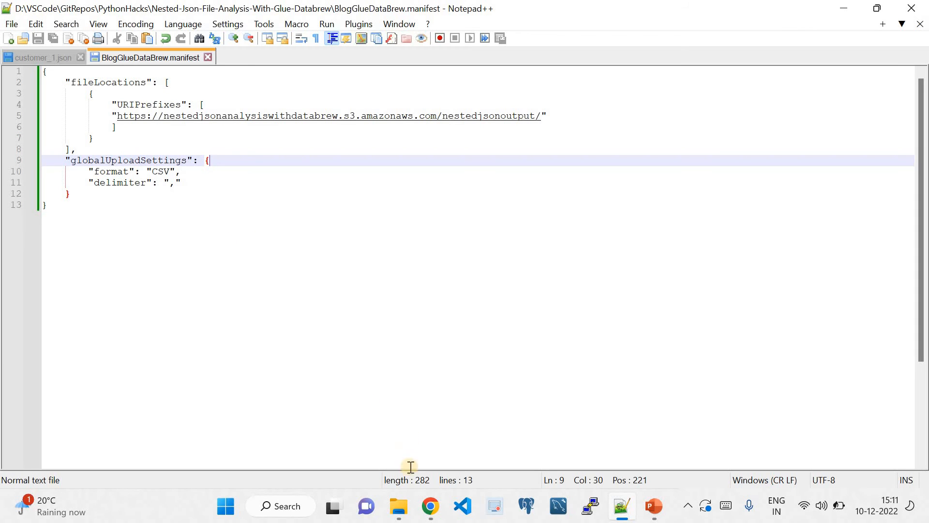
Return to DataBrew in Chrome and view the data lineage of the UnestedOutput job
click(401, 508)
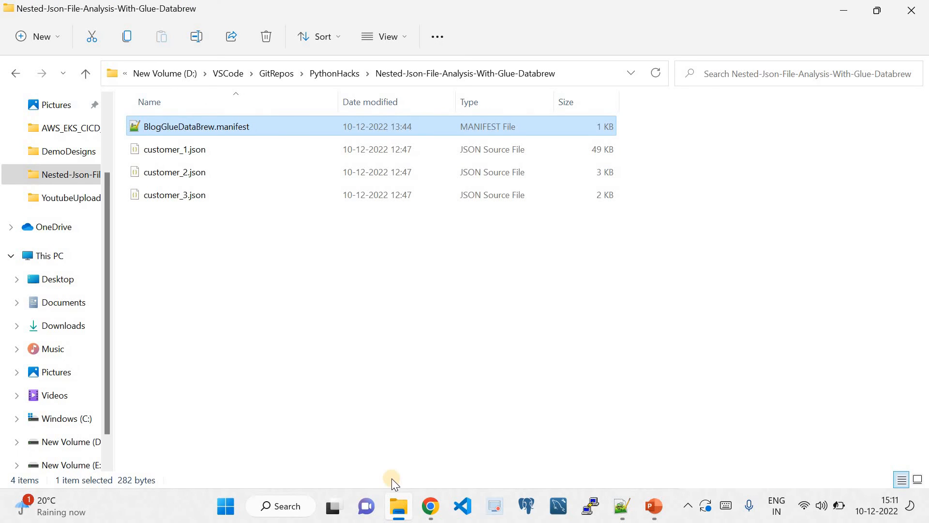
click(431, 514)
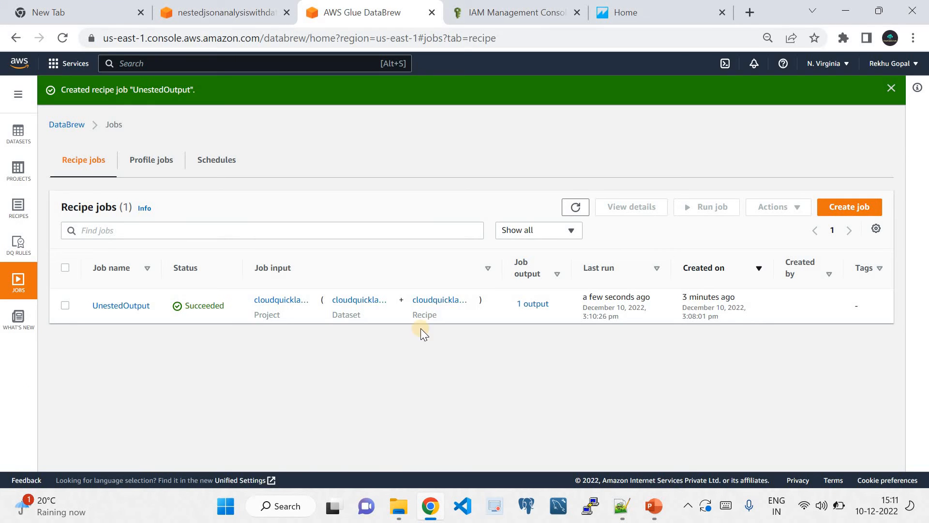
click(109, 306)
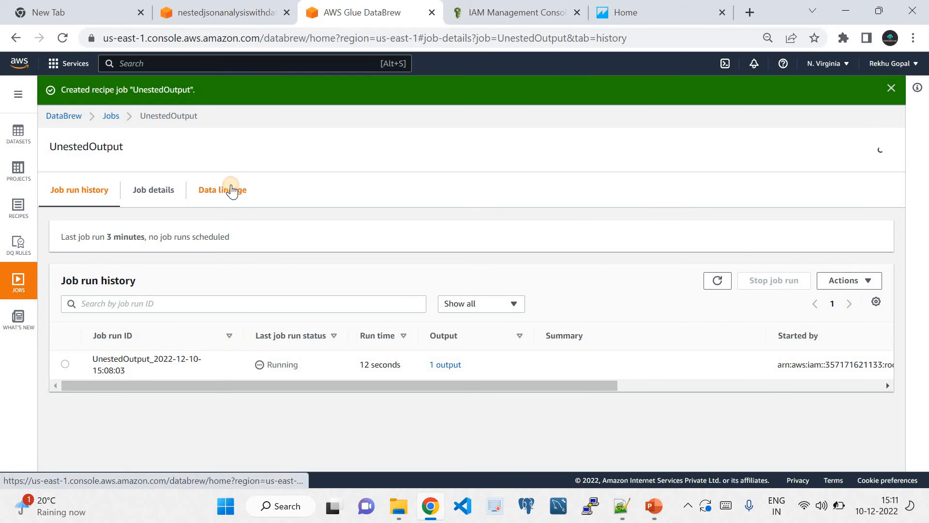
click(233, 190)
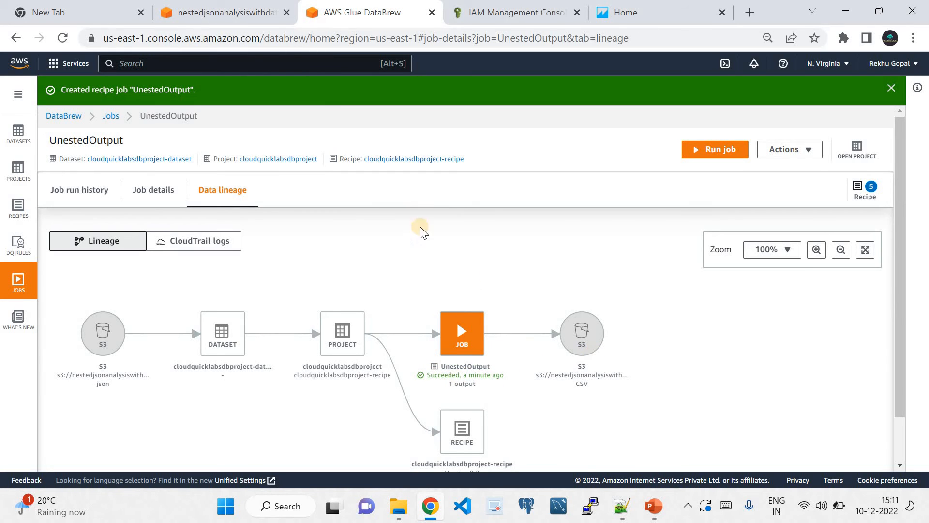
click(232, 12)
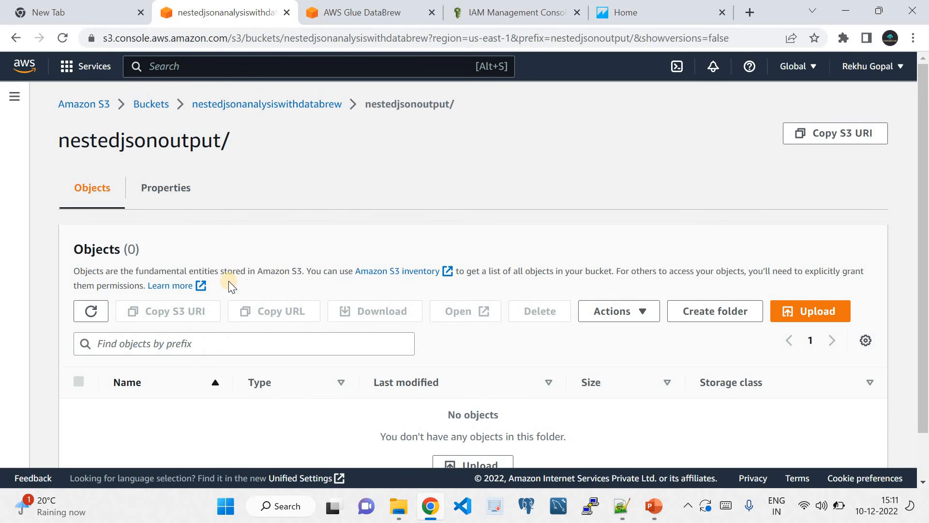
click(92, 312)
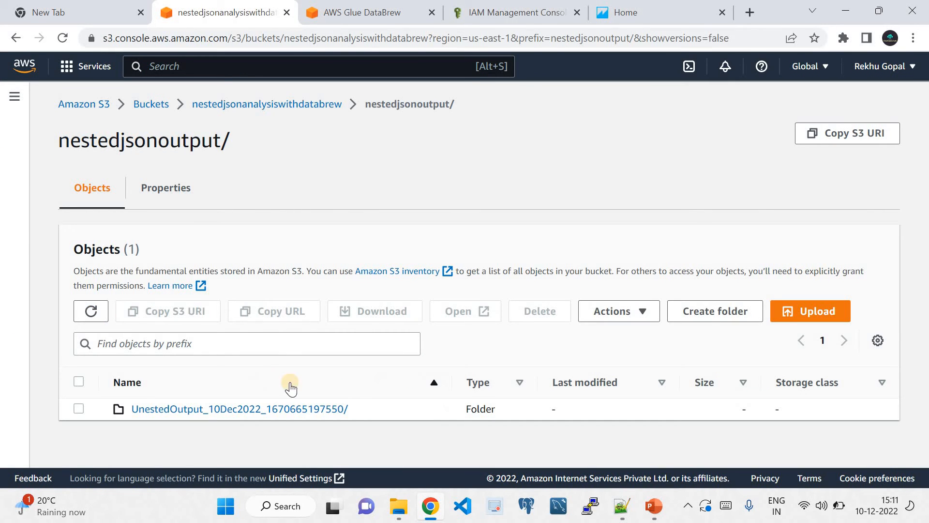
click(189, 414)
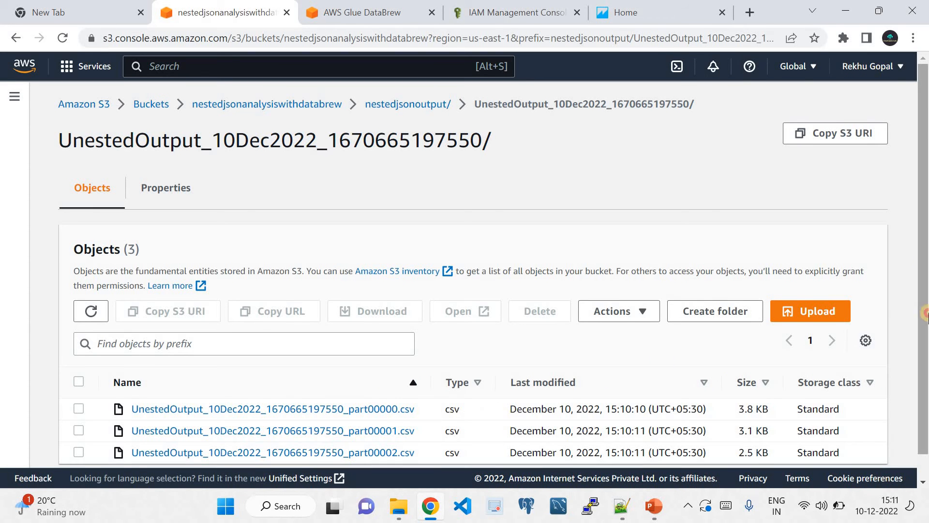
drag(925, 266, 926, 369)
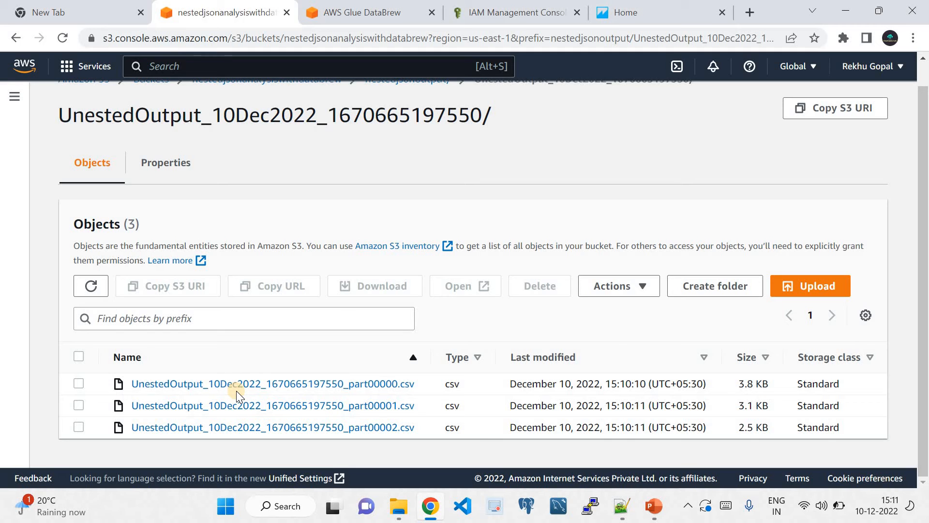
View the nested source data of customer_1.json in Notepad++ and return to the S3 output folder
click(619, 506)
click(45, 62)
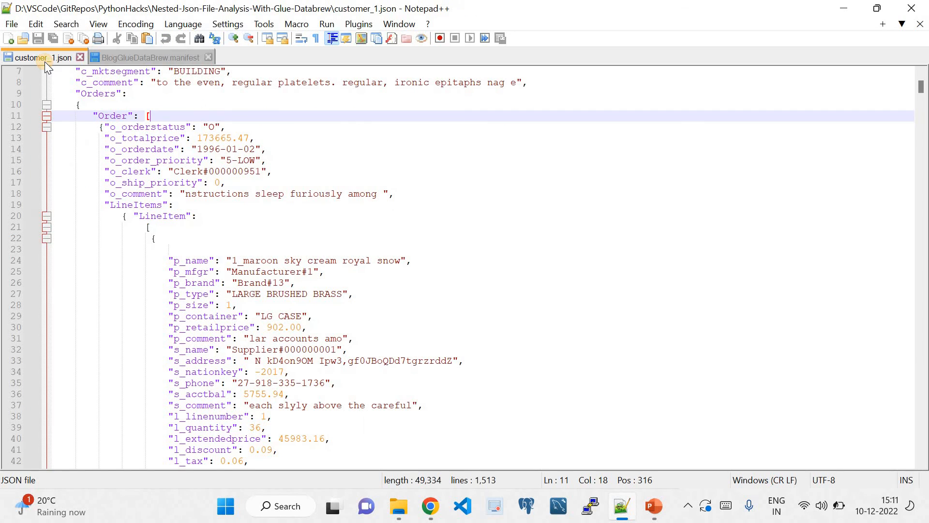
click(836, 12)
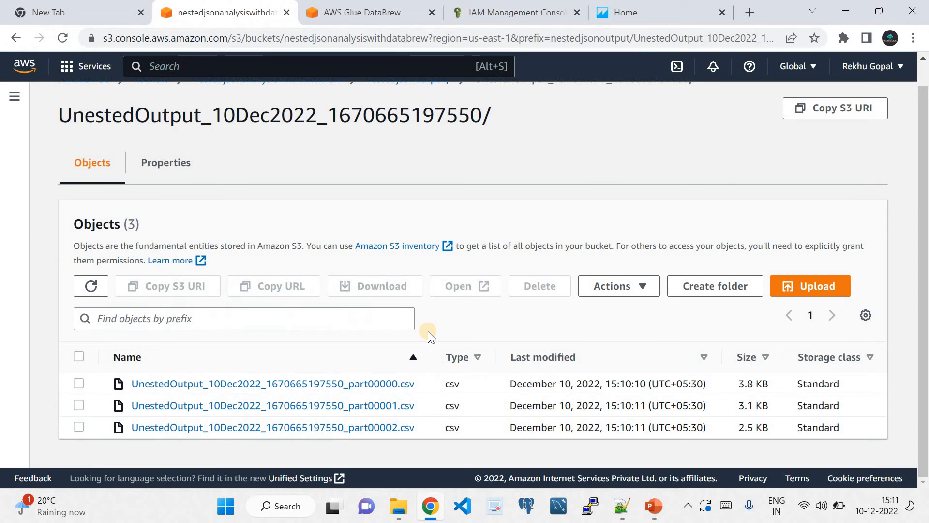
click(222, 383)
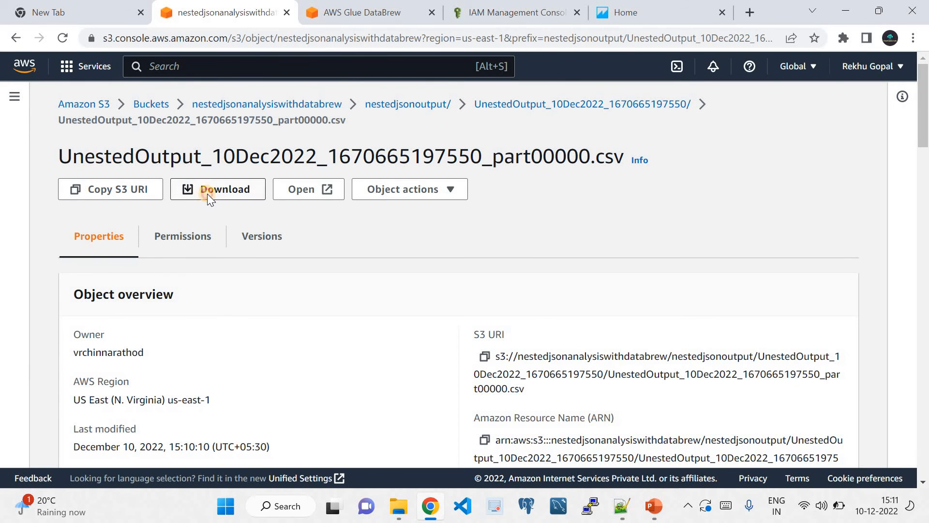
click(207, 194)
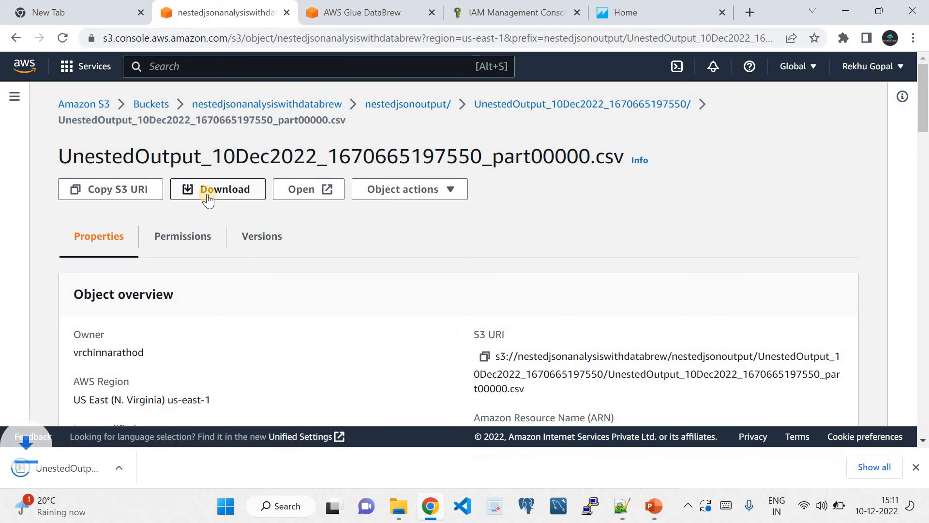
click(398, 505)
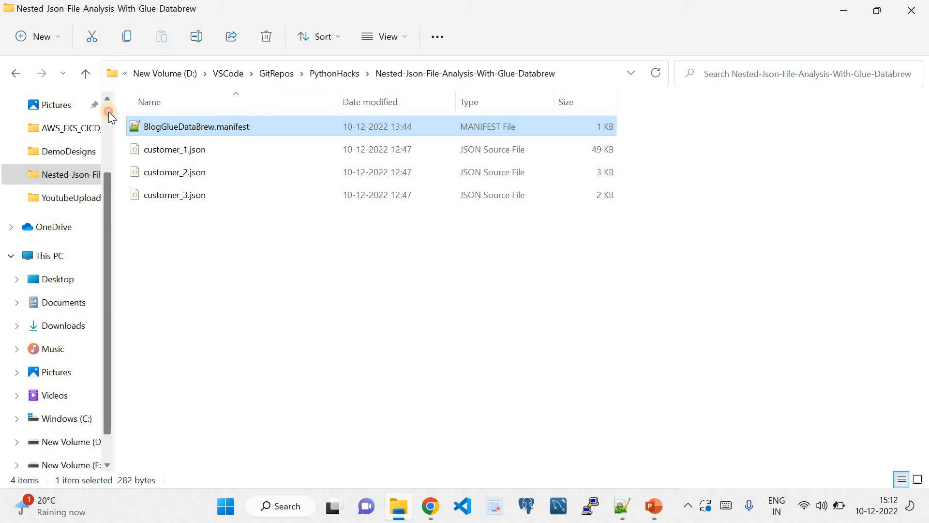
scroll(108, 111, up, 2)
click(67, 153)
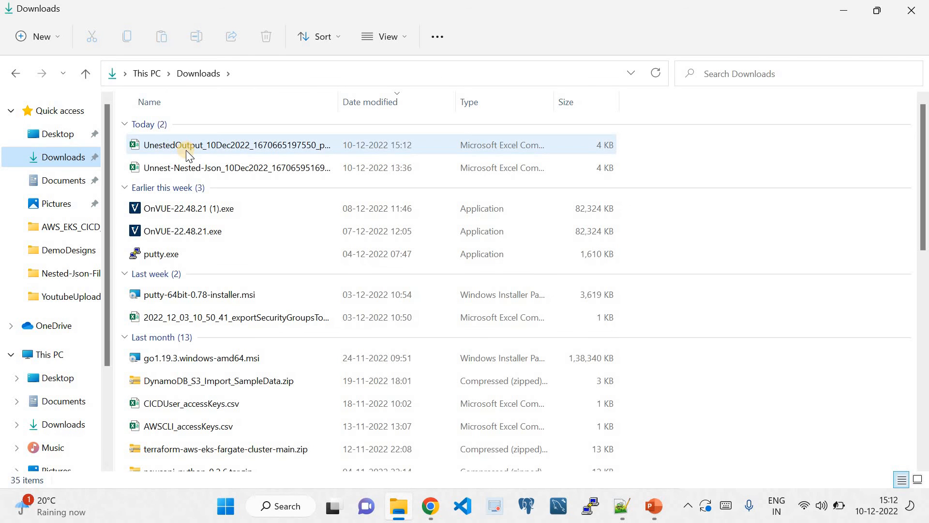
click(185, 147)
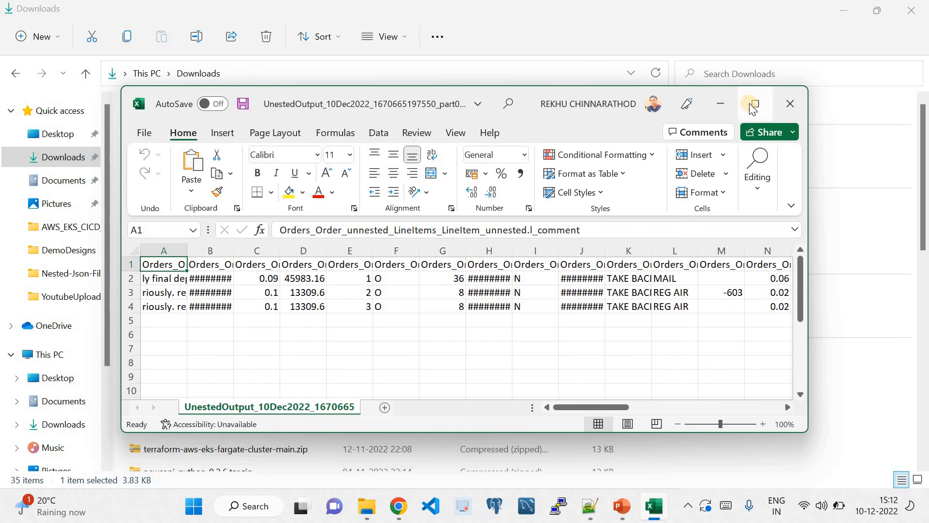
click(753, 105)
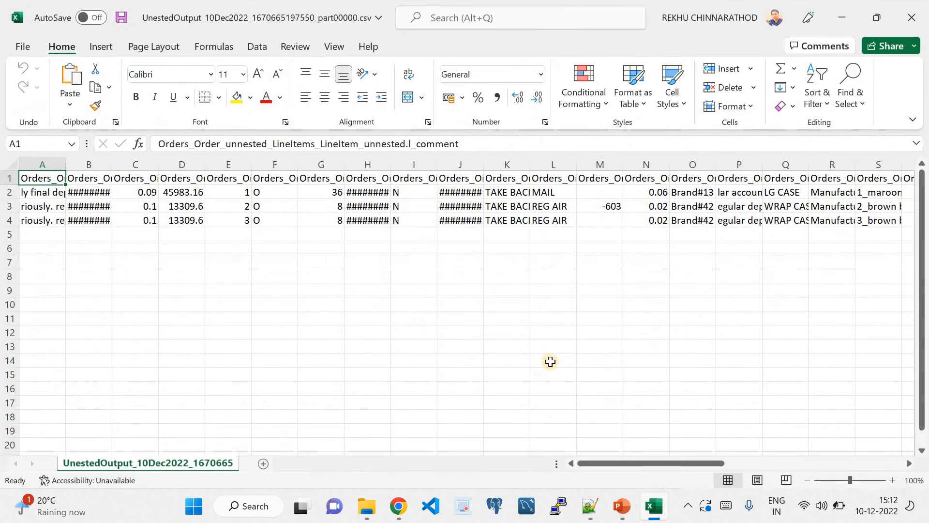
Compare the nested customer_1.json in Notepad++ with the flattened CSV rows in Excel, and close the CSV
click(599, 506)
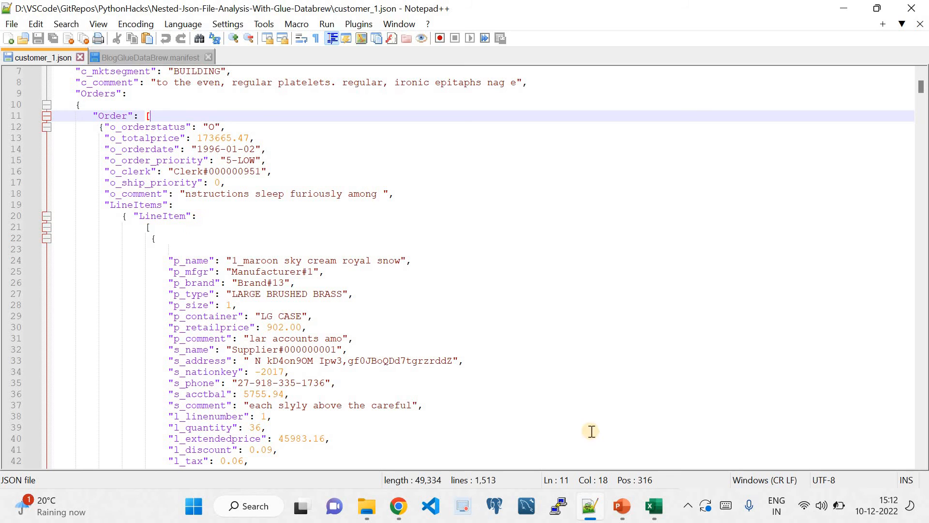
click(654, 506)
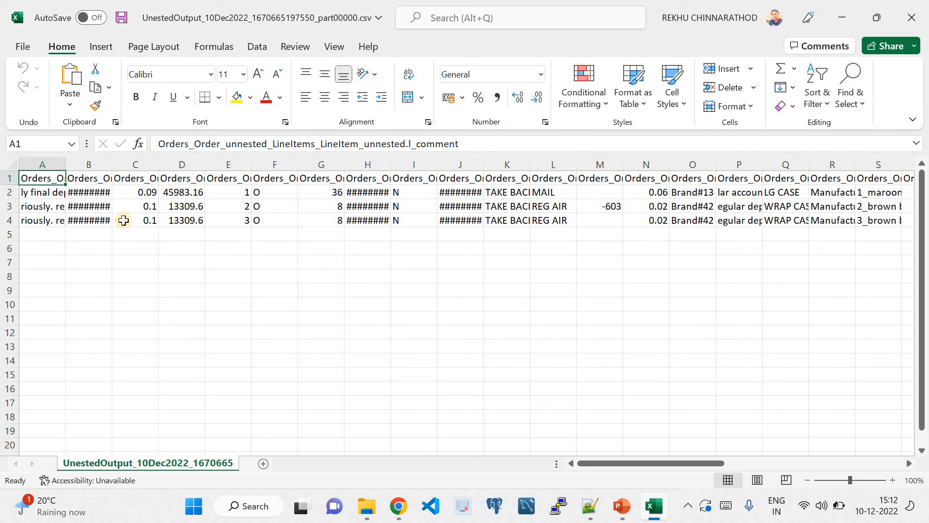
click(117, 217)
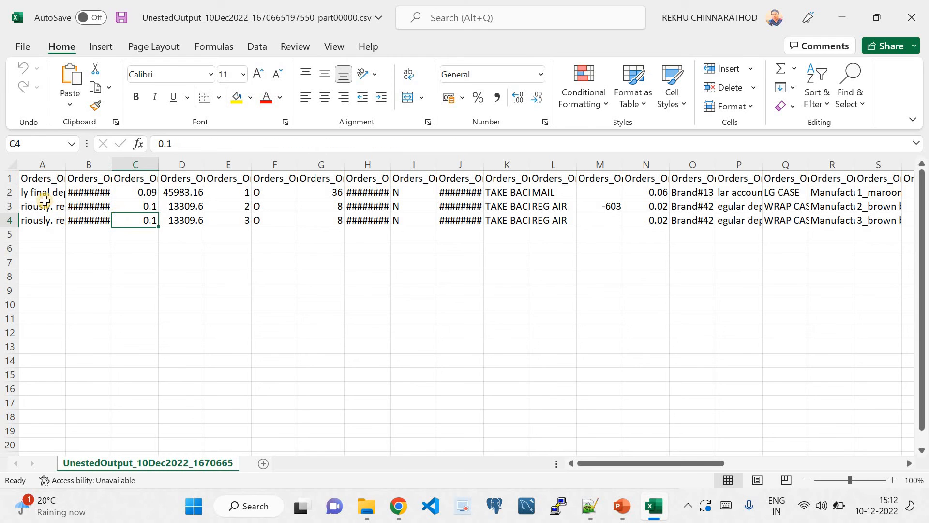
drag(29, 192, 798, 235)
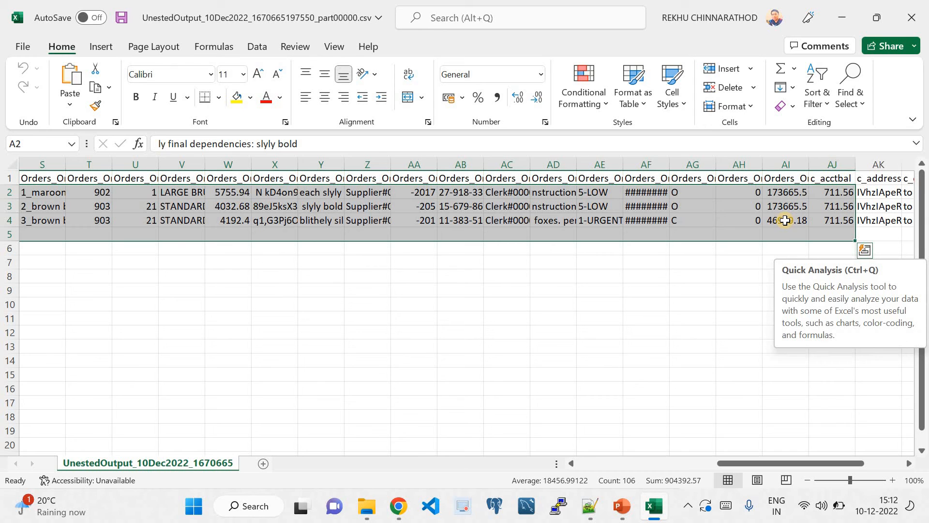
click(902, 30)
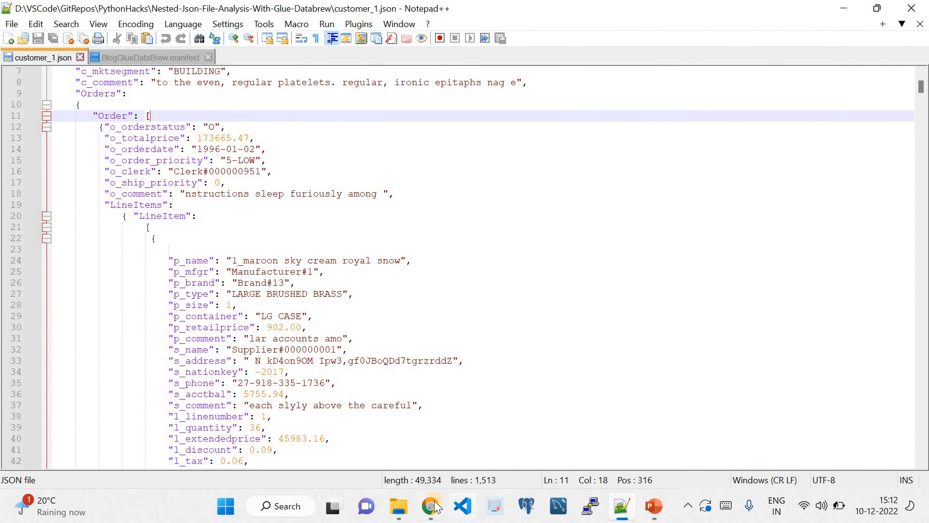
Return to the nestedjsonoutput folder in S3 in Chrome, dismiss the downloads bar, and check the downloaded CSV in the Downloads folder
click(432, 506)
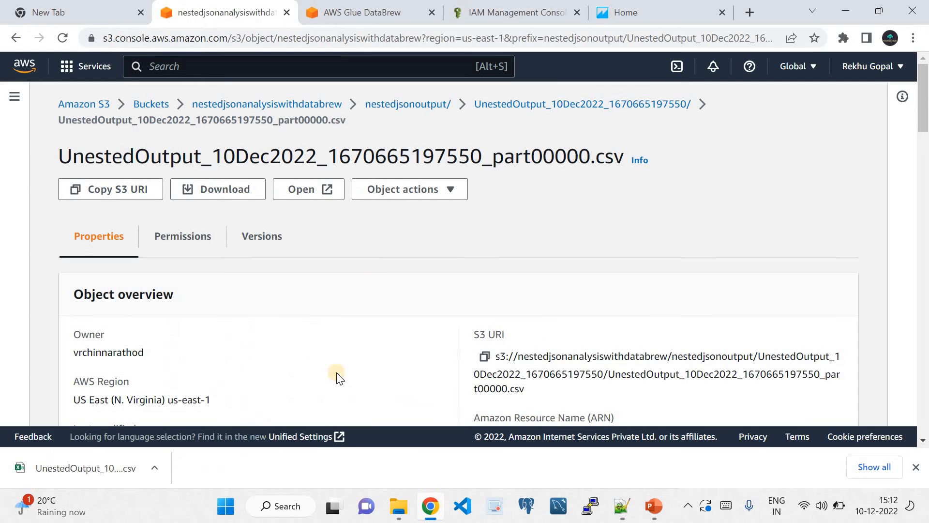
click(425, 111)
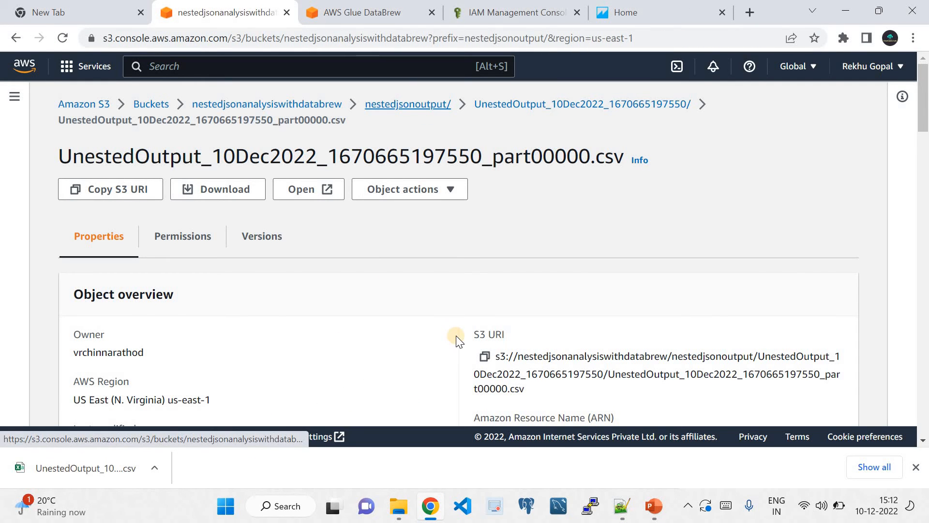
click(916, 467)
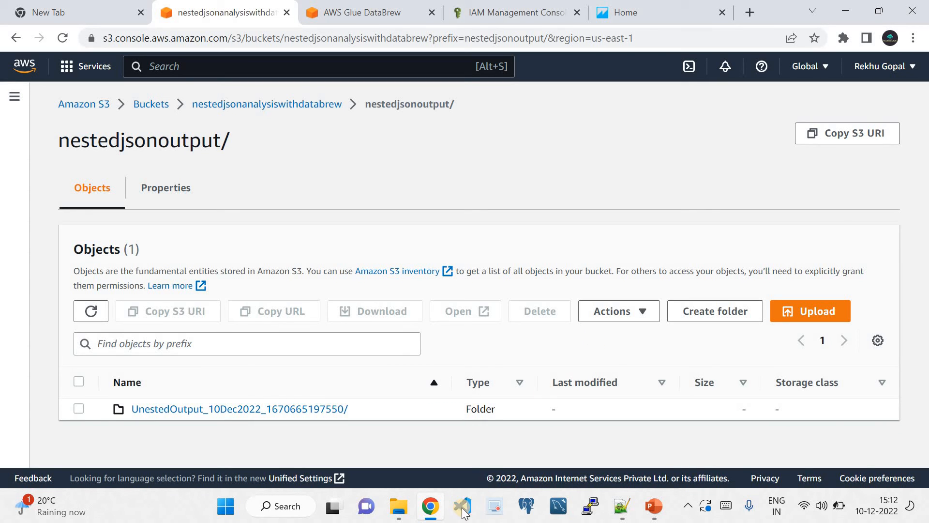
click(398, 505)
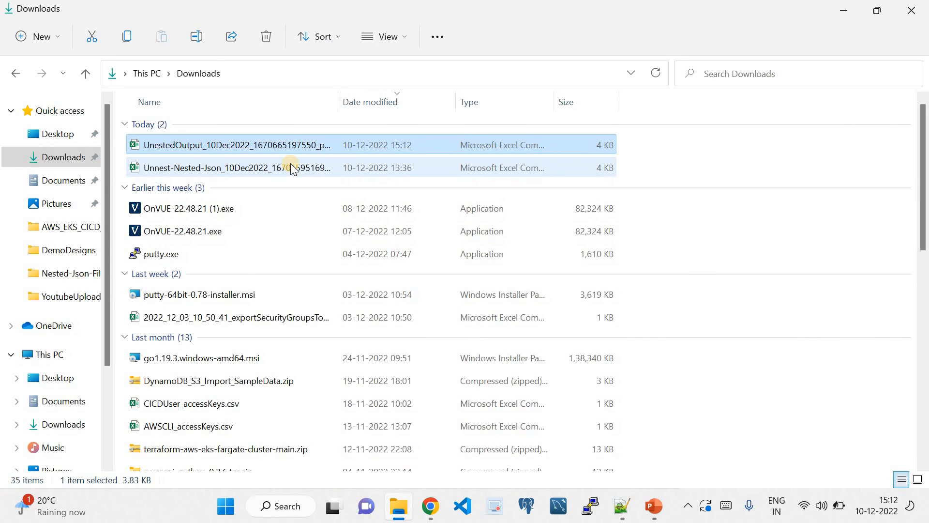
click(846, 12)
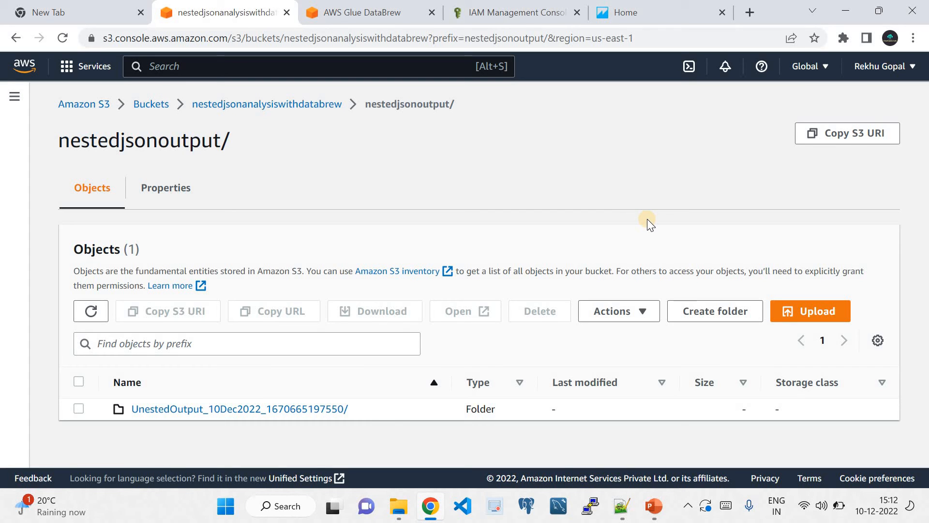
Review the UnestedOutput job's data lineage in DataBrew and BlogGlueDataBrew.manifest in Notepad++, and return to the QuickSight datasets page
click(643, 6)
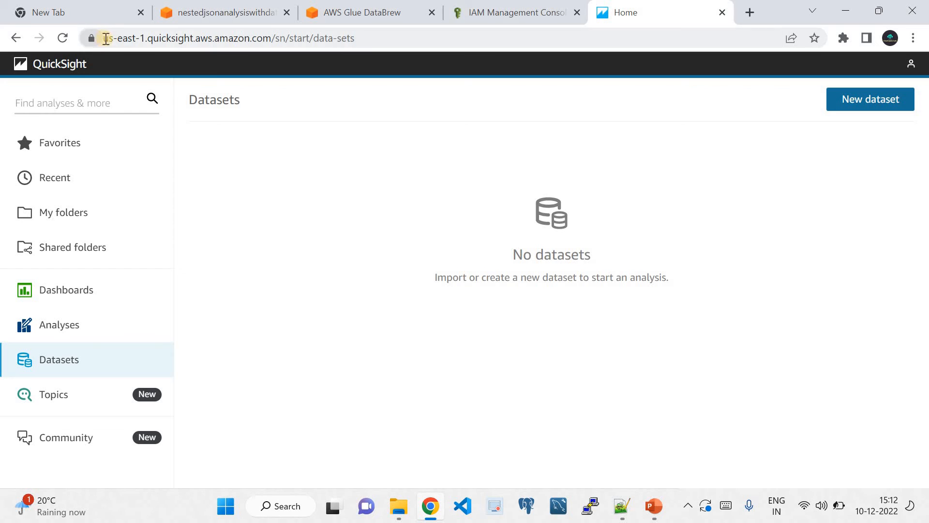
click(327, 11)
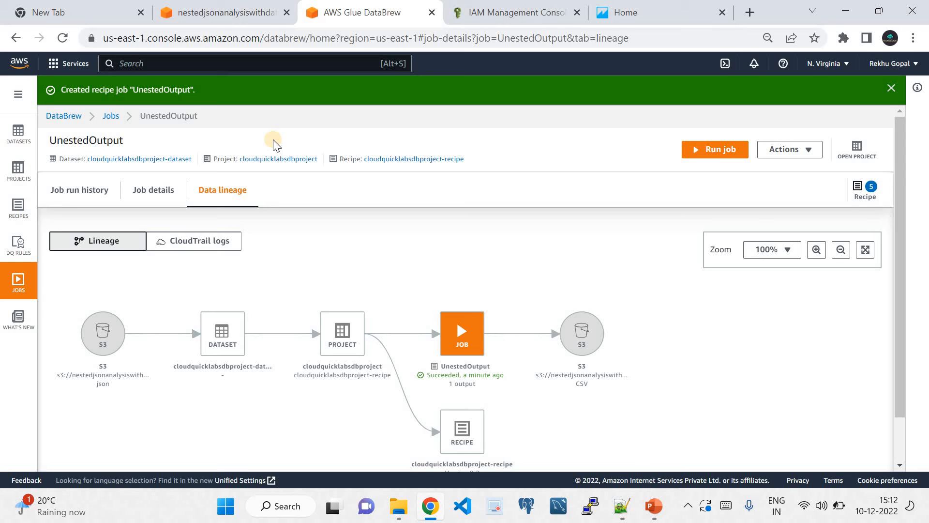
click(625, 11)
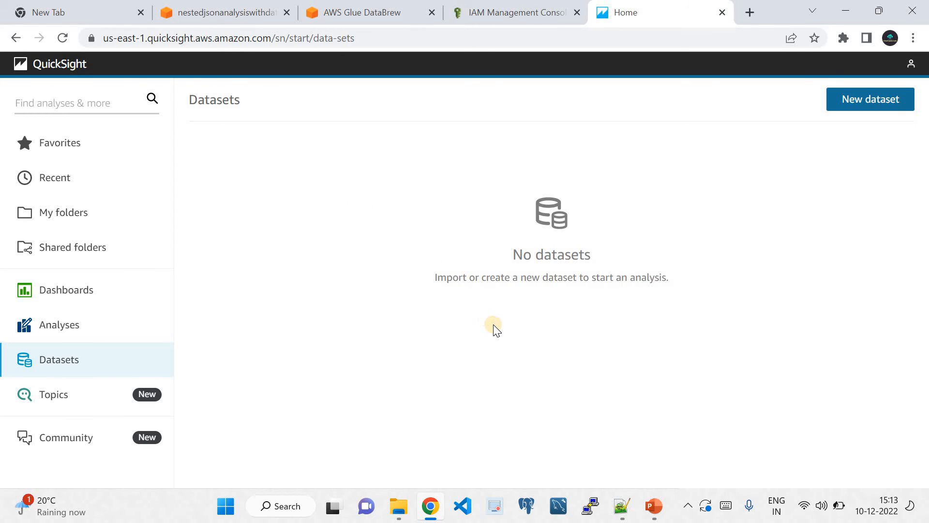
click(622, 506)
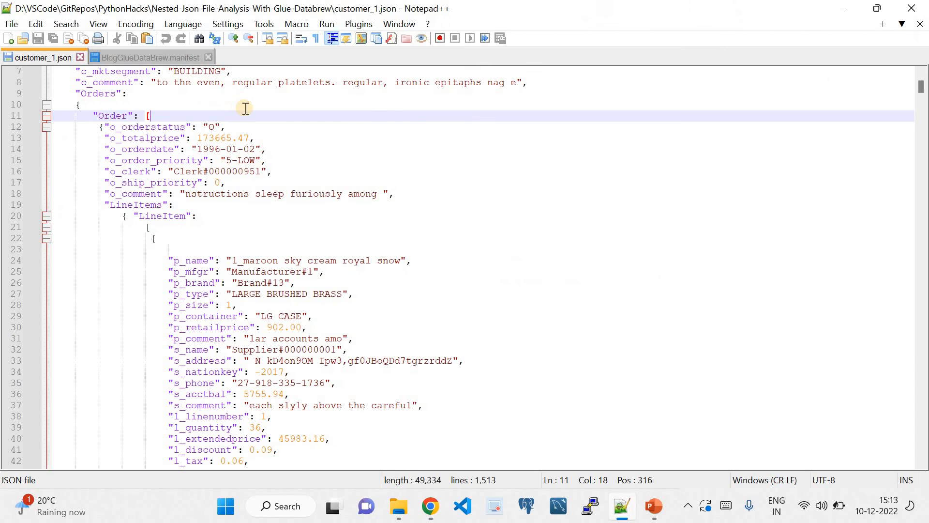
click(156, 54)
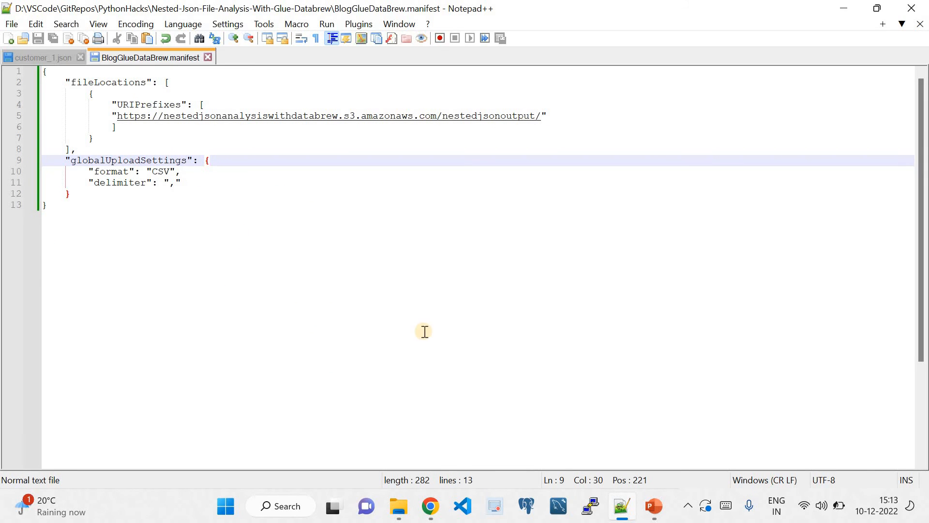
click(431, 506)
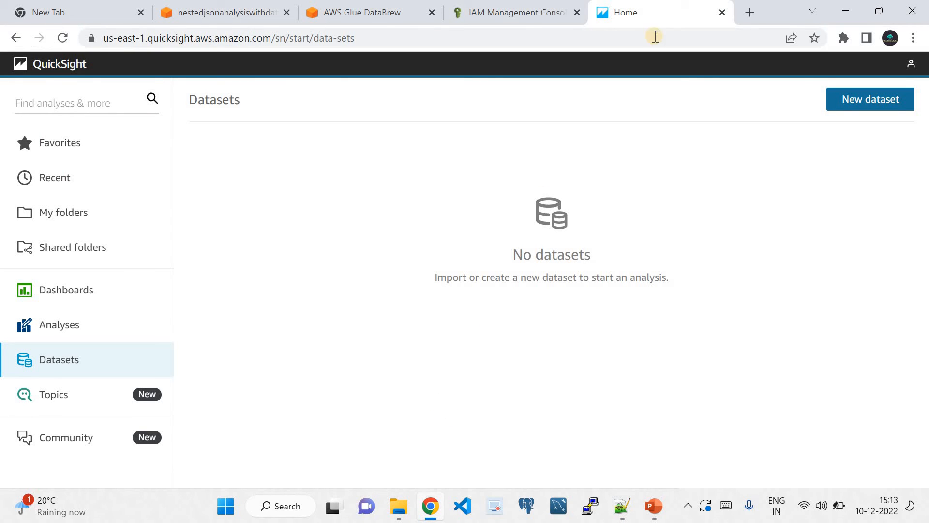
Close the QuickSight tab, reopen QuickSight from the AWS console by searching for "quick", and show its datasets
click(722, 12)
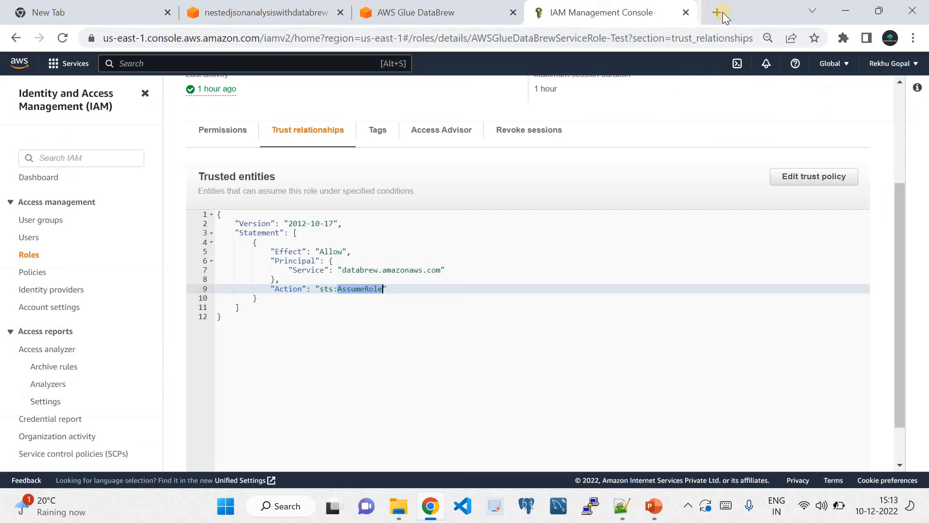
click(300, 60)
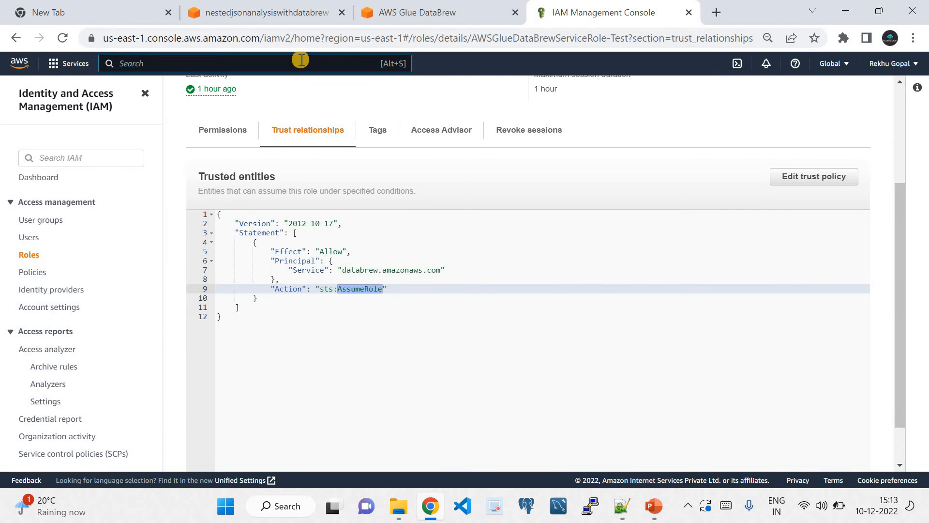
text(quick)
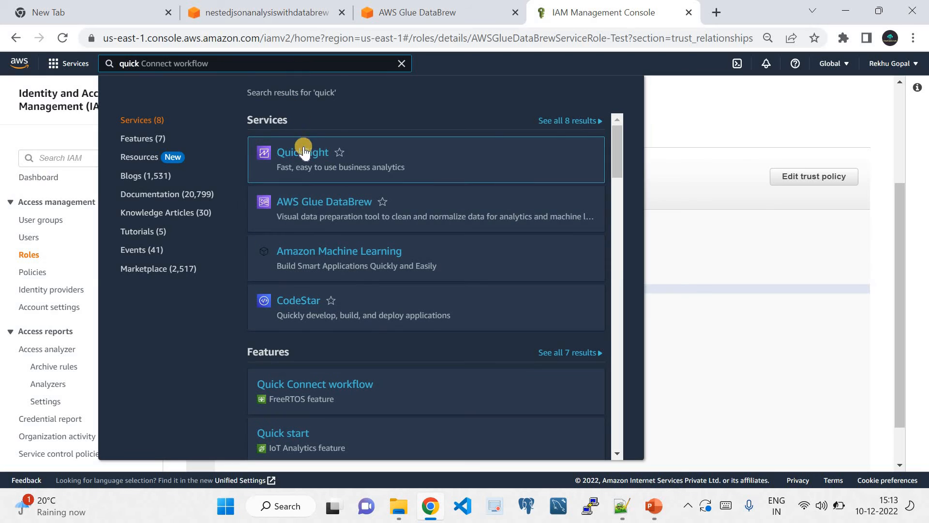
click(304, 156)
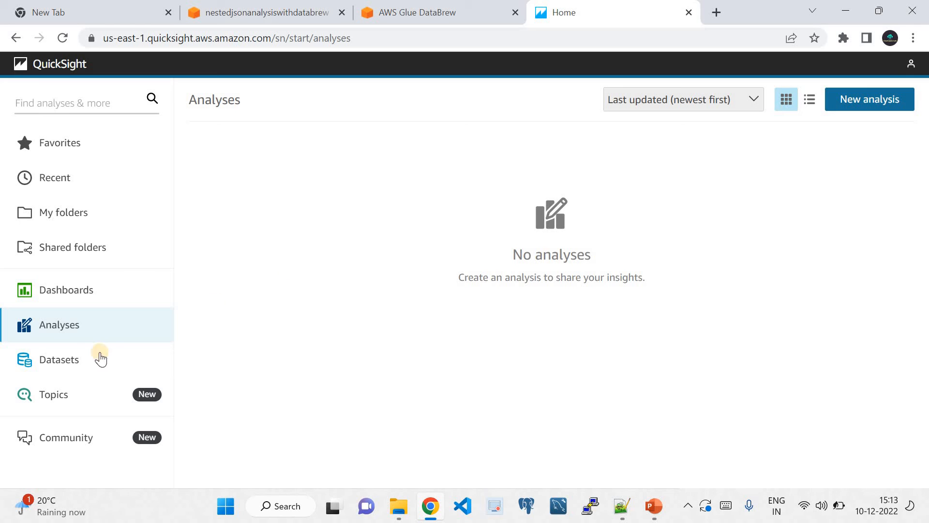
click(68, 364)
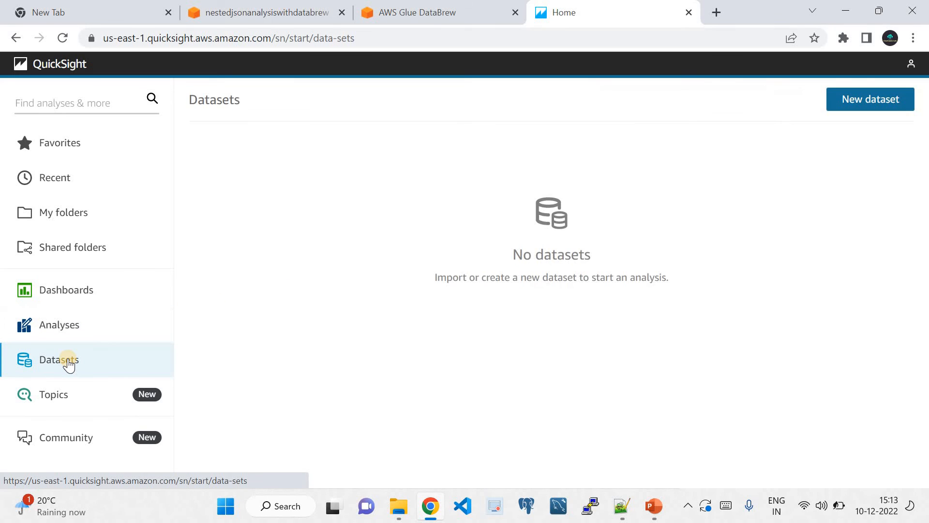
Open the QuickSight account management and examine the Security & permissions settings for access to AWS services
click(911, 67)
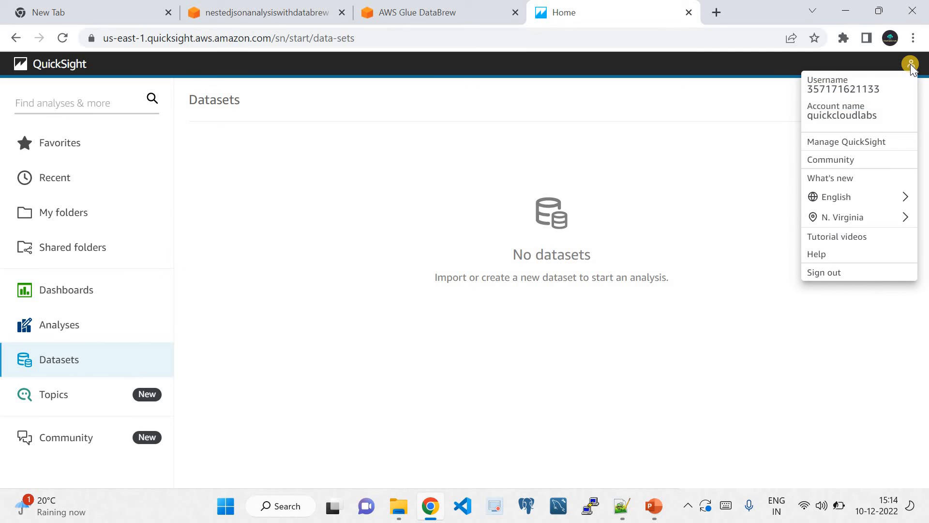
click(869, 146)
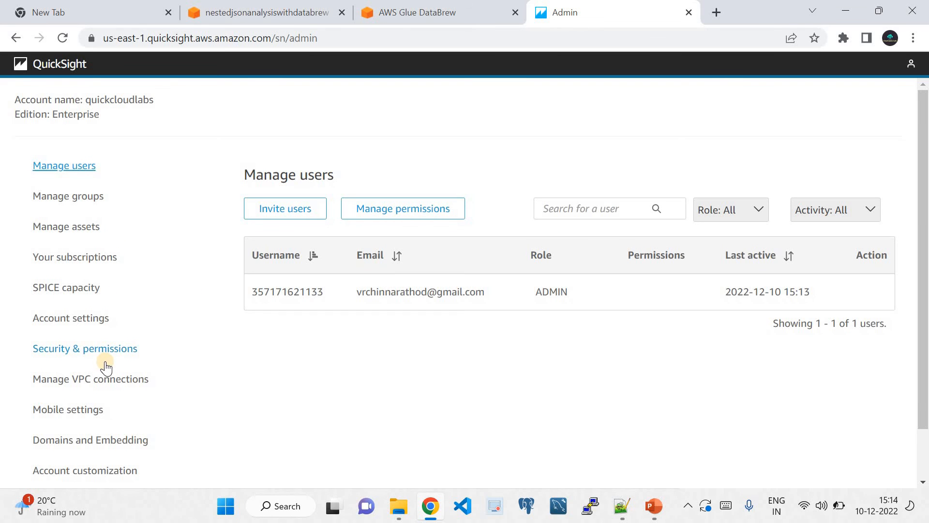
click(92, 357)
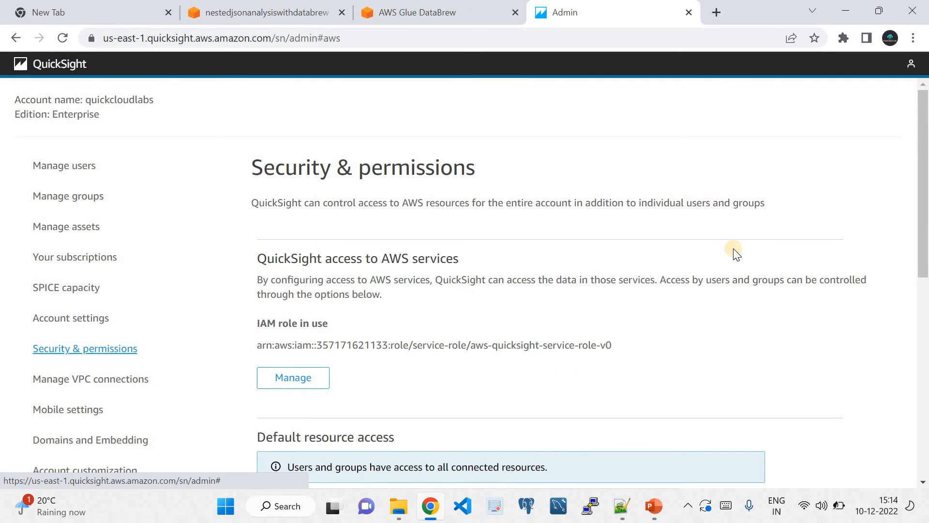
scroll(921, 223, down, 2)
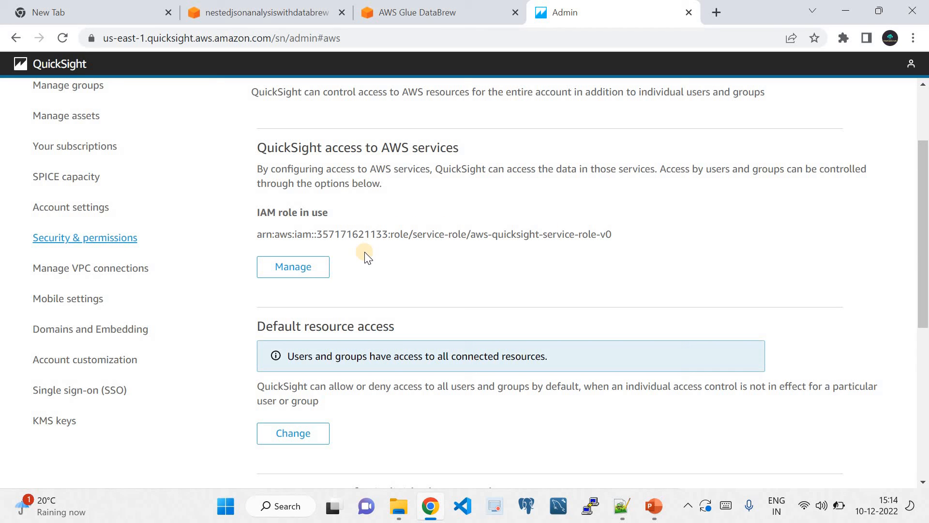
Return to the QuickSight datasets and start a new dataset with S3 as its source
click(43, 65)
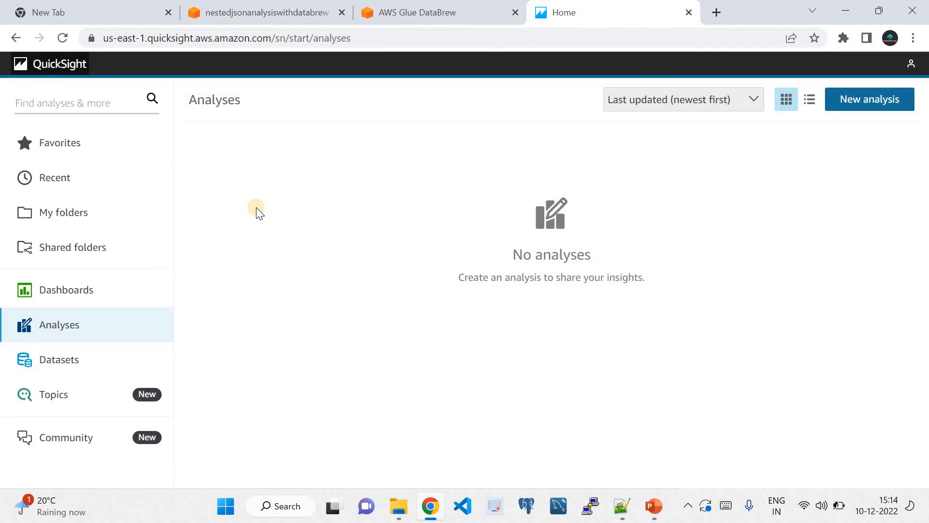
click(63, 362)
click(862, 98)
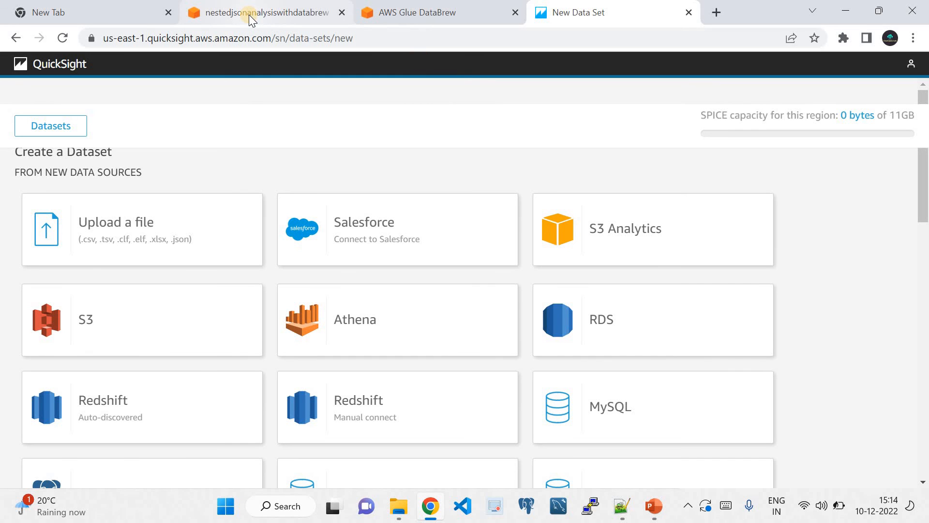
mouse_move(250, 15)
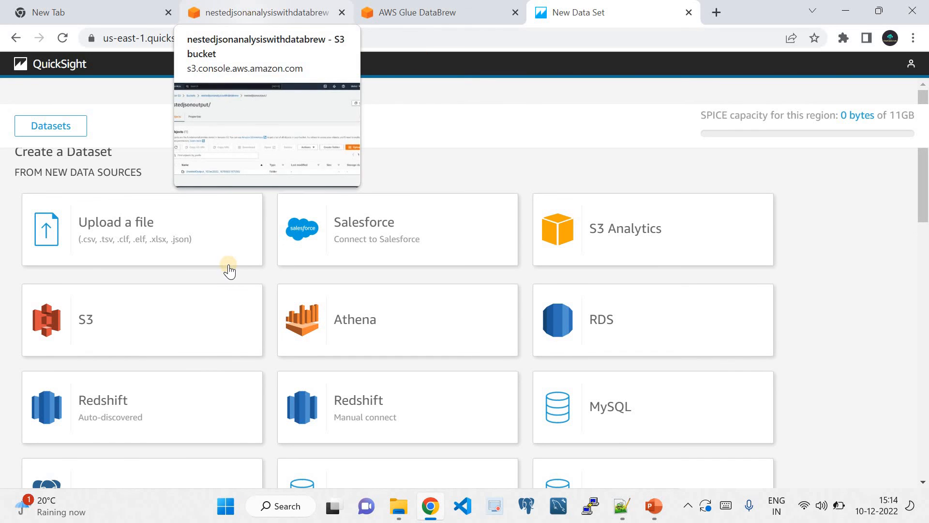
click(170, 330)
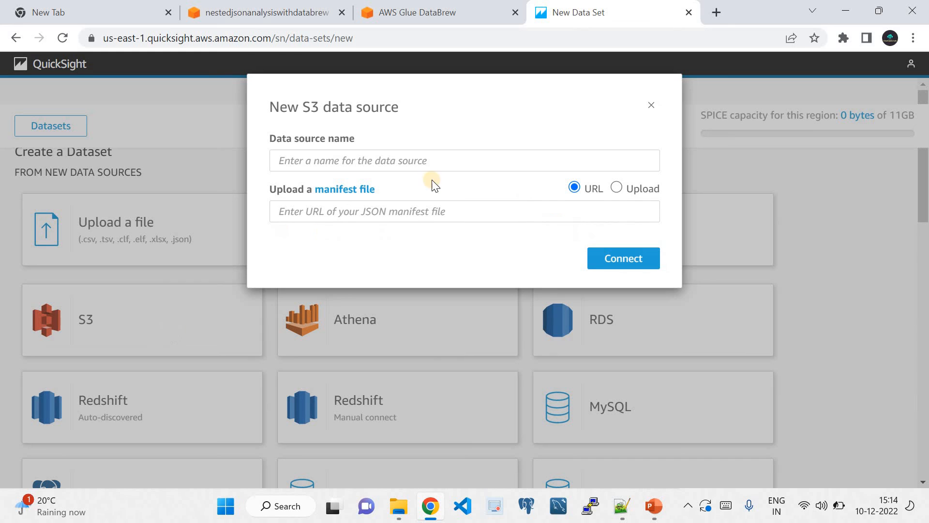
Name the new S3 data source DatabrewSourced and check the S3 output URI in BlogGlueDataBrew.manifest in Notepad++
click(396, 162)
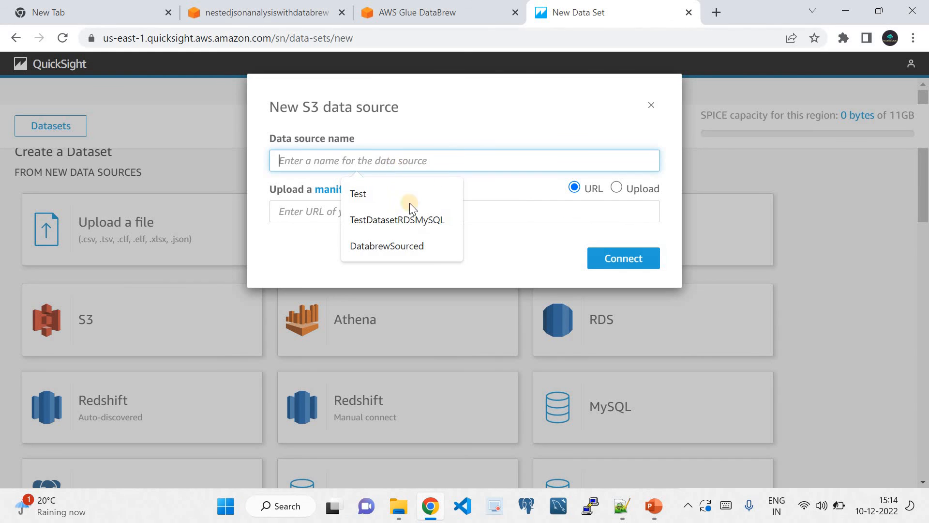
click(419, 248)
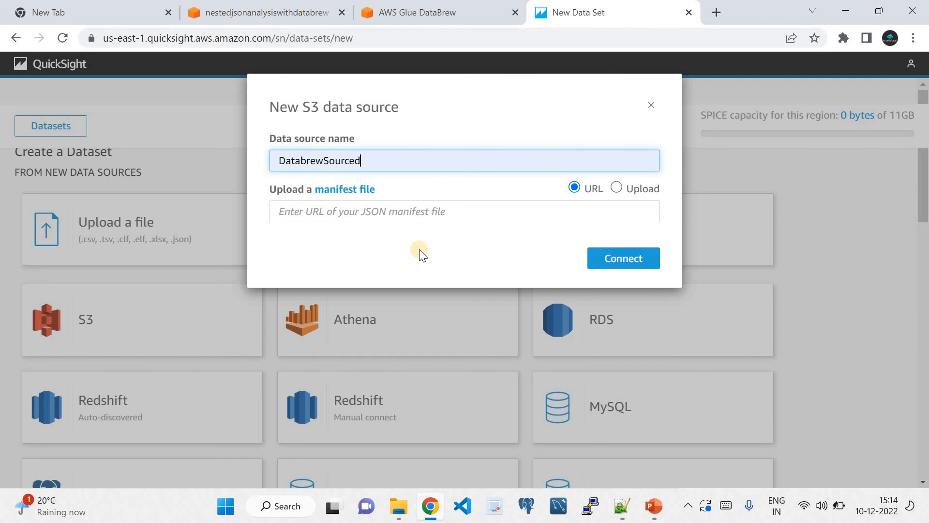
click(376, 213)
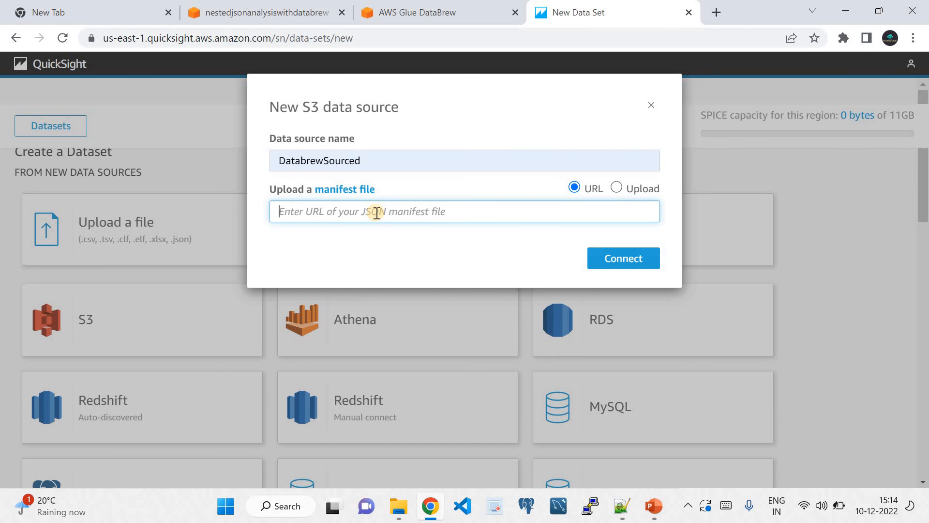
click(621, 505)
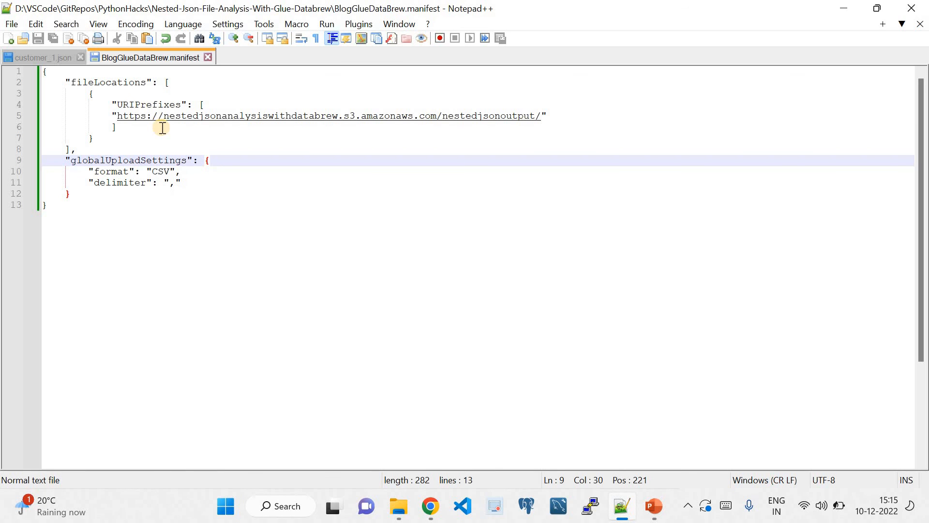
click(430, 506)
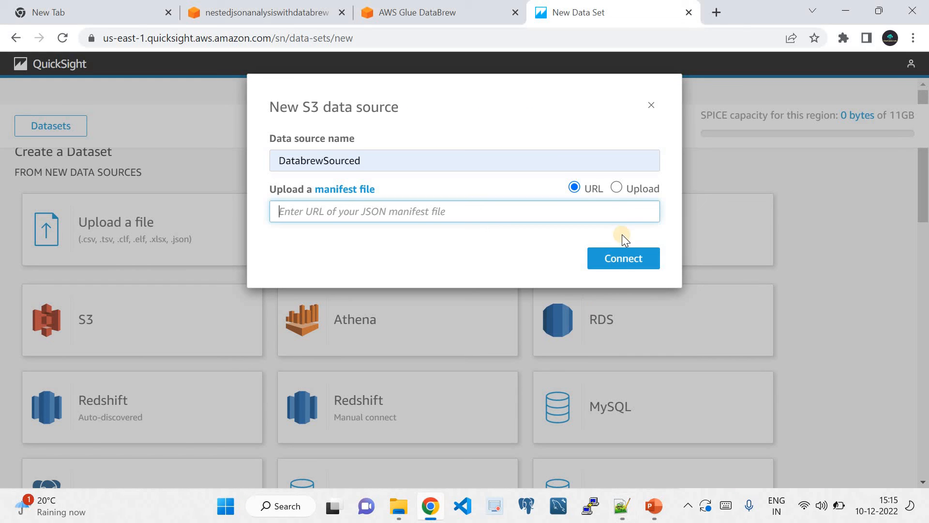
Upload BlogGlueDataBrew.manifest as the data source's manifest file, connect it, and recheck the manifest contents in Notepad++
click(616, 189)
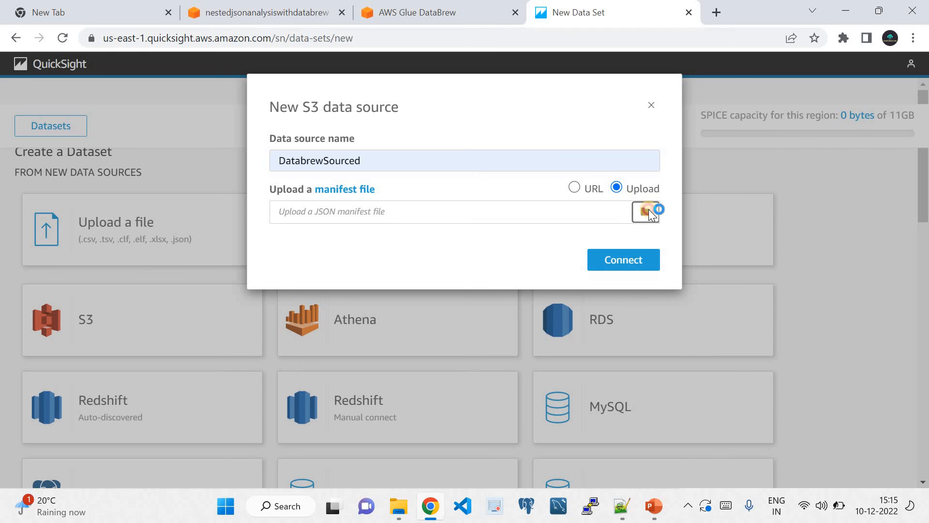
click(646, 212)
click(225, 118)
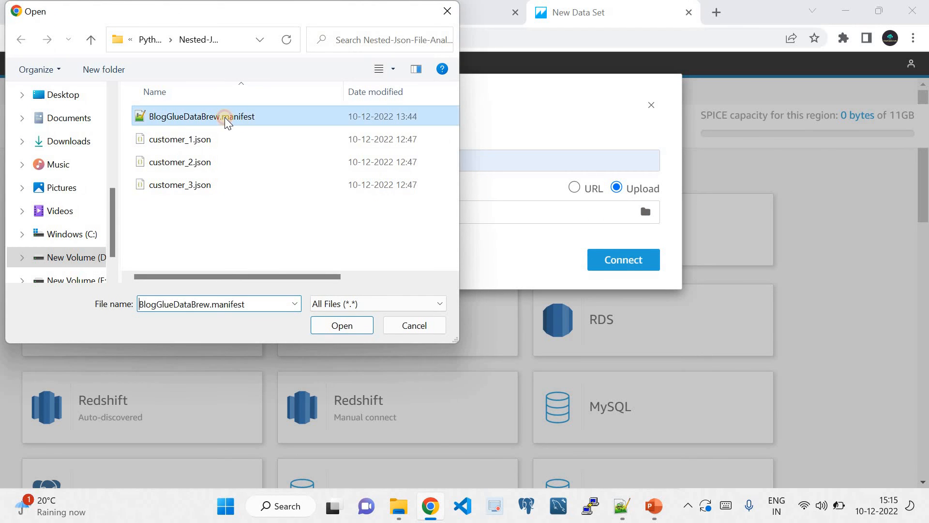
click(344, 326)
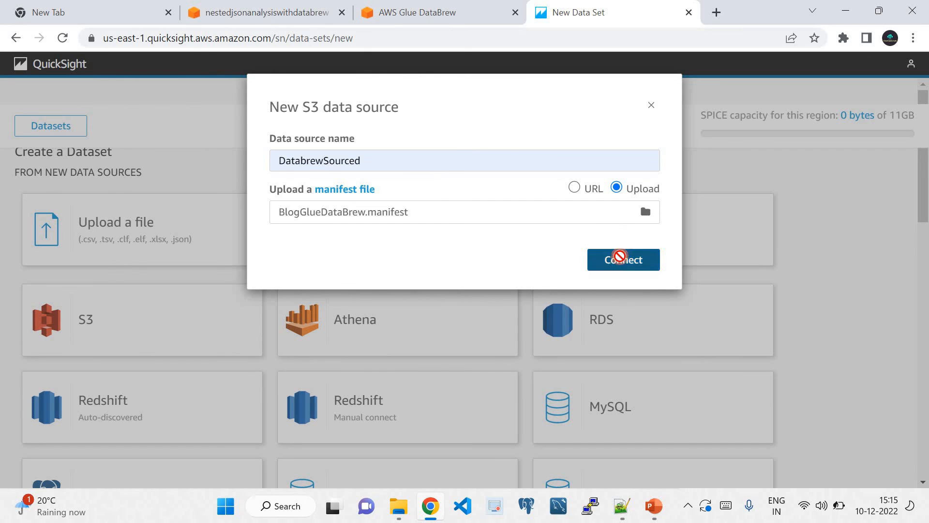
click(619, 256)
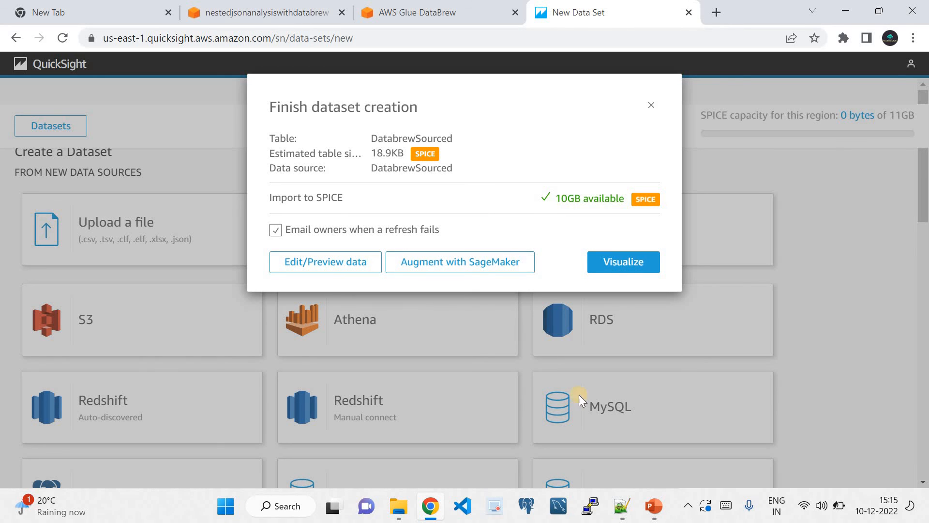
click(622, 506)
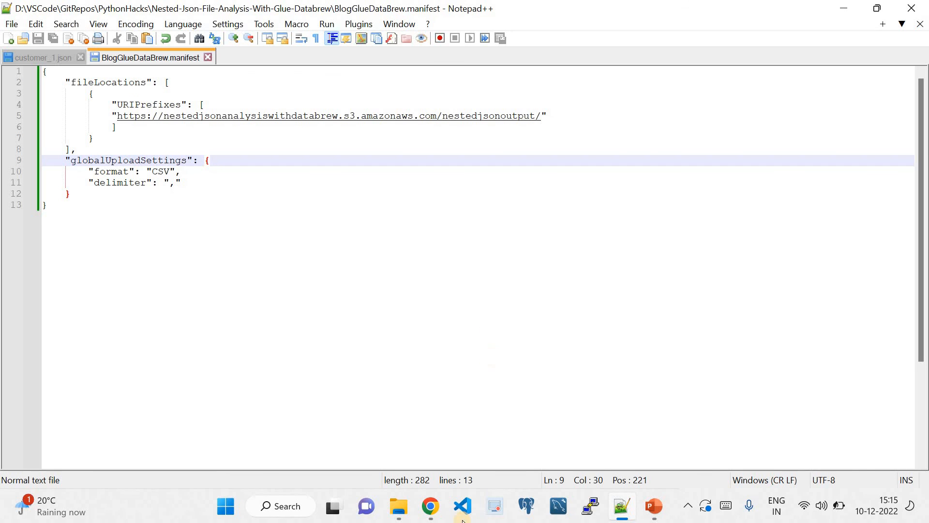
click(432, 508)
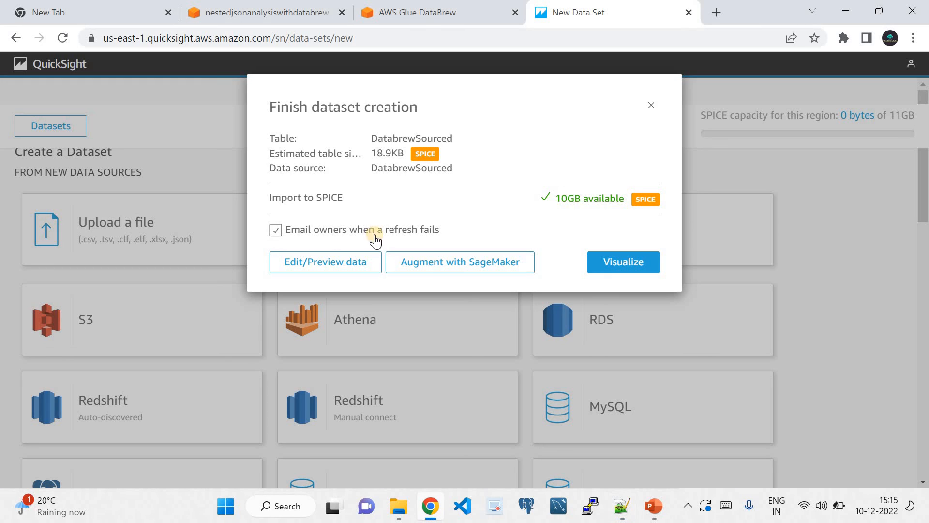
click(279, 7)
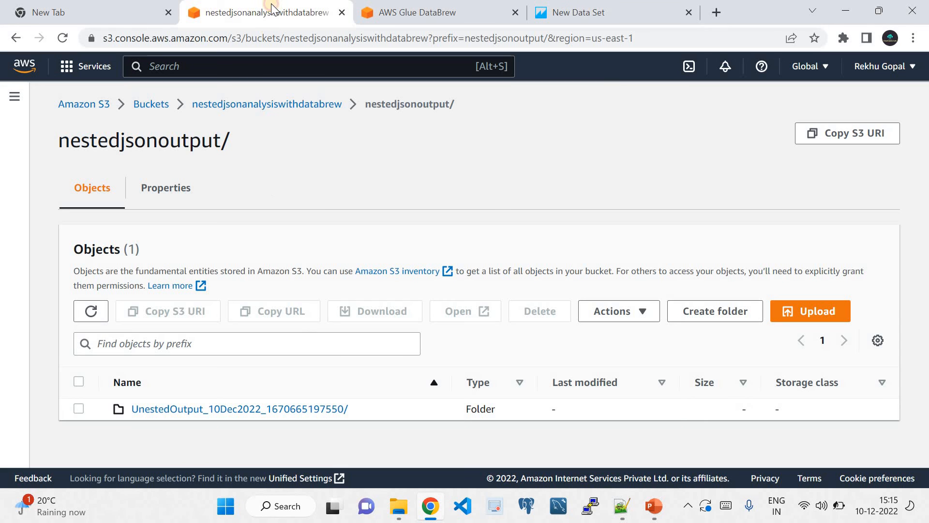
click(294, 412)
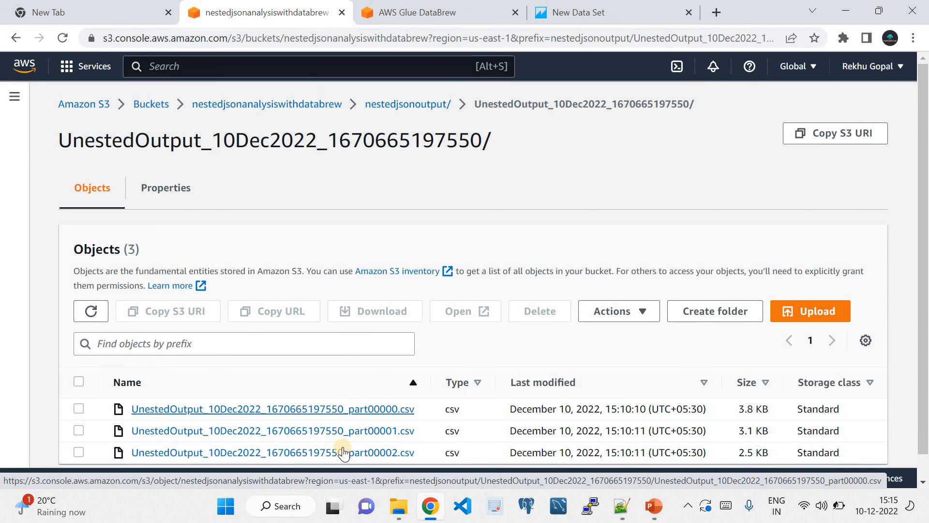
click(597, 12)
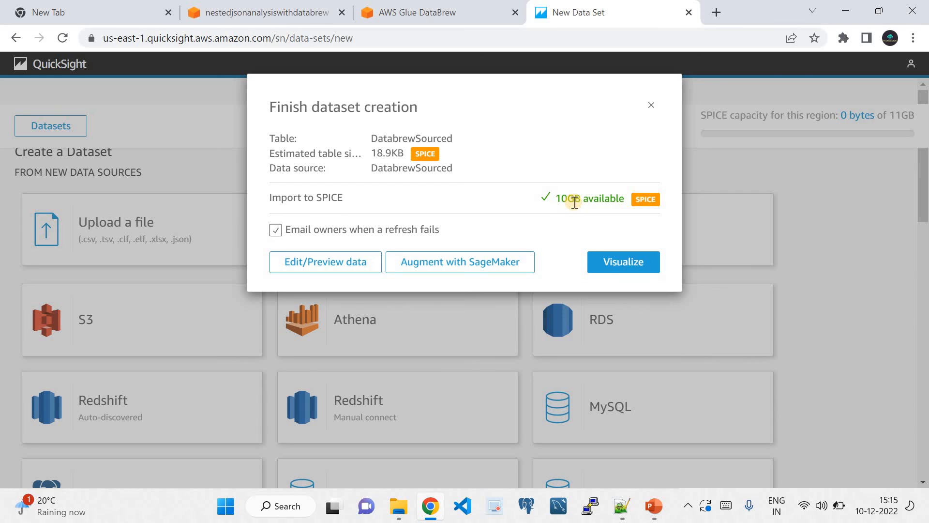
Visualize the DatabrewSourced dataset and plot c_acctbal by c_address in the AutoGraph visual
click(613, 259)
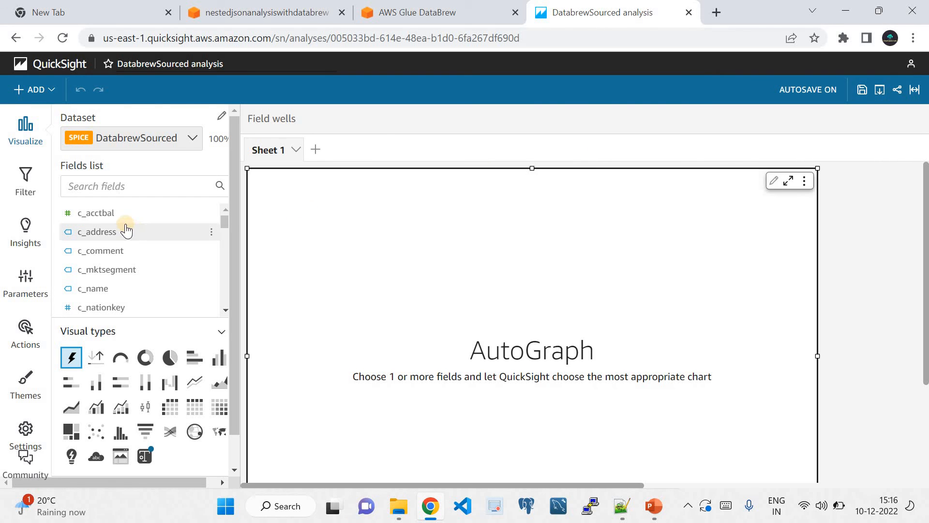
click(107, 220)
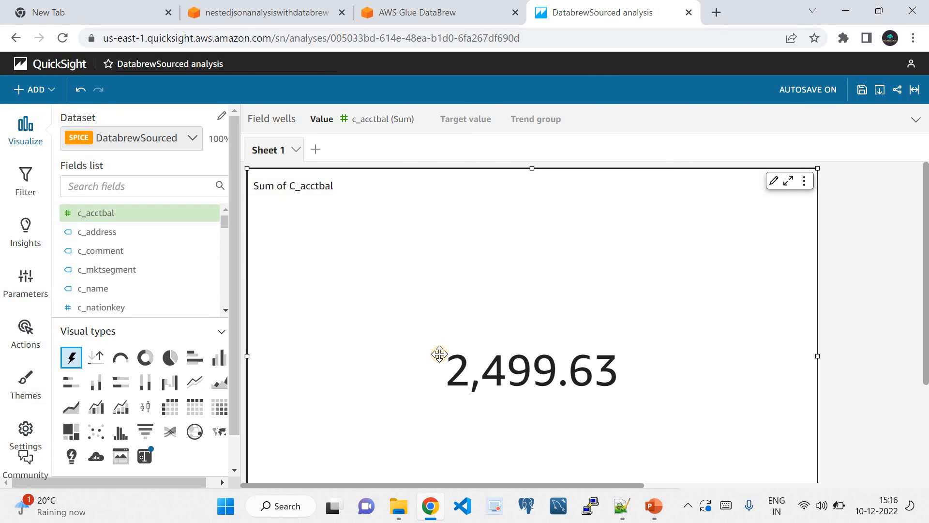
click(103, 237)
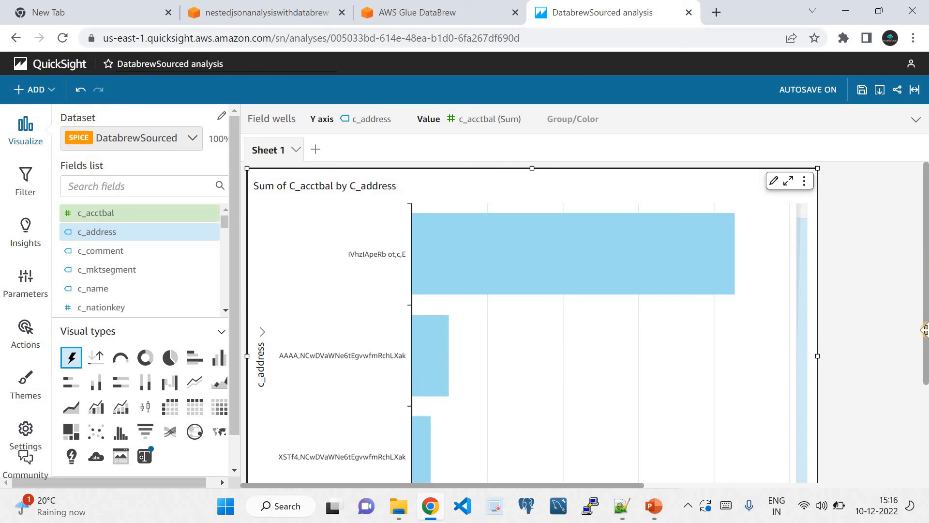
Review the nested Orders and LineItems structure of customer_1.json in Notepad++ and return to the QuickSight analysis
click(621, 505)
click(48, 57)
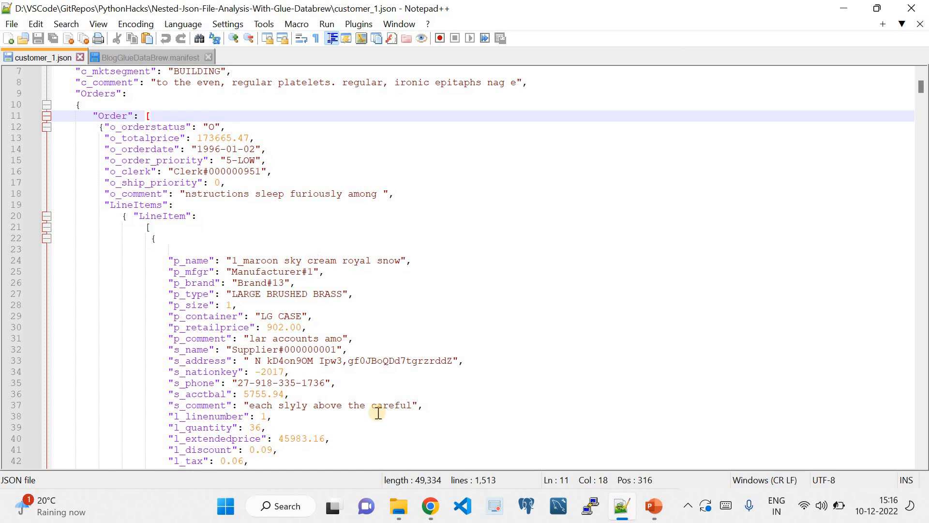
click(431, 507)
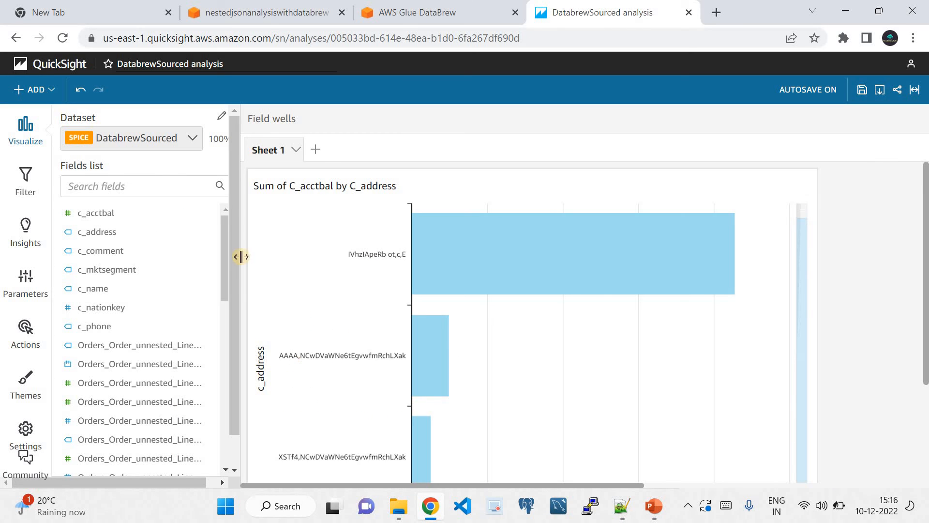
Add a second visual for Orders_Order_unnested.o_ship_priority on Sheet 1 and change it to a table
drag(224, 330, 228, 459)
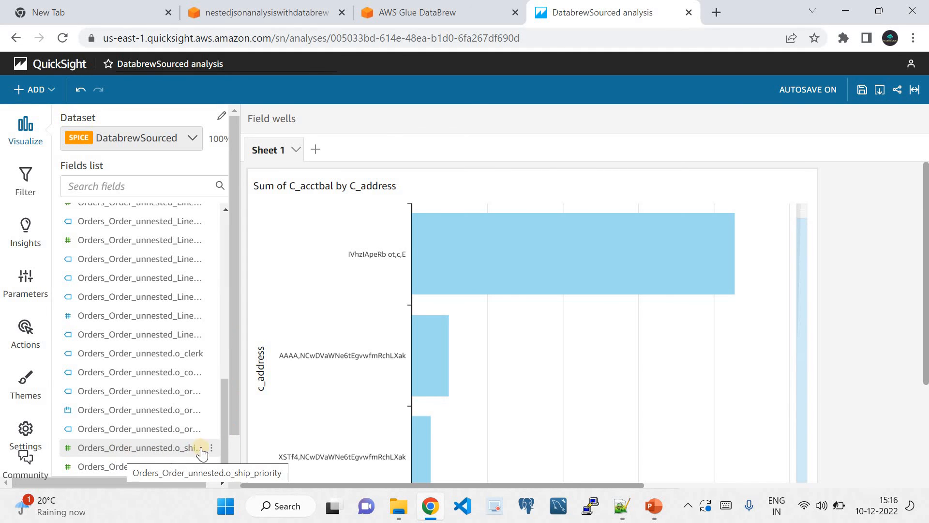
click(233, 449)
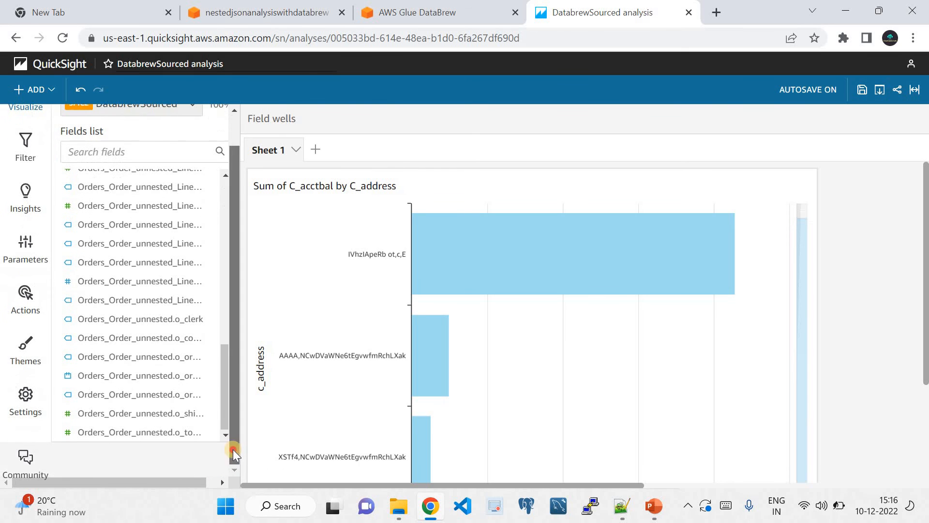
click(113, 413)
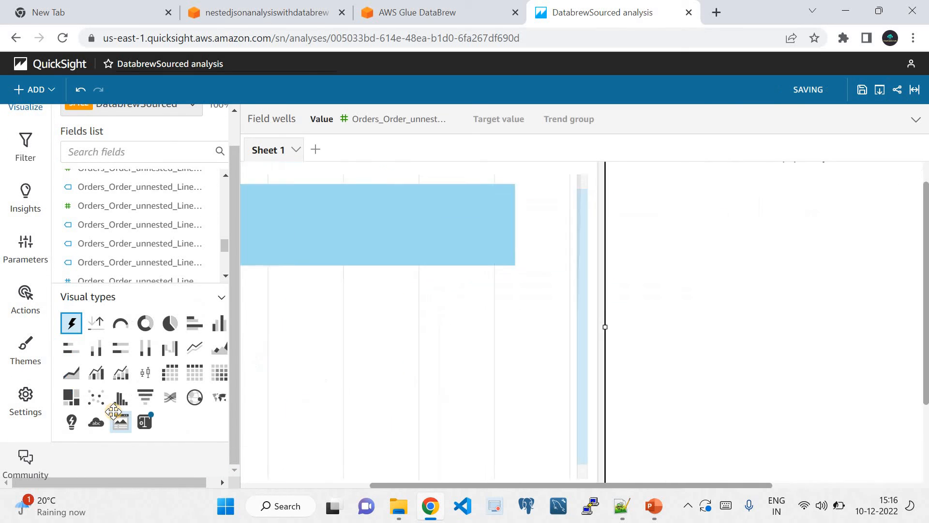
click(195, 373)
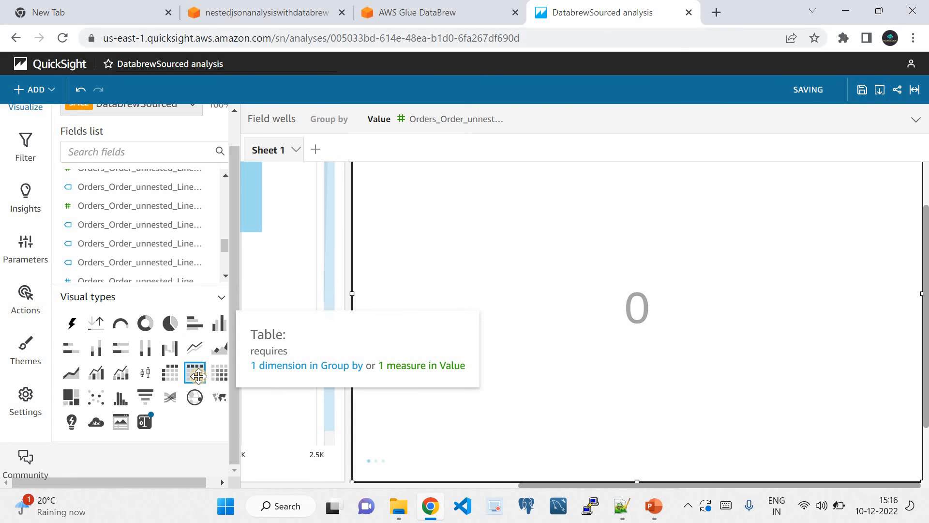
Examine the remaining unnested order fields, the ship priority table and the c_acctbal by c_address chart on Sheet 1
click(226, 275)
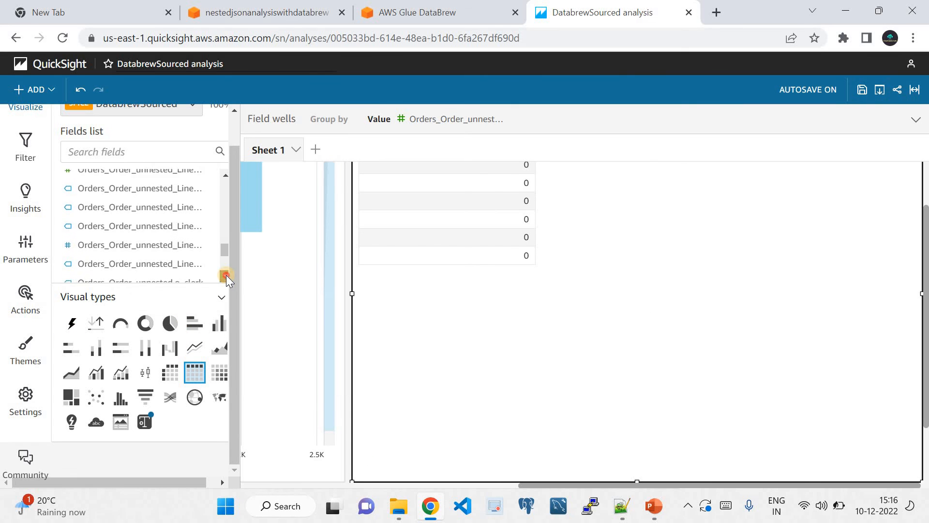
click(226, 274)
click(225, 275)
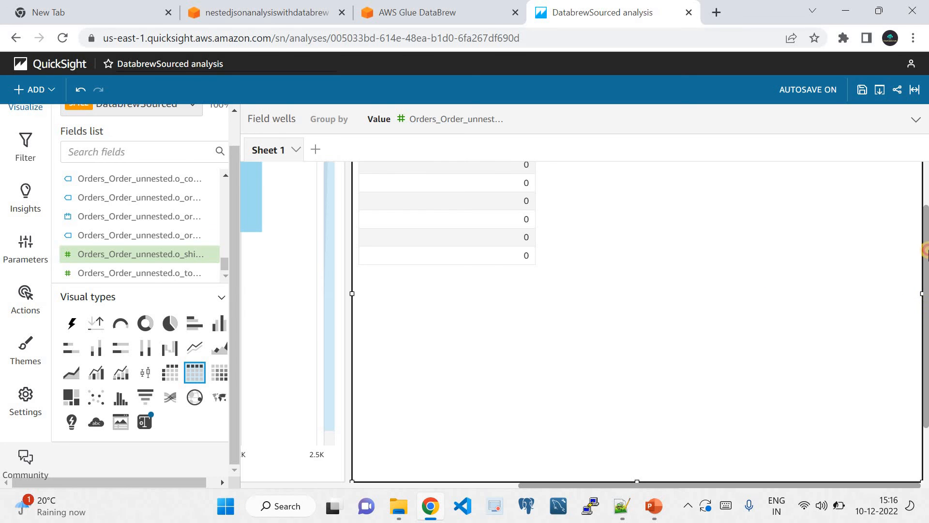
click(925, 242)
drag(928, 162, 927, 145)
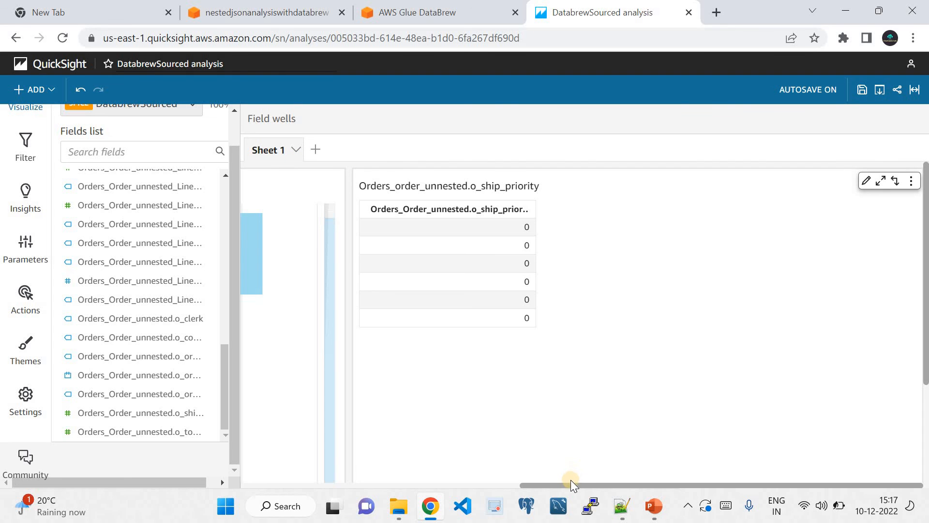
drag(571, 485, 292, 454)
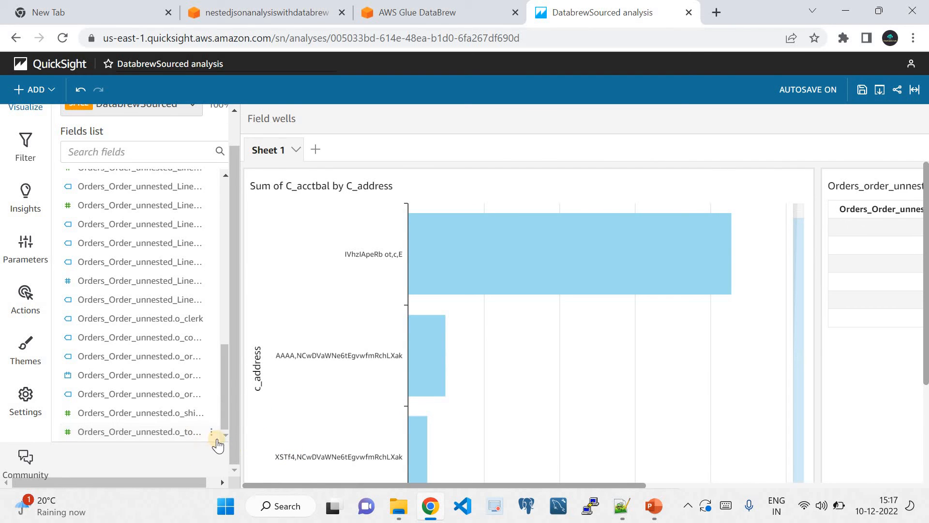
mouse_move(220, 442)
drag(212, 443, 193, 355)
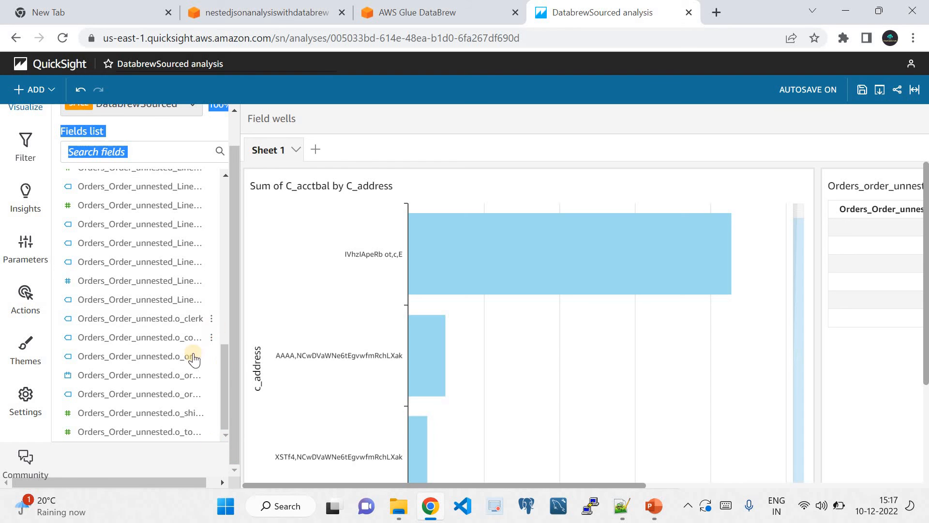
Add a second sheet with a table visual listing Orders_Order_unnested.o_ship_priority and Orders_Order_unnested.o_totalprice
right_click(292, 150)
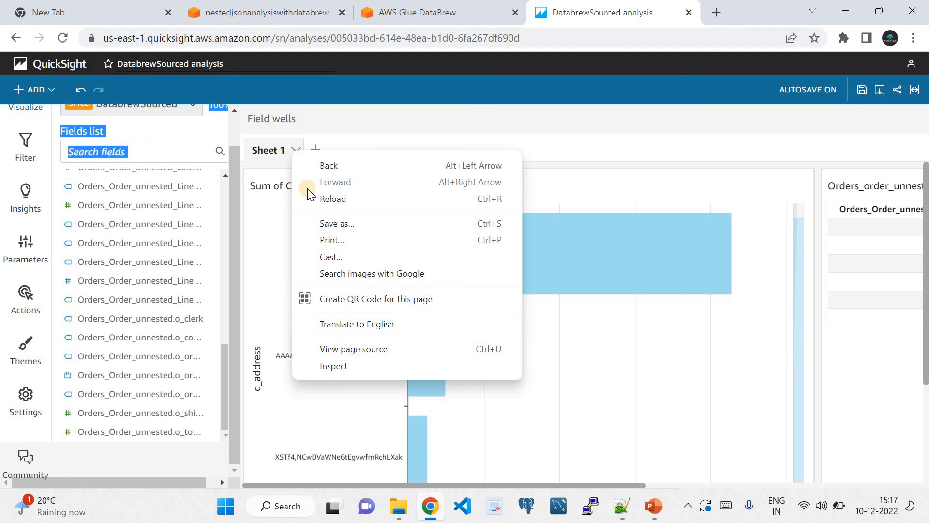
click(315, 146)
click(315, 149)
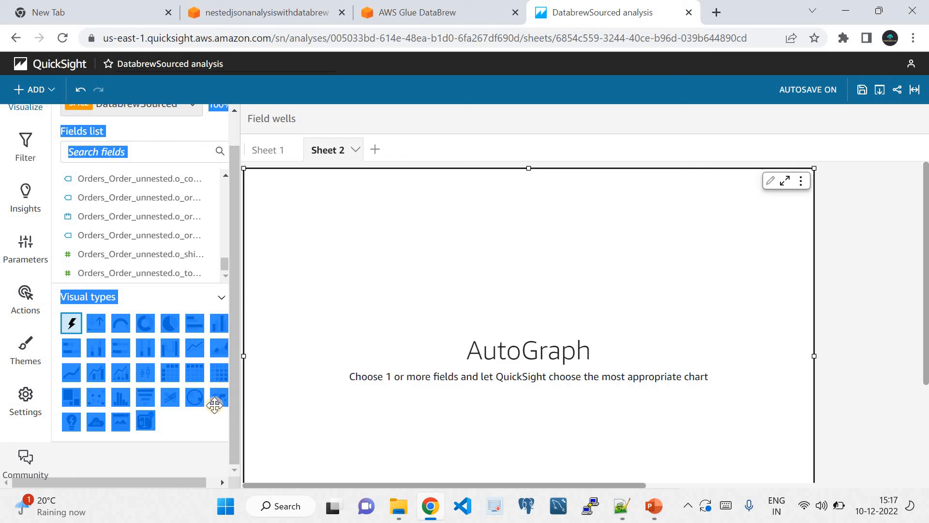
click(195, 372)
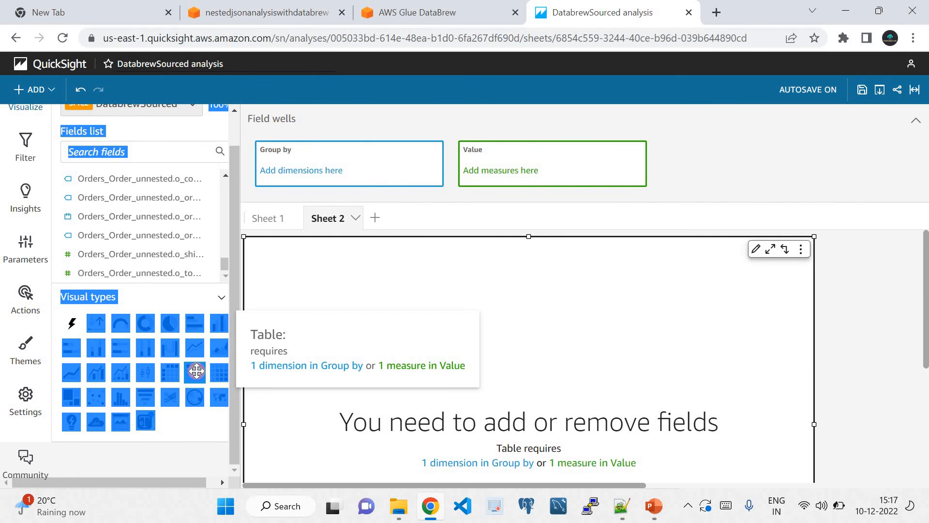
click(195, 421)
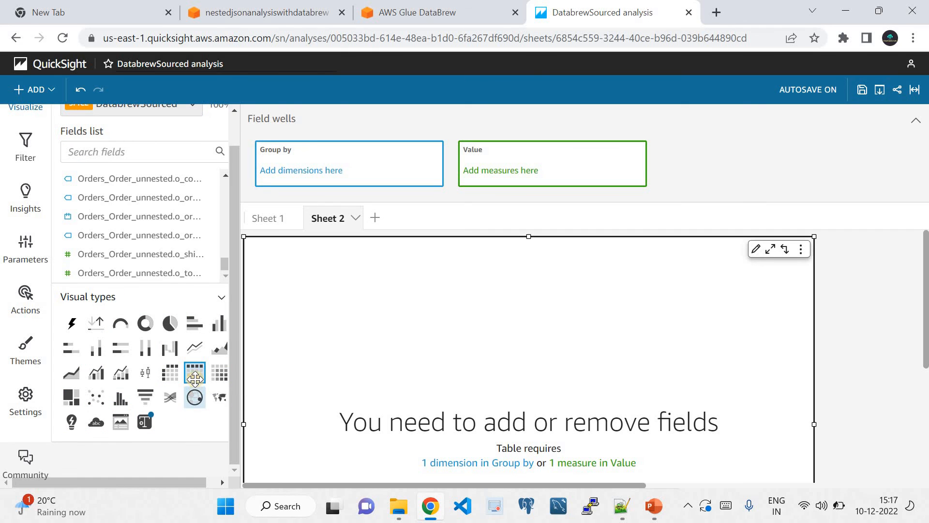
click(132, 255)
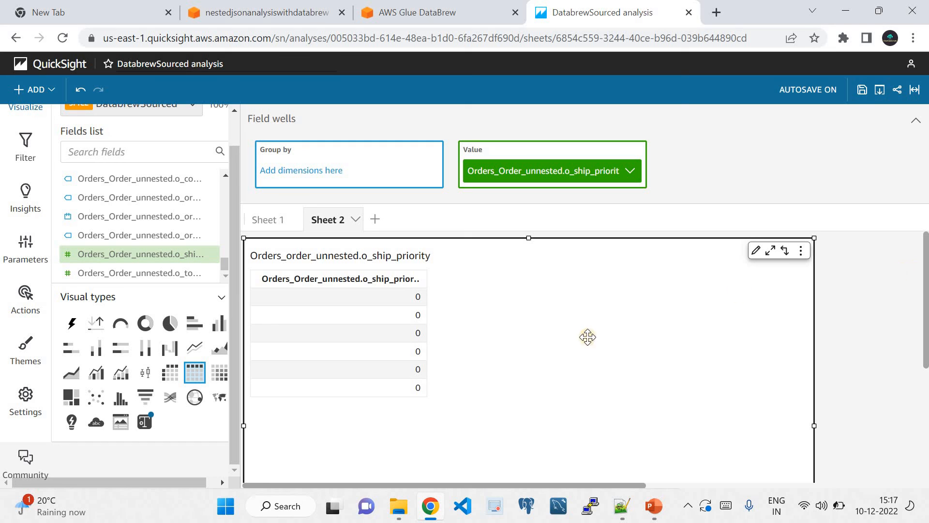
click(125, 274)
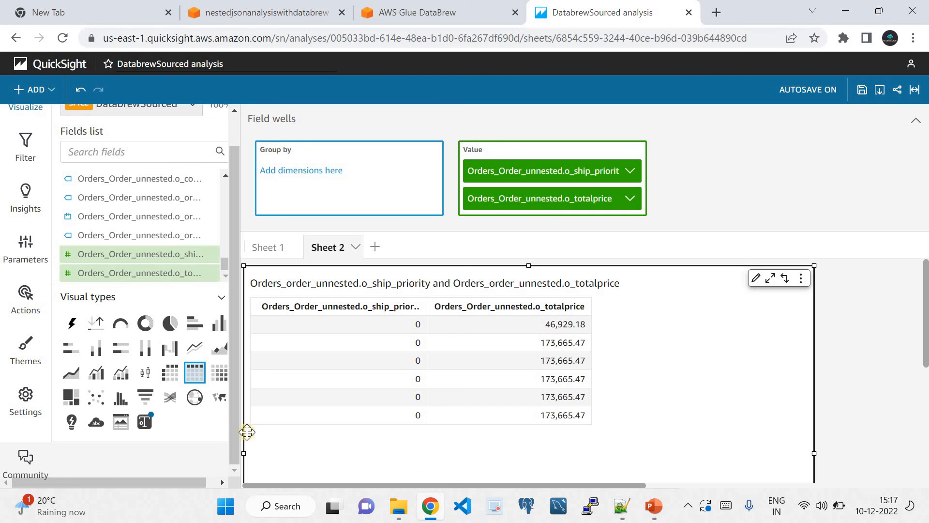
Change the Sheet 2 visual to a pie chart and group it by Orders_Order_unnested.o_order_priority
click(169, 328)
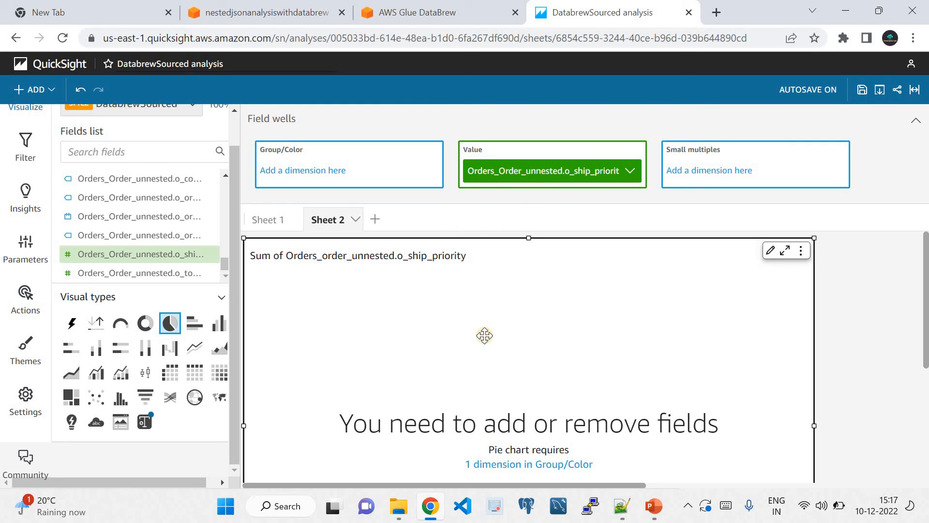
click(225, 203)
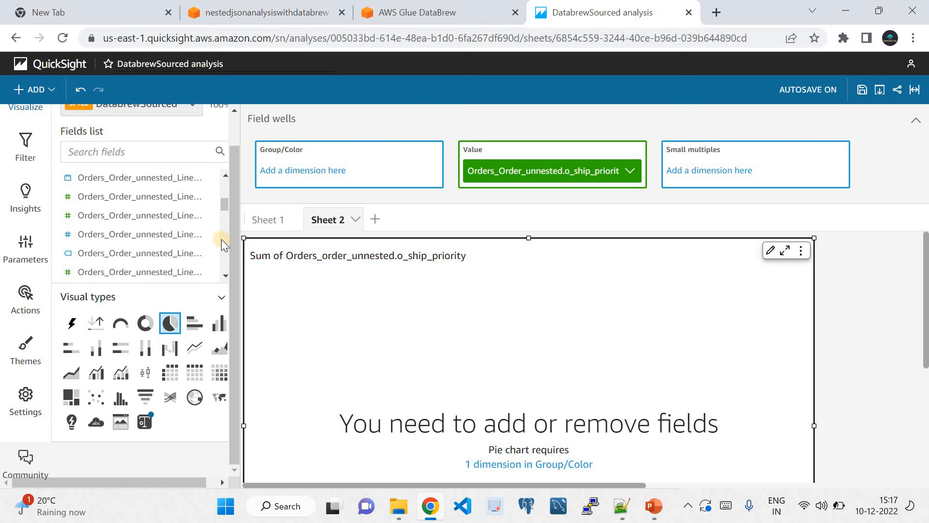
scroll(222, 241, down, 3)
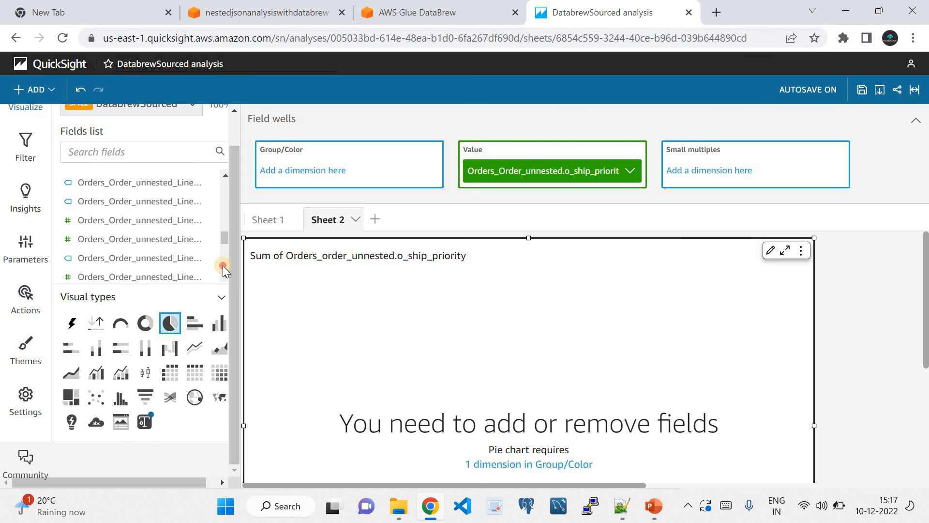
scroll(223, 265, down, 3)
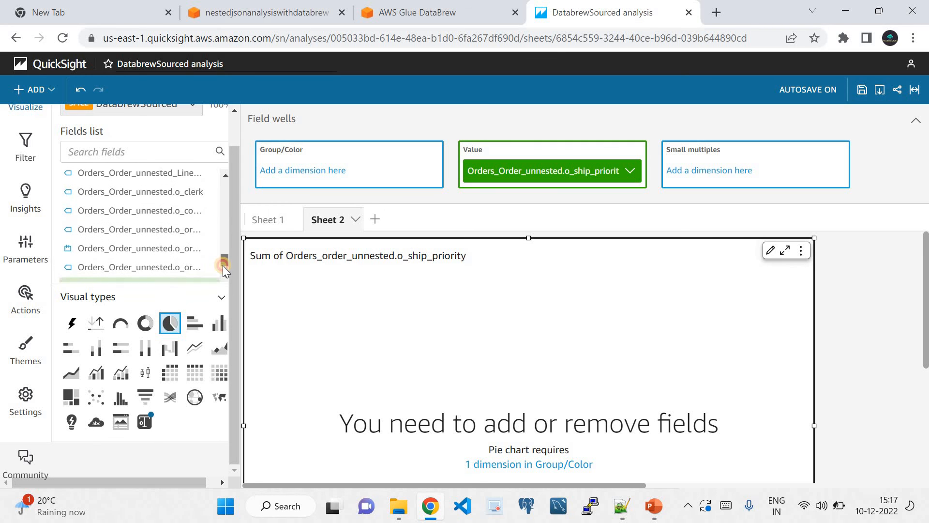
click(126, 232)
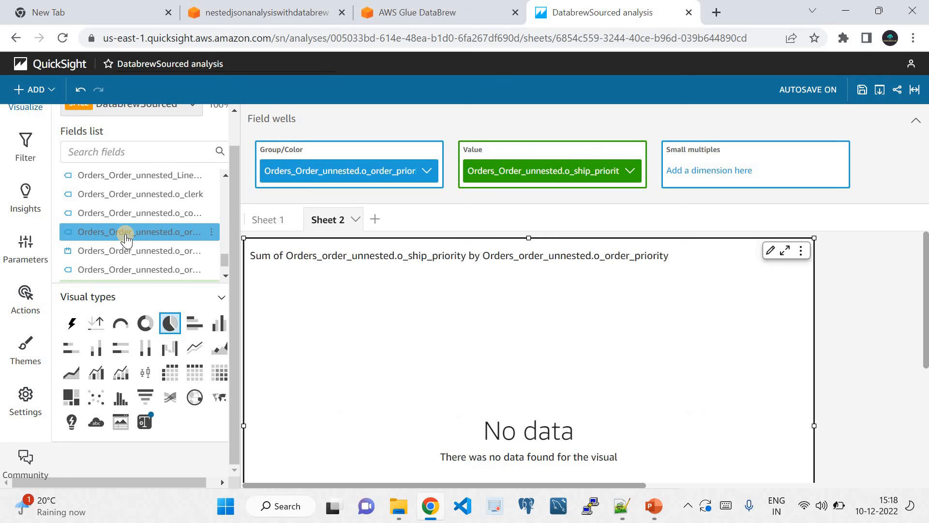
Look through the unnested line item fields in the list and switch to the architecture diagram slide in PowerPoint
click(223, 193)
click(222, 193)
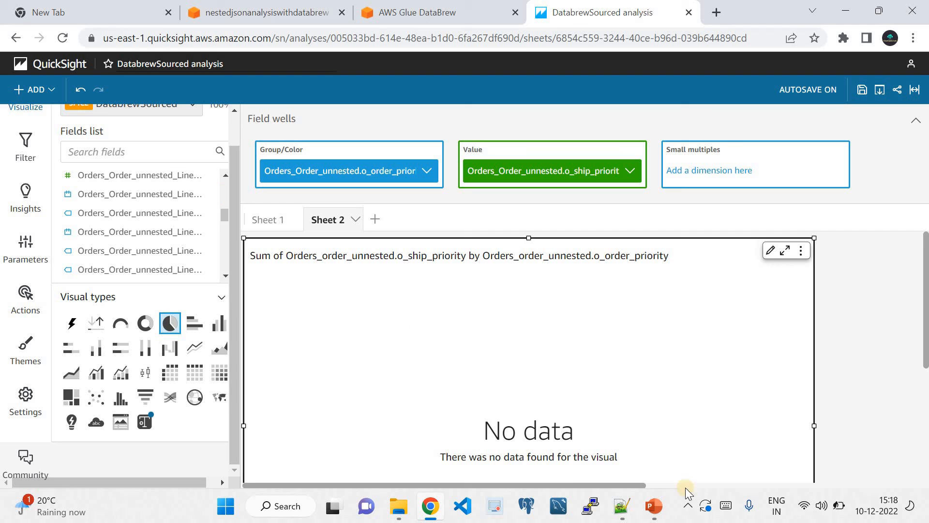
click(663, 509)
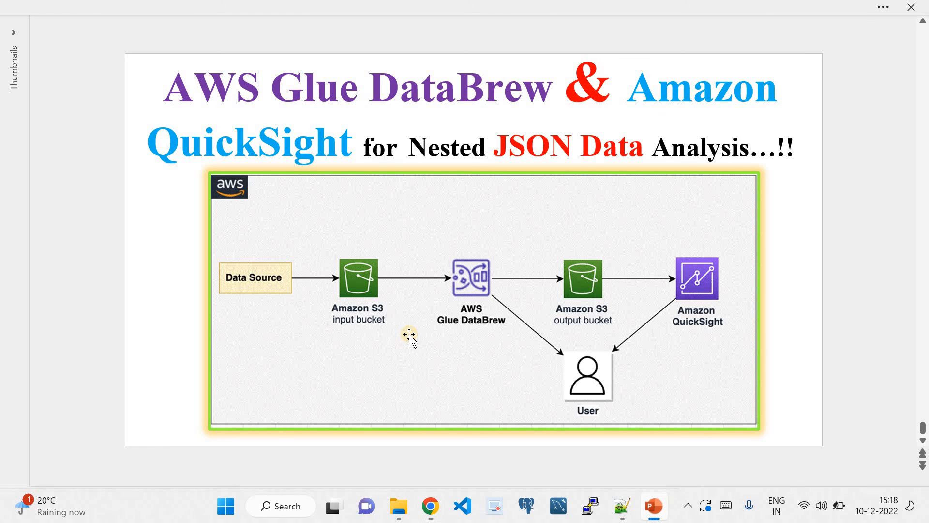